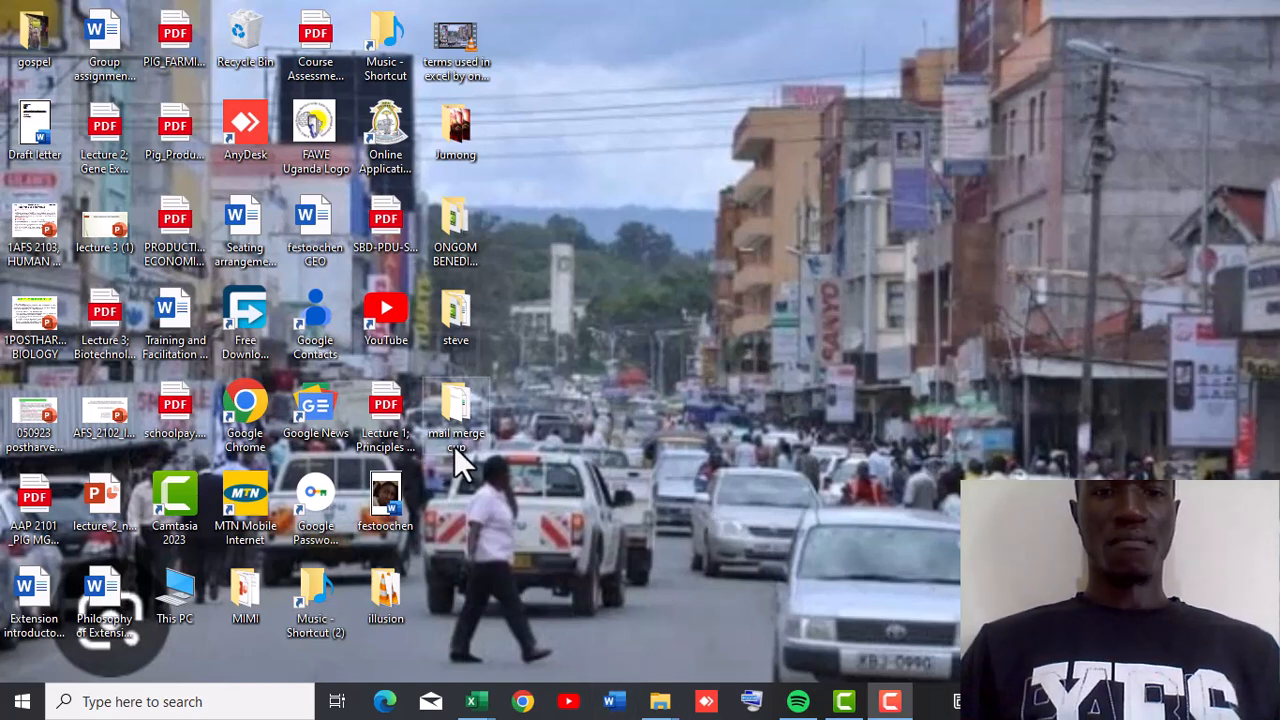
Open the Title1 document from the steve folder on the desktop.
{"action": "left_click", "coordinate": [459, 318]}
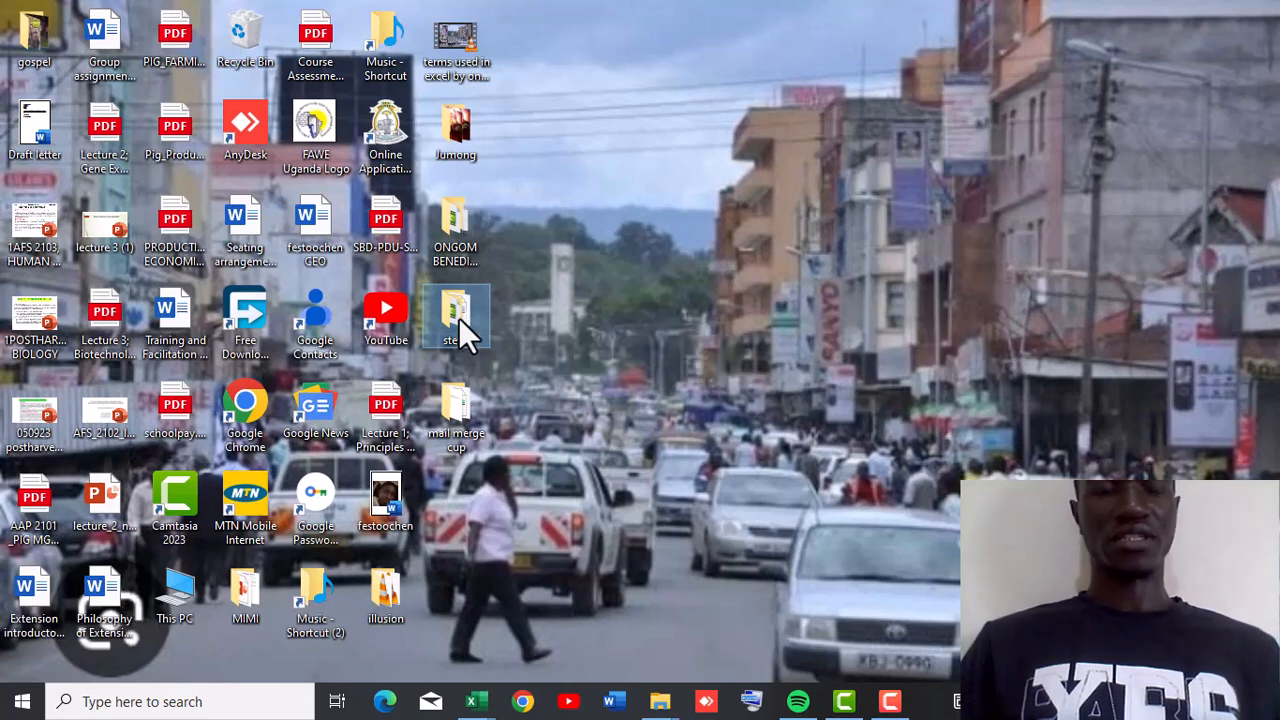
{"action": "double_click", "coordinate": [458, 317]}
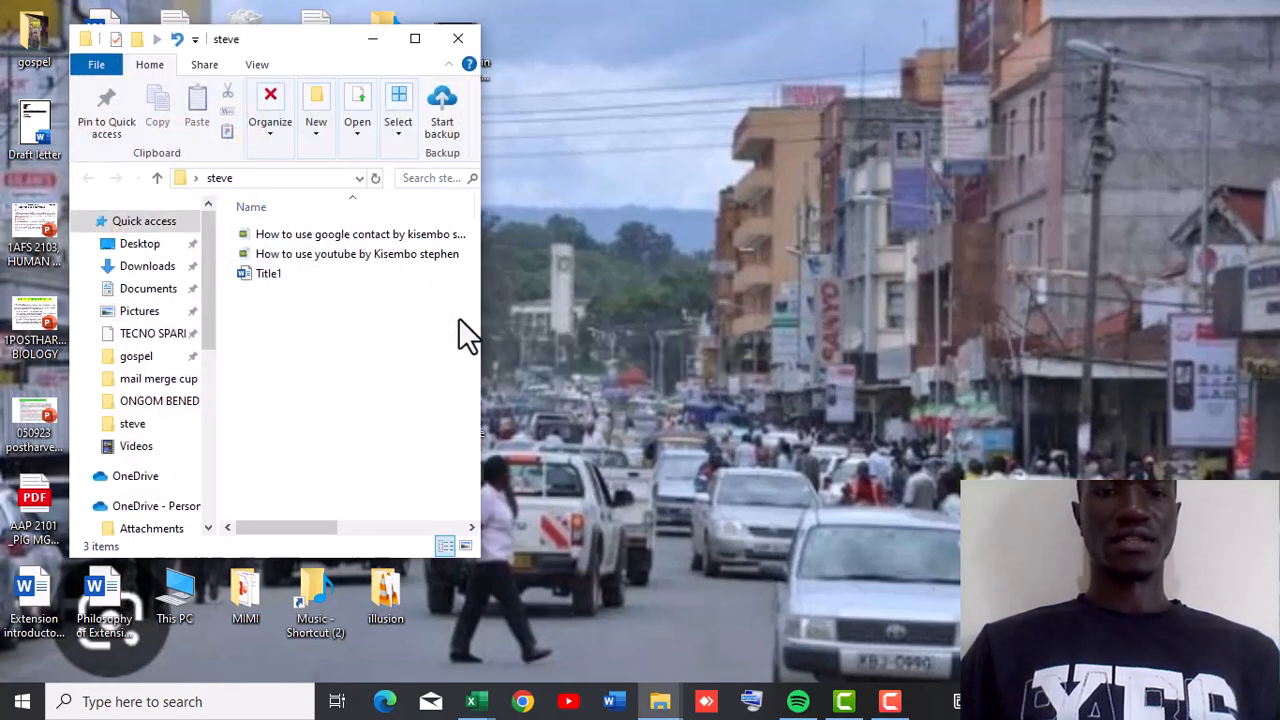
{"action": "double_click", "coordinate": [291, 280]}
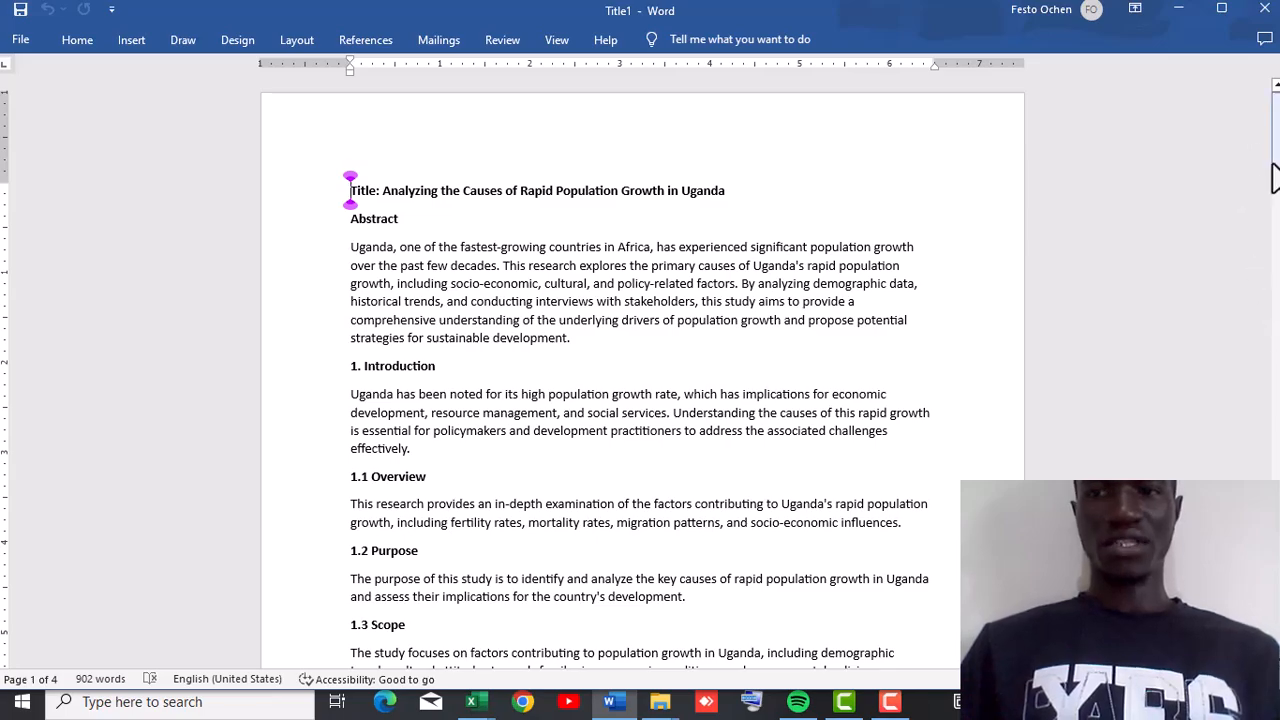
Scroll through the research paper to review its title, abstract and section headings.
{"action": "mouse_move", "coordinate": [1276, 170]}
{"action": "left_mouse_down"}
{"action": "mouse_move", "coordinate": [1276, 300]}
{"action": "mouse_move", "coordinate": [1277, 180]}
{"action": "mouse_move", "coordinate": [1137, 206]}
{"action": "mouse_move", "coordinate": [1277, 258]}
{"action": "mouse_move", "coordinate": [1274, 186]}
{"action": "left_mouse_up"}
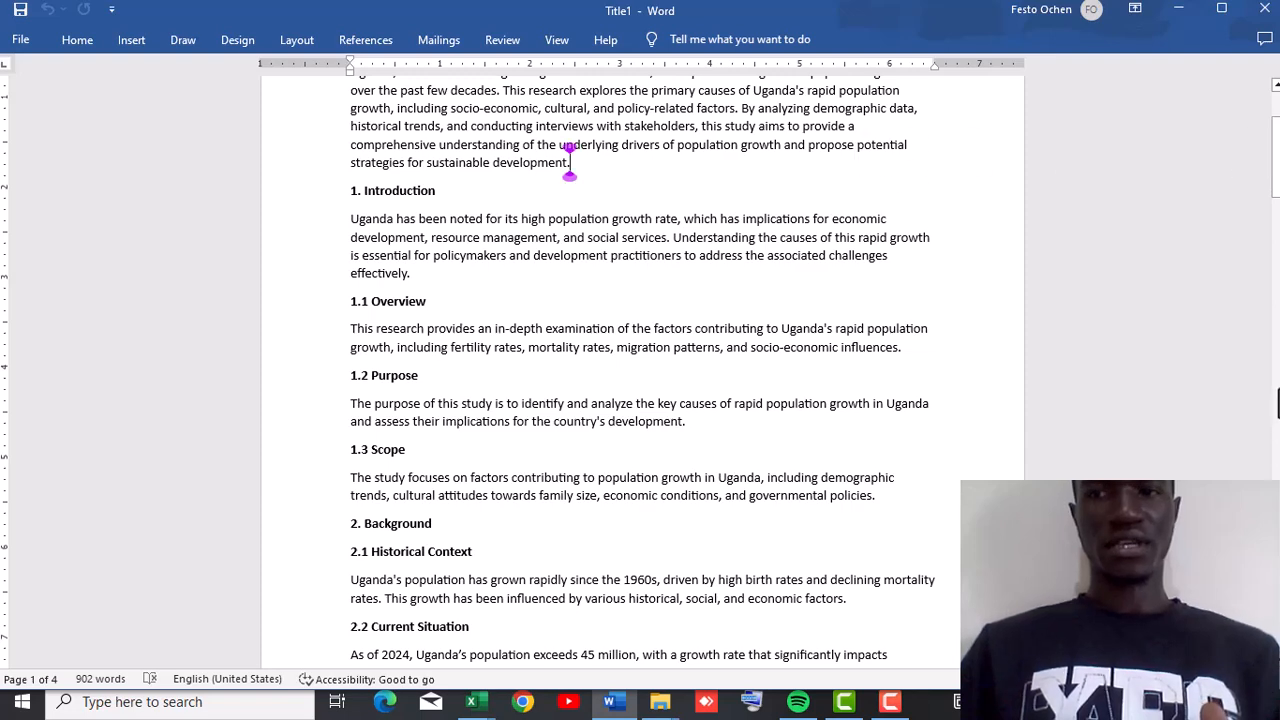
{"action": "left_click_drag", "start_coordinate": [1276, 200], "coordinate": [1268, 153]}
{"action": "double_click", "coordinate": [1268, 154]}
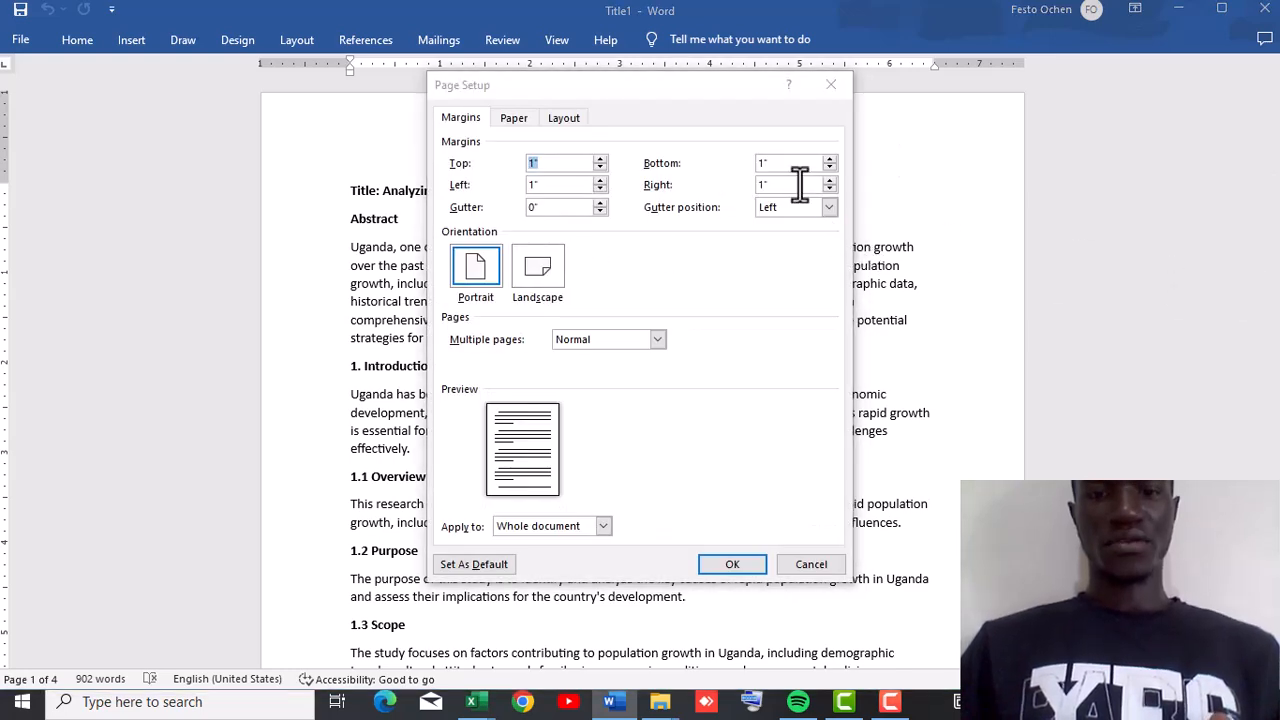
{"action": "left_click", "coordinate": [806, 566]}
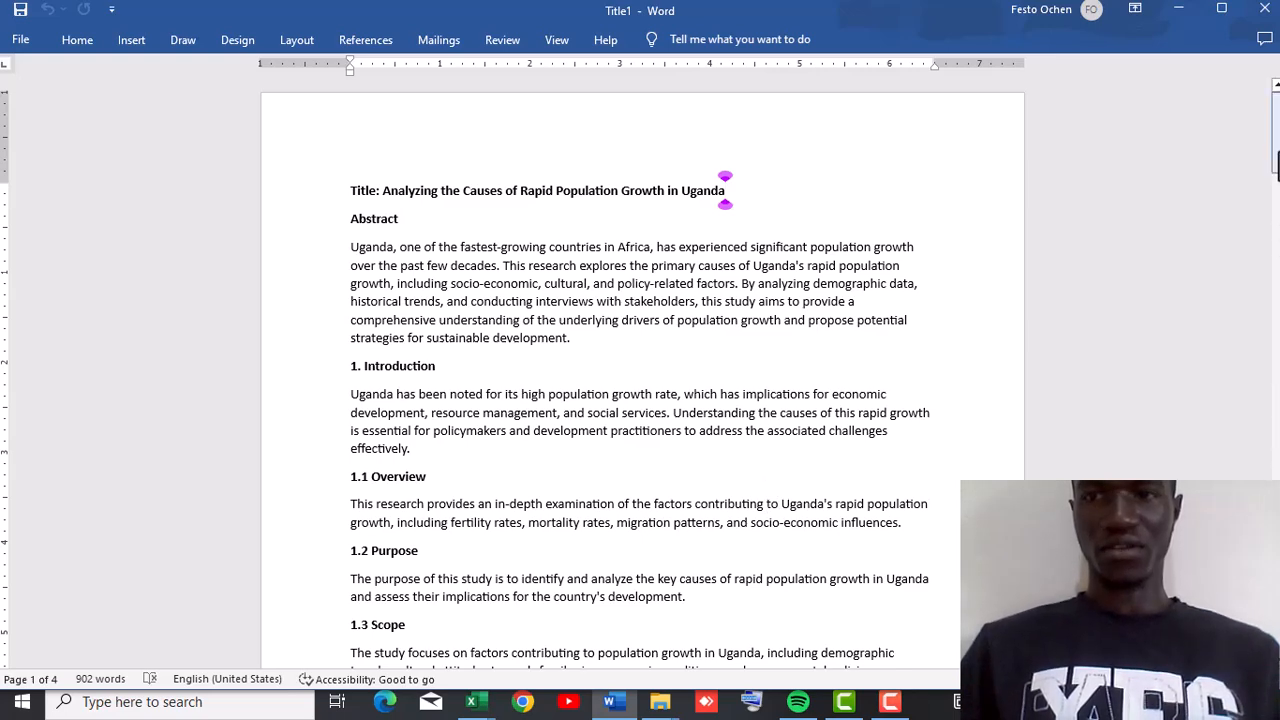
{"action": "left_click_drag", "start_coordinate": [1276, 133], "coordinate": [1276, 169]}
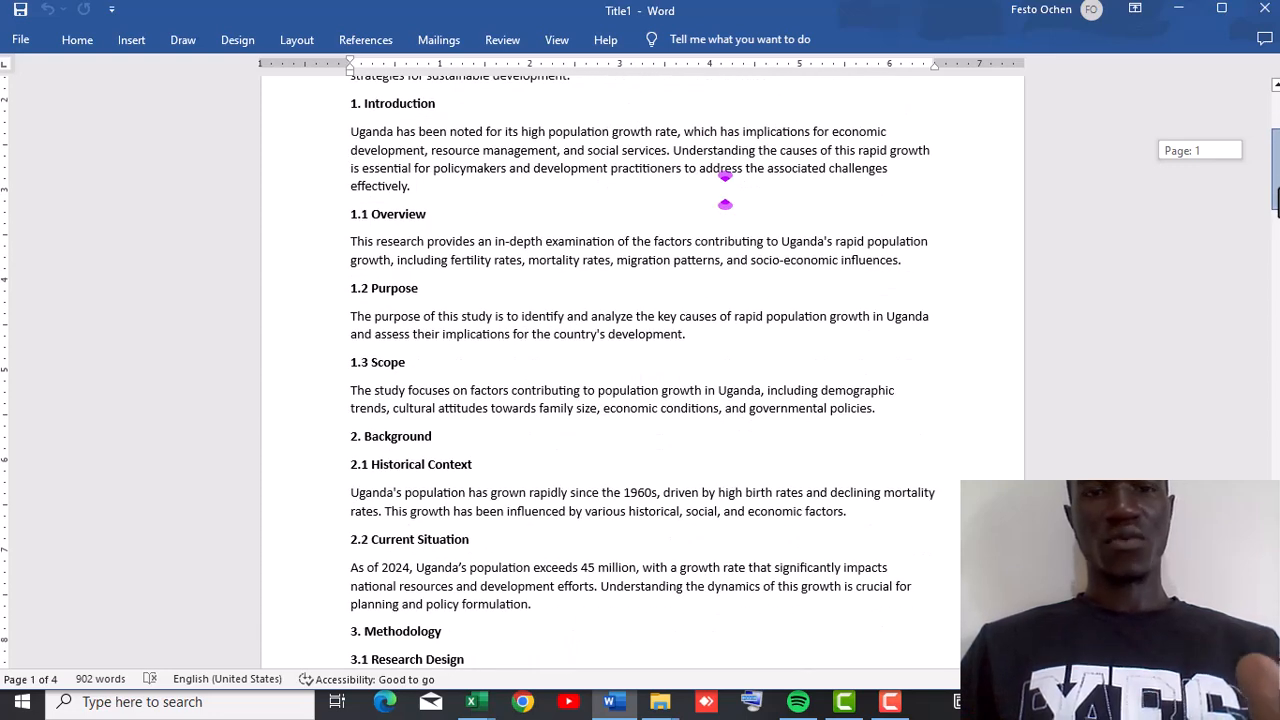
{"action": "left_click_drag", "start_coordinate": [1276, 169], "coordinate": [1276, 169]}
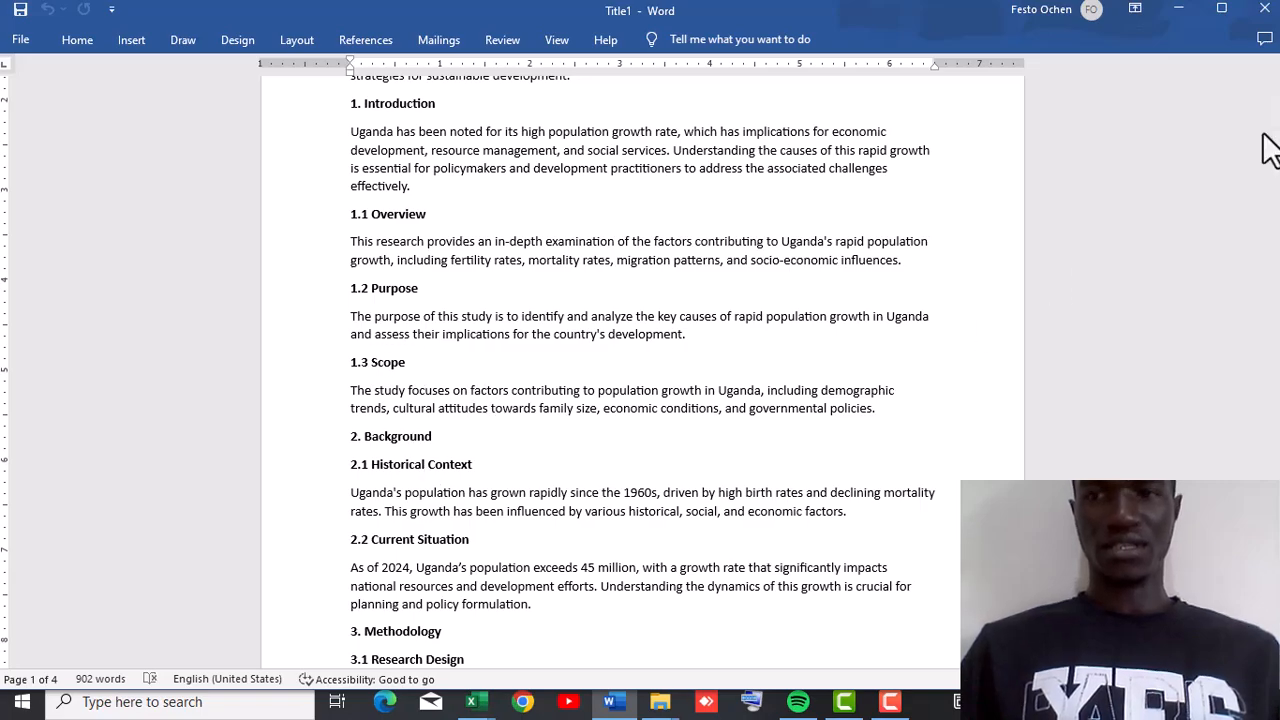
{"action": "left_click_drag", "start_coordinate": [1276, 170], "coordinate": [1262, 100]}
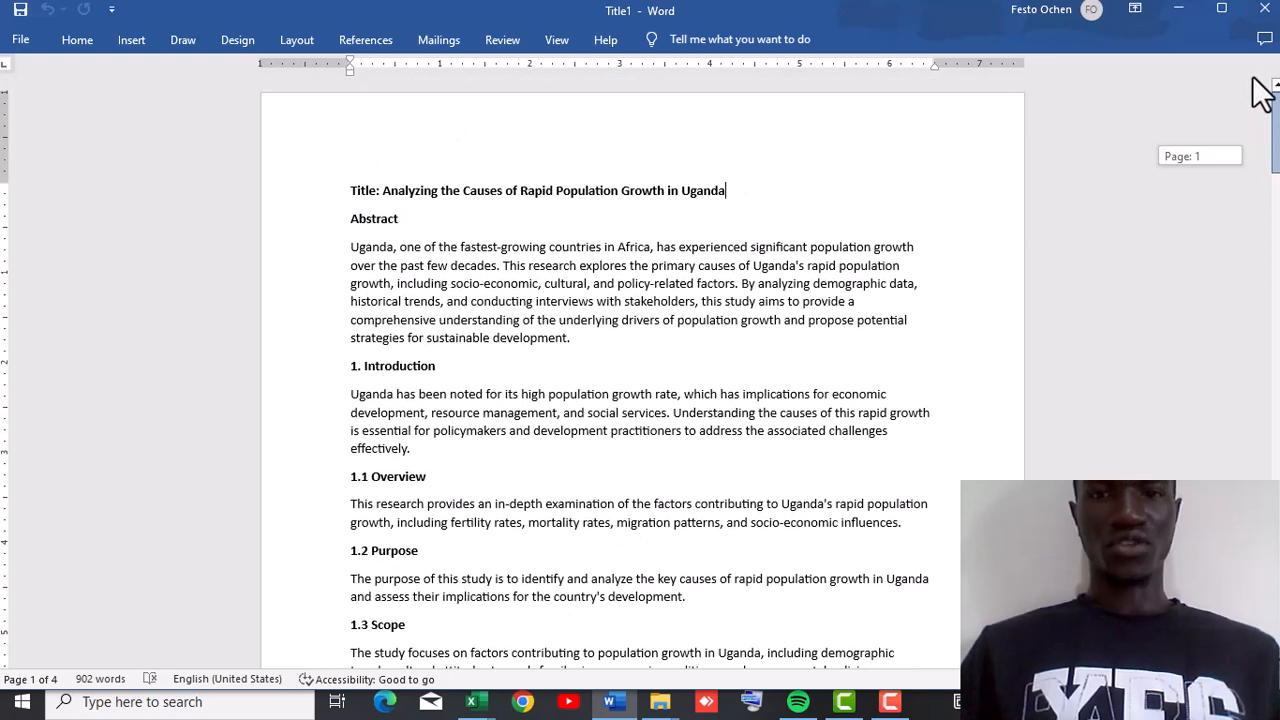
{"action": "scroll", "coordinate": [889, 307], "scroll_direction": "down", "scroll_amount": 5}
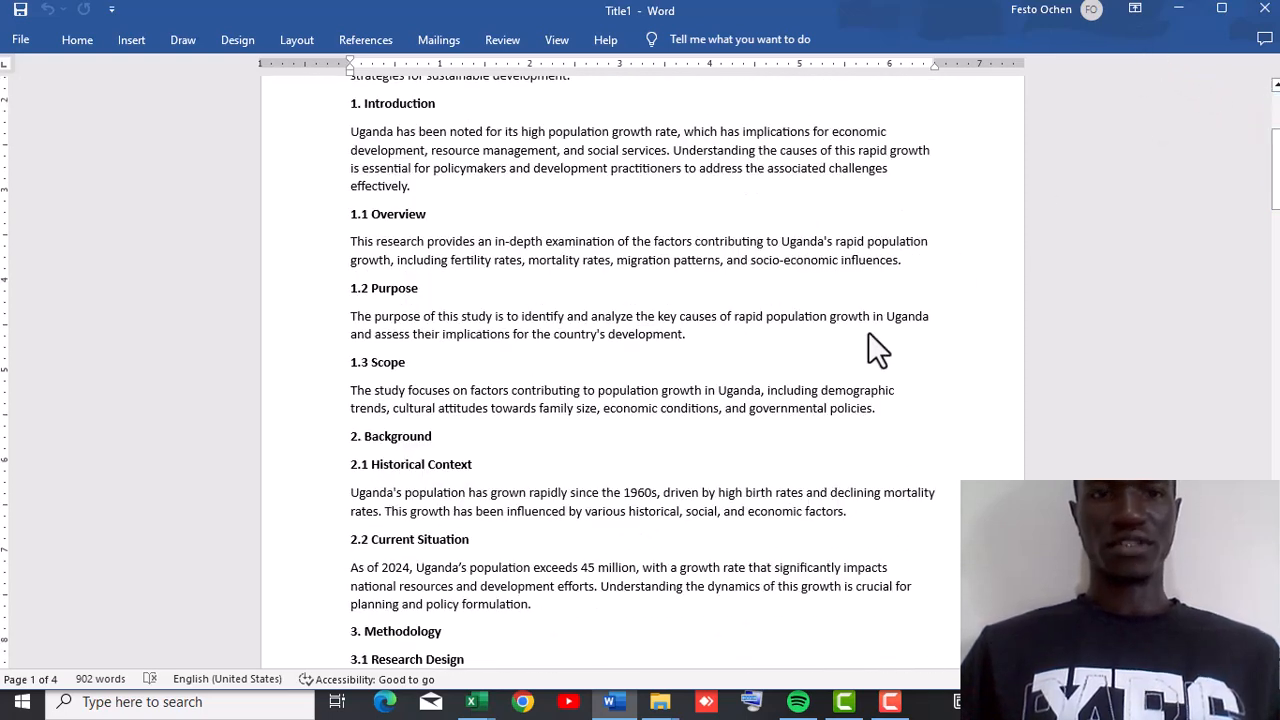
{"action": "left_click_drag", "start_coordinate": [1276, 196], "coordinate": [1272, 150]}
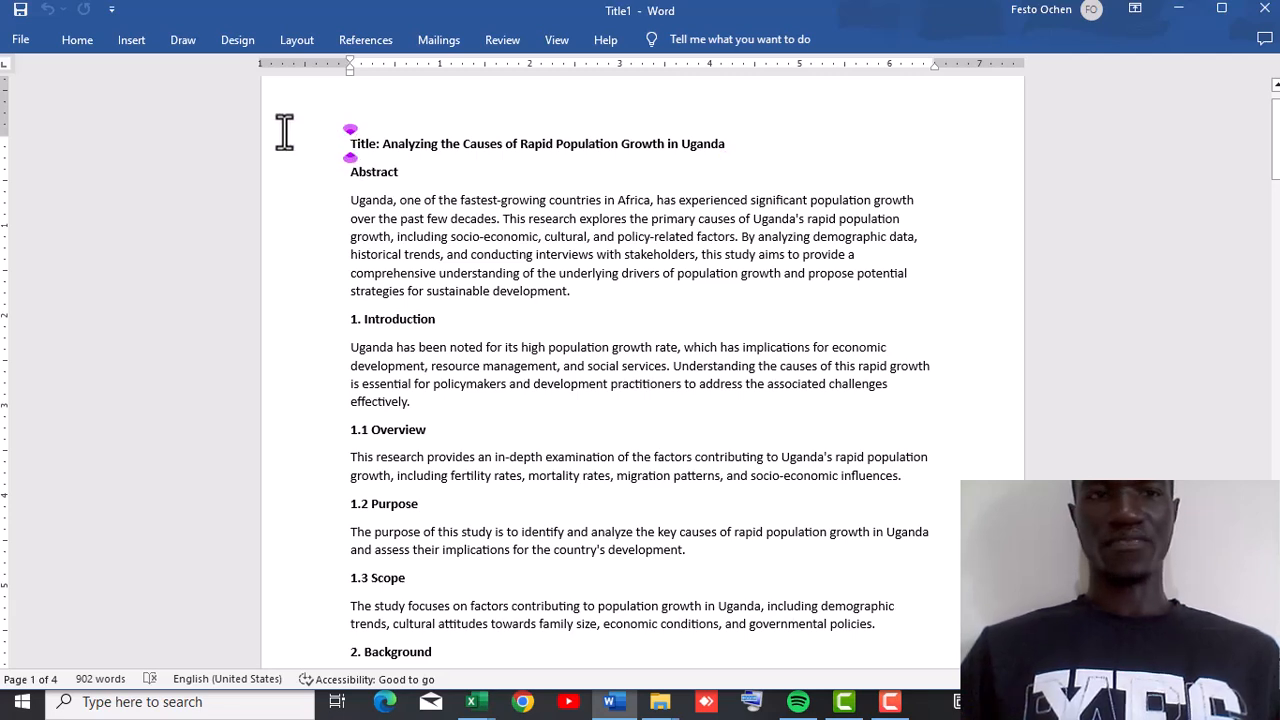
Insert a blank page before the title of the document.
{"action": "left_click", "coordinate": [85, 45]}
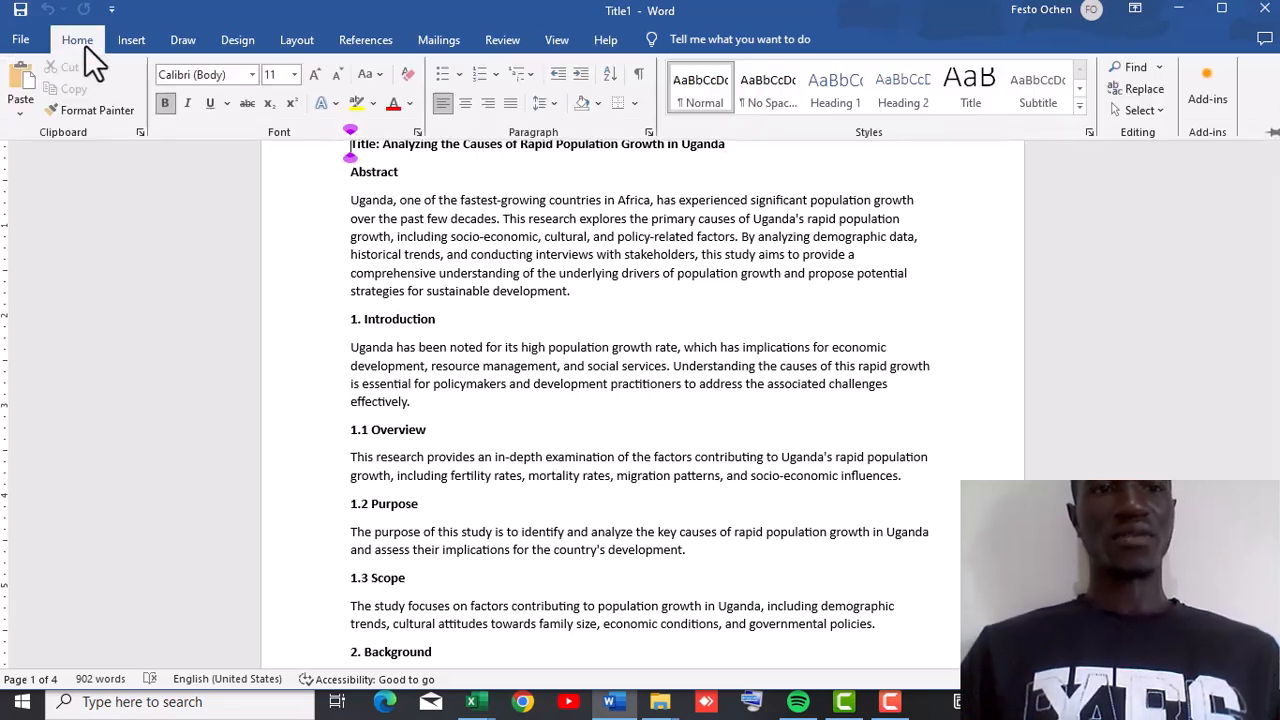
{"action": "left_click", "coordinate": [140, 42]}
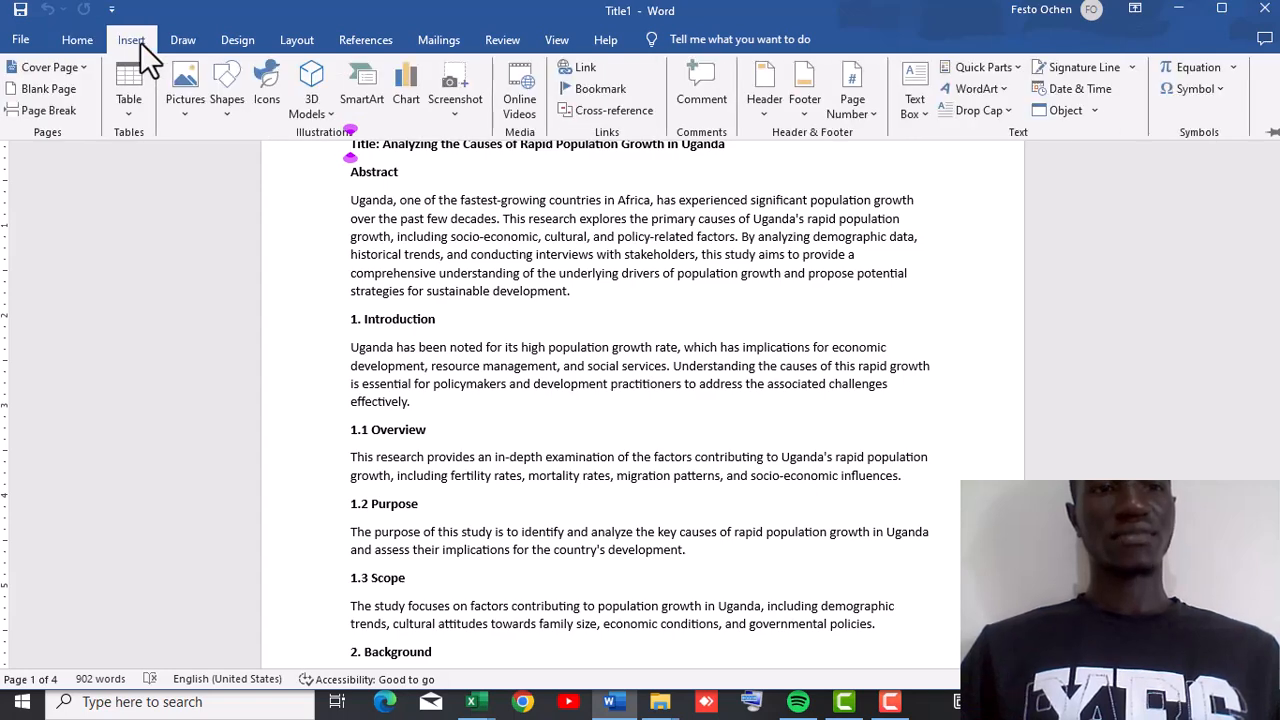
{"action": "left_click", "coordinate": [48, 89]}
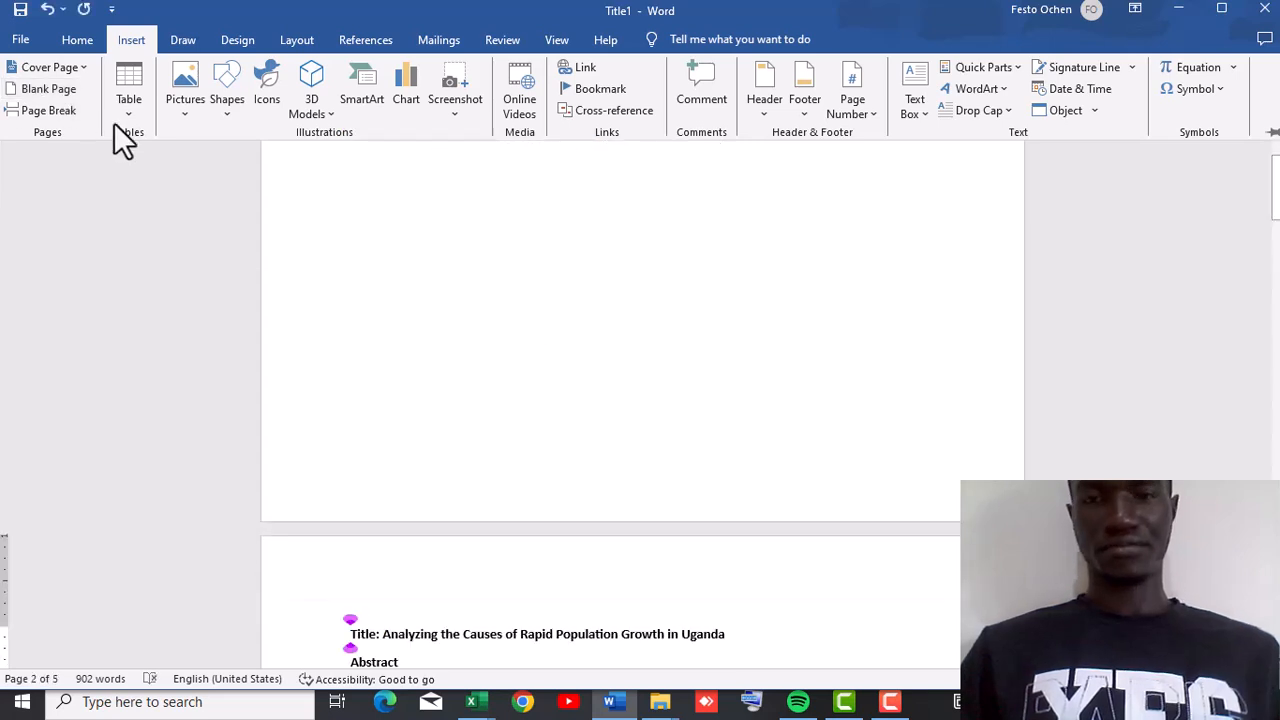
Move the title line "Title: Analyzing the Causes of Rapid Population Growth in Uganda" onto the new blank first page.
{"action": "left_click", "coordinate": [730, 638]}
{"action": "left_click_drag", "start_coordinate": [734, 640], "coordinate": [356, 612]}
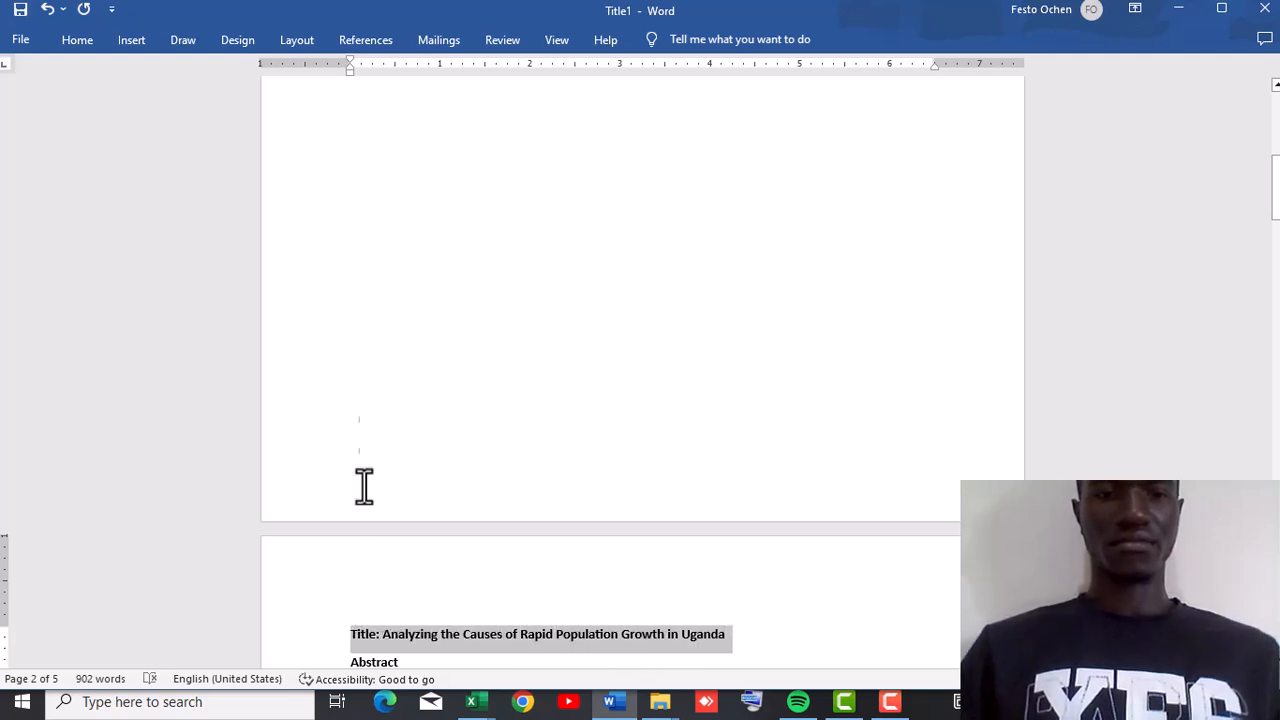
{"action": "scroll", "coordinate": [458, 232], "scroll_direction": "up", "scroll_amount": 8}
{"action": "left_click", "coordinate": [458, 232]}
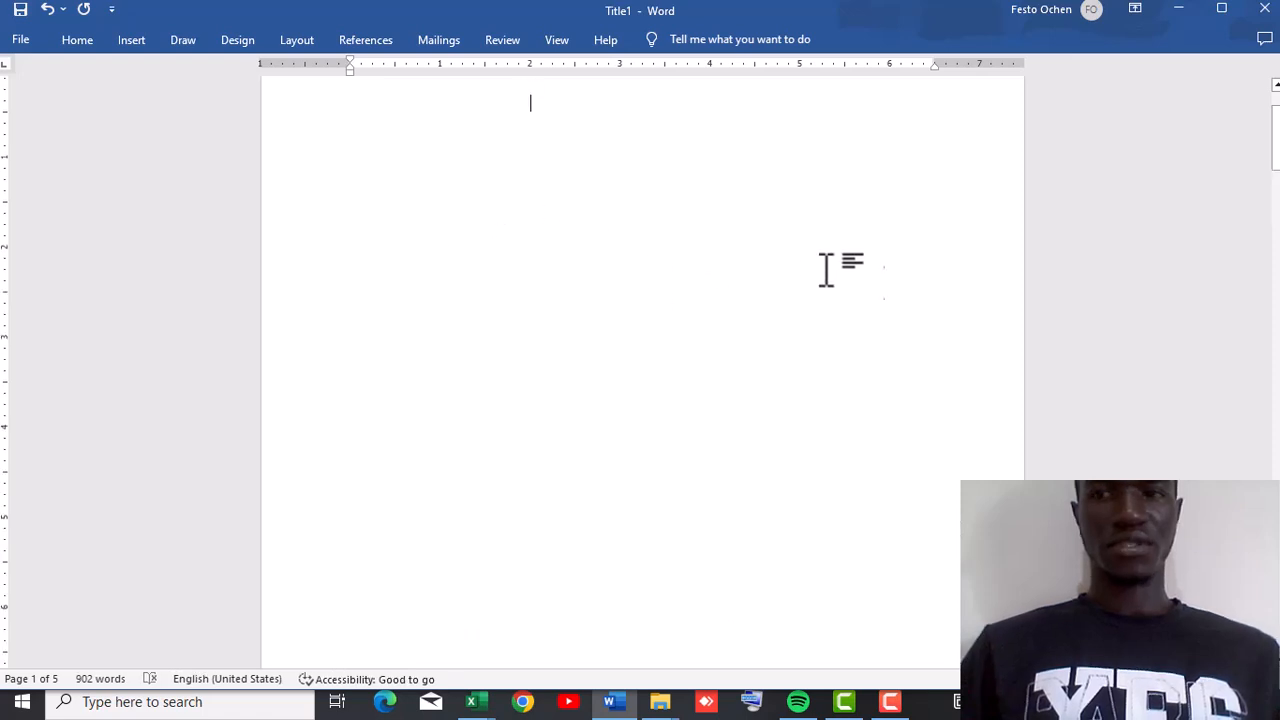
{"action": "left_click_drag", "start_coordinate": [1276, 165], "coordinate": [1269, 234]}
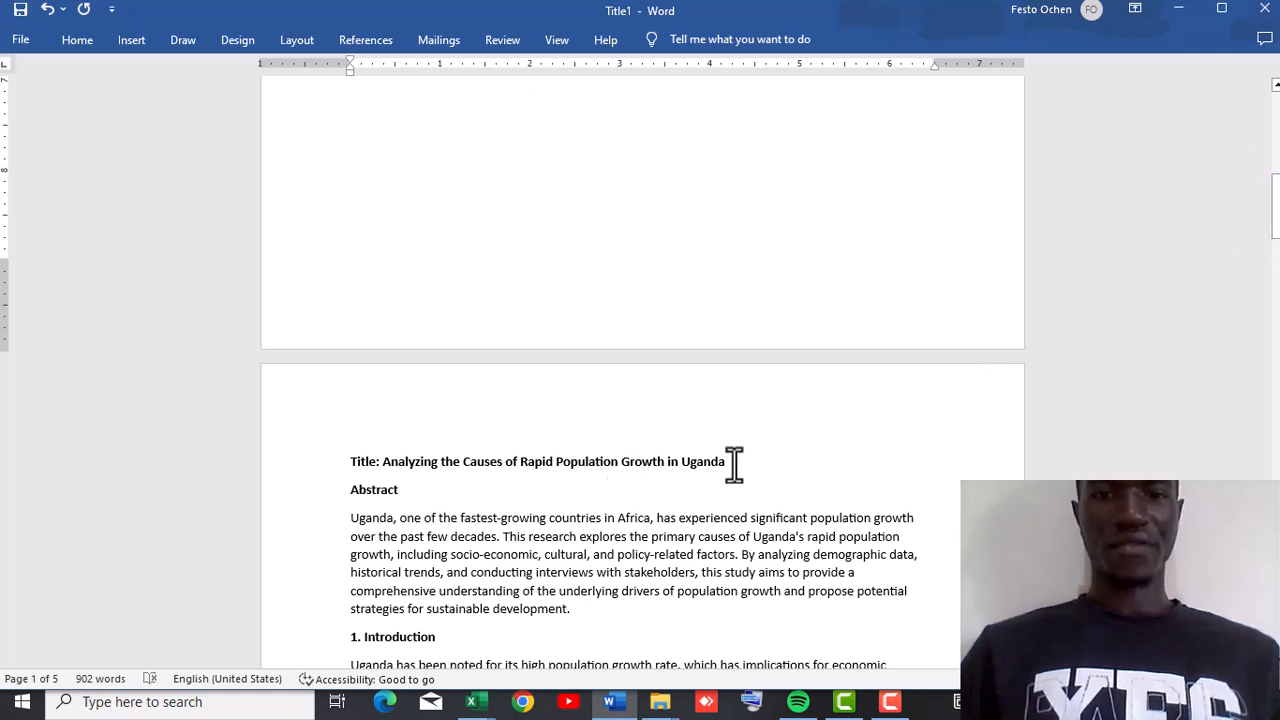
{"action": "left_click_drag", "start_coordinate": [733, 463], "coordinate": [380, 461]}
{"action": "left_click", "coordinate": [380, 461]}
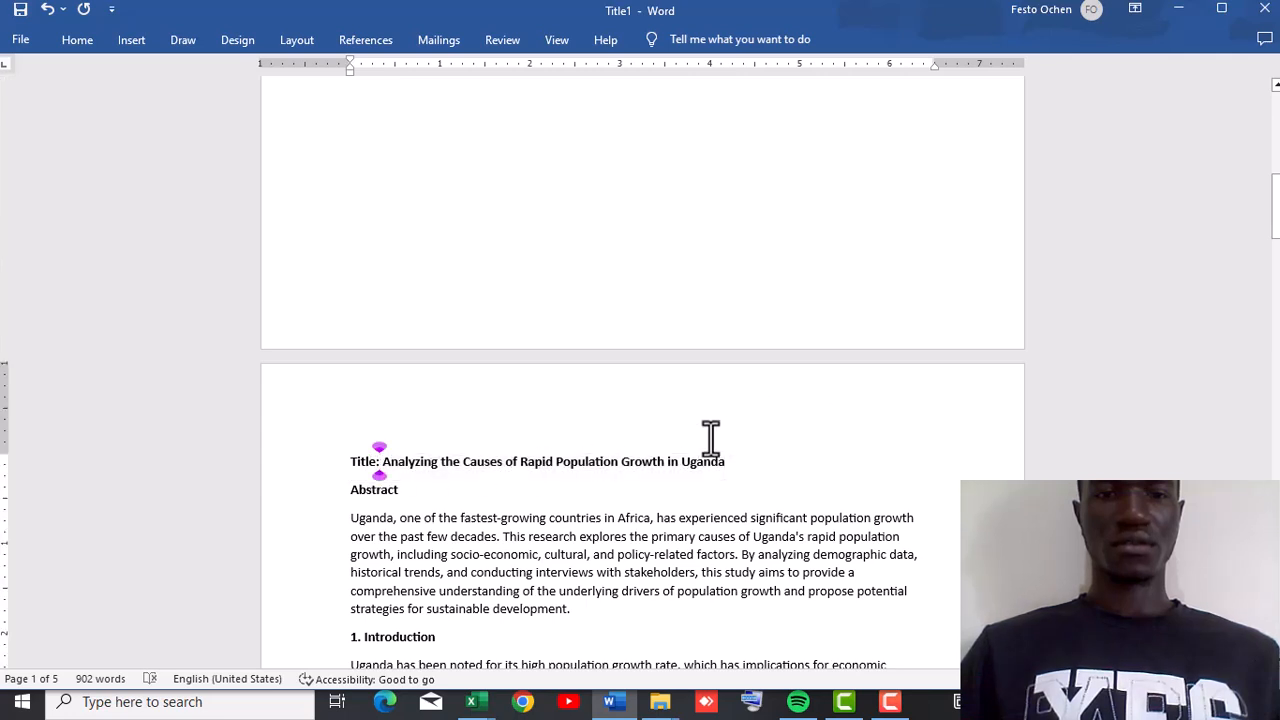
{"action": "double_click", "coordinate": [724, 467]}
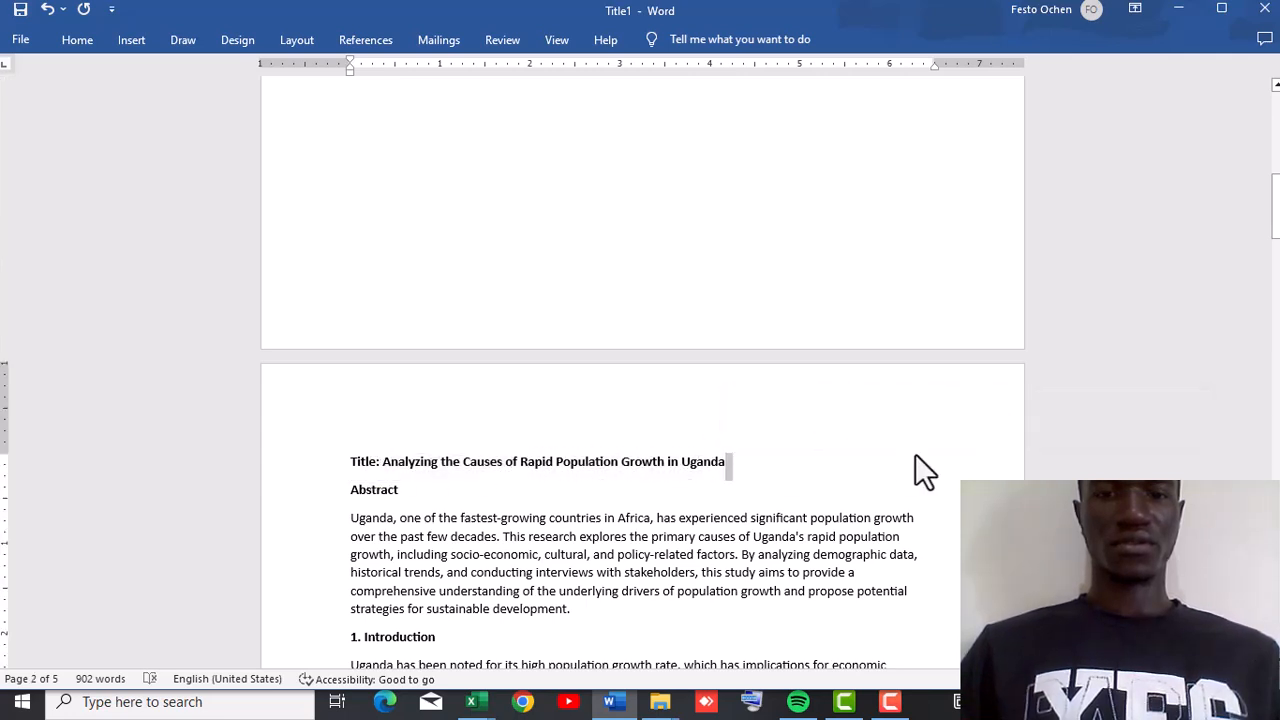
{"action": "left_click_drag", "start_coordinate": [729, 466], "coordinate": [362, 440]}
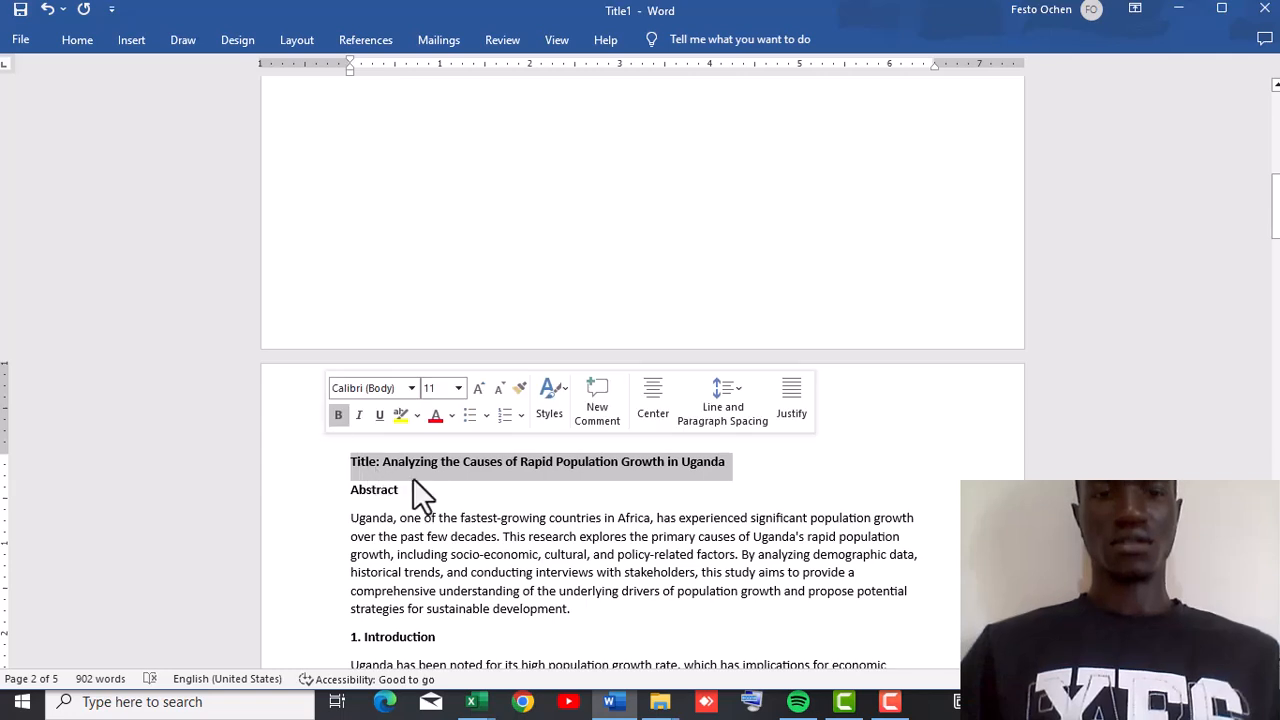
{"action": "left_click_drag", "start_coordinate": [427, 467], "coordinate": [414, 192]}
{"action": "left_click", "coordinate": [583, 277]}
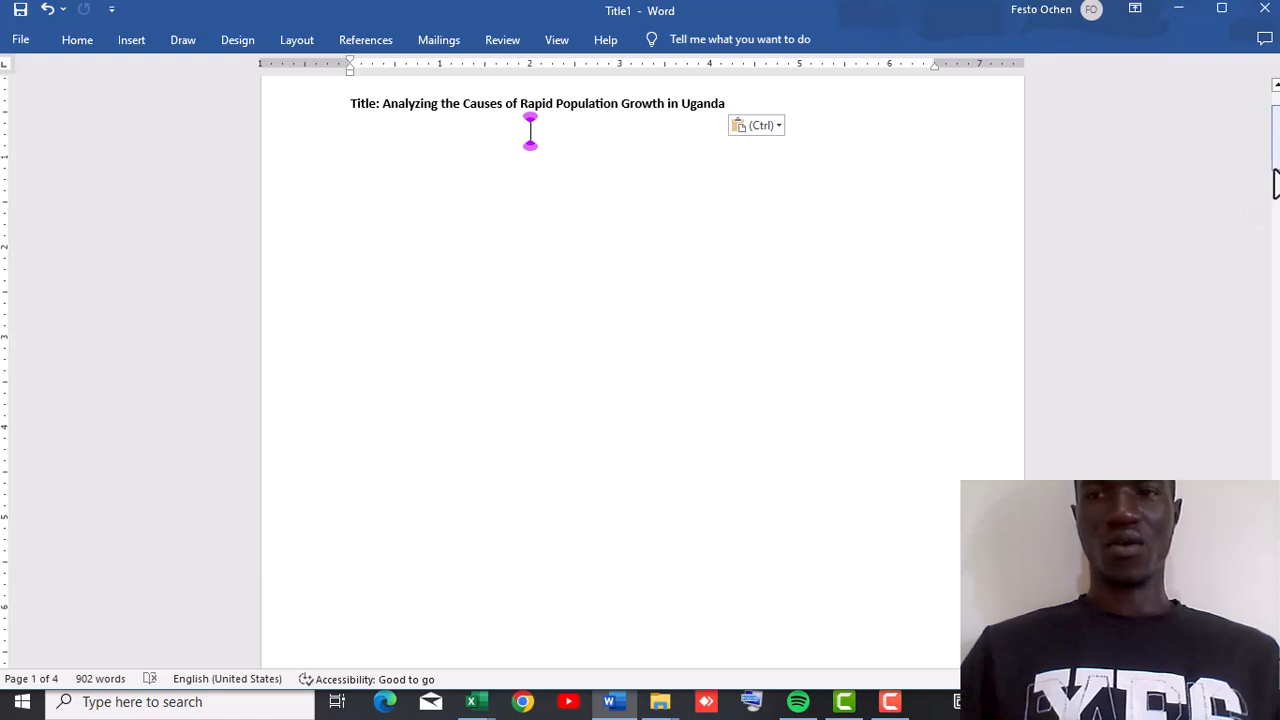
Insert a page break after the abstract so the introduction starts on a new page.
{"action": "left_click_drag", "start_coordinate": [1274, 186], "coordinate": [1277, 295]}
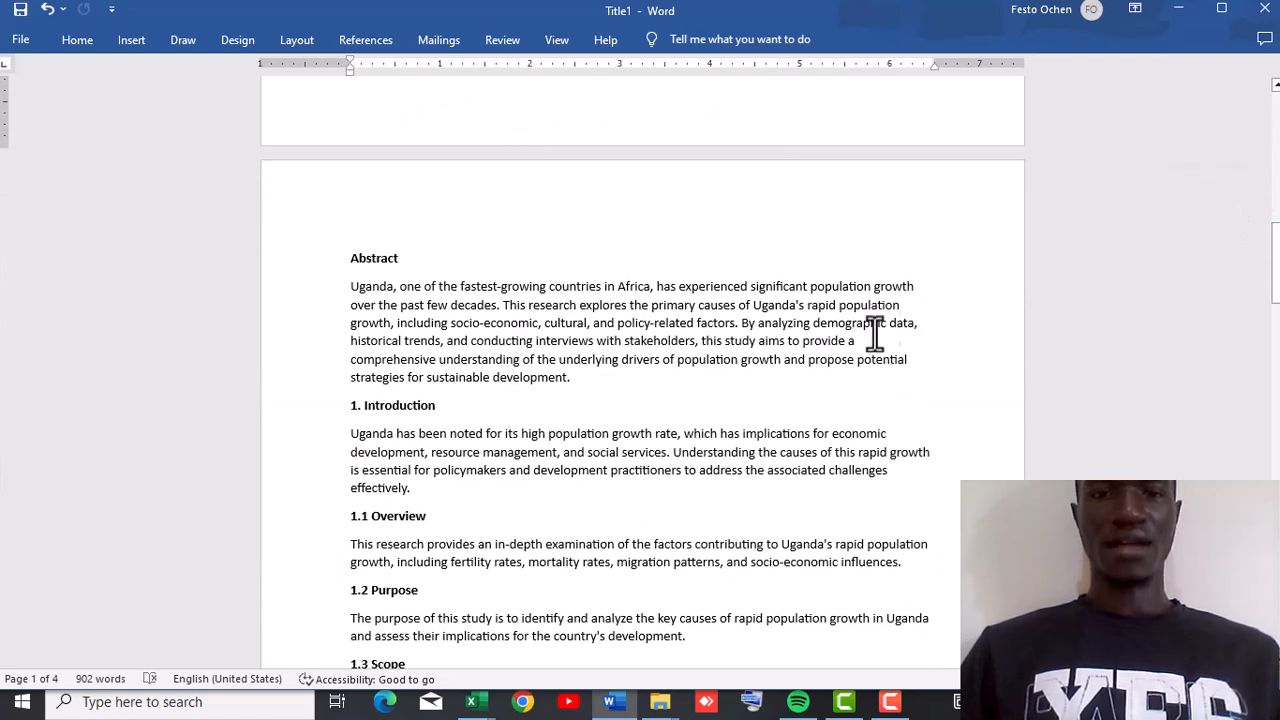
{"action": "double_click", "coordinate": [570, 380]}
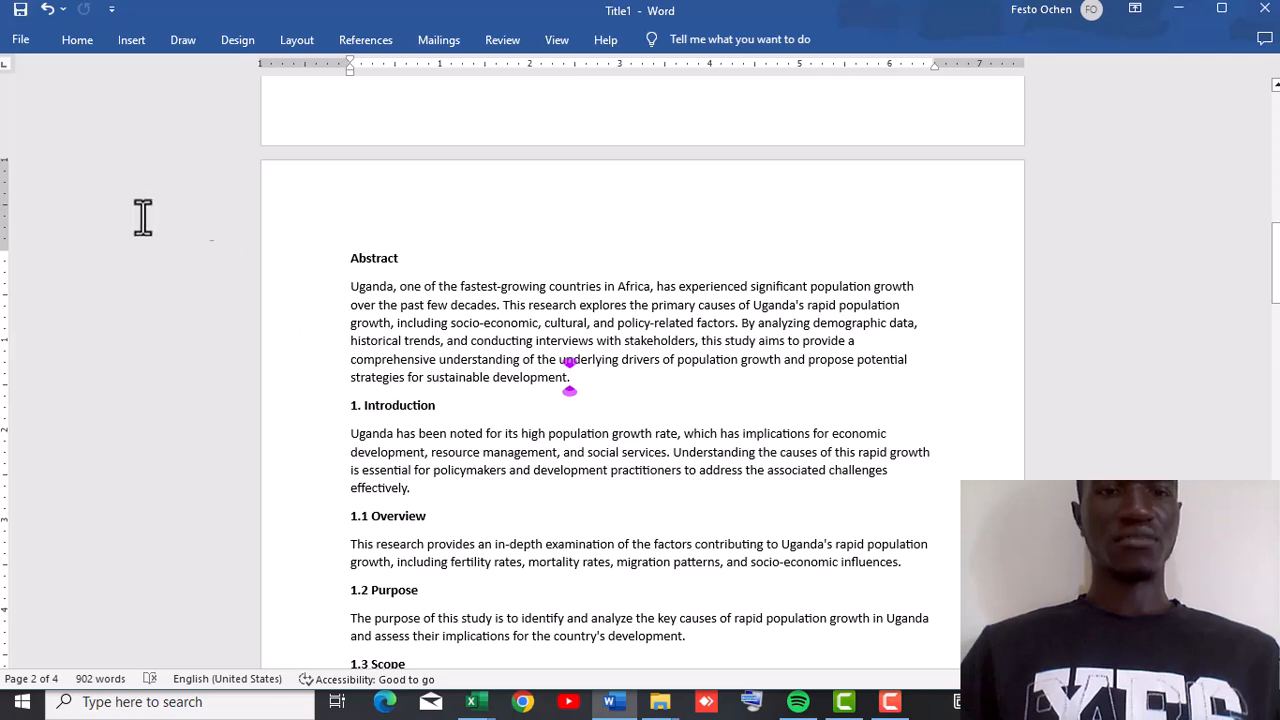
{"action": "left_click", "coordinate": [124, 31]}
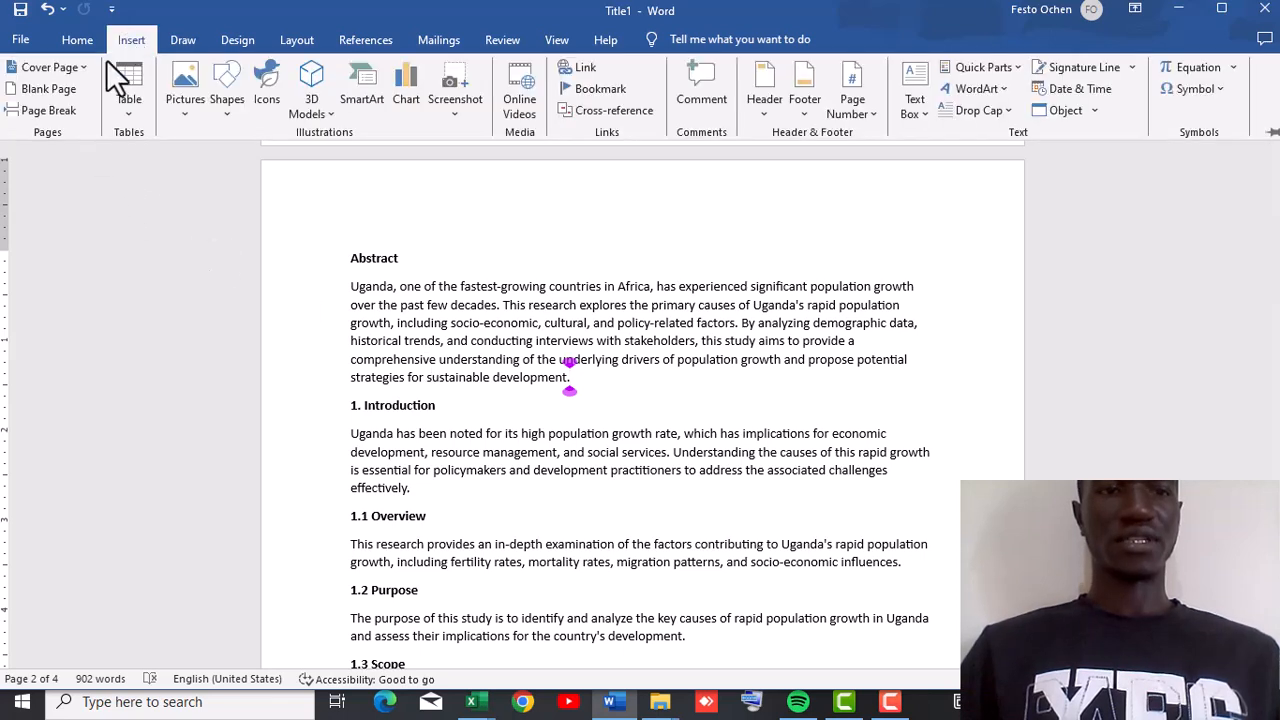
{"action": "left_click", "coordinate": [69, 107]}
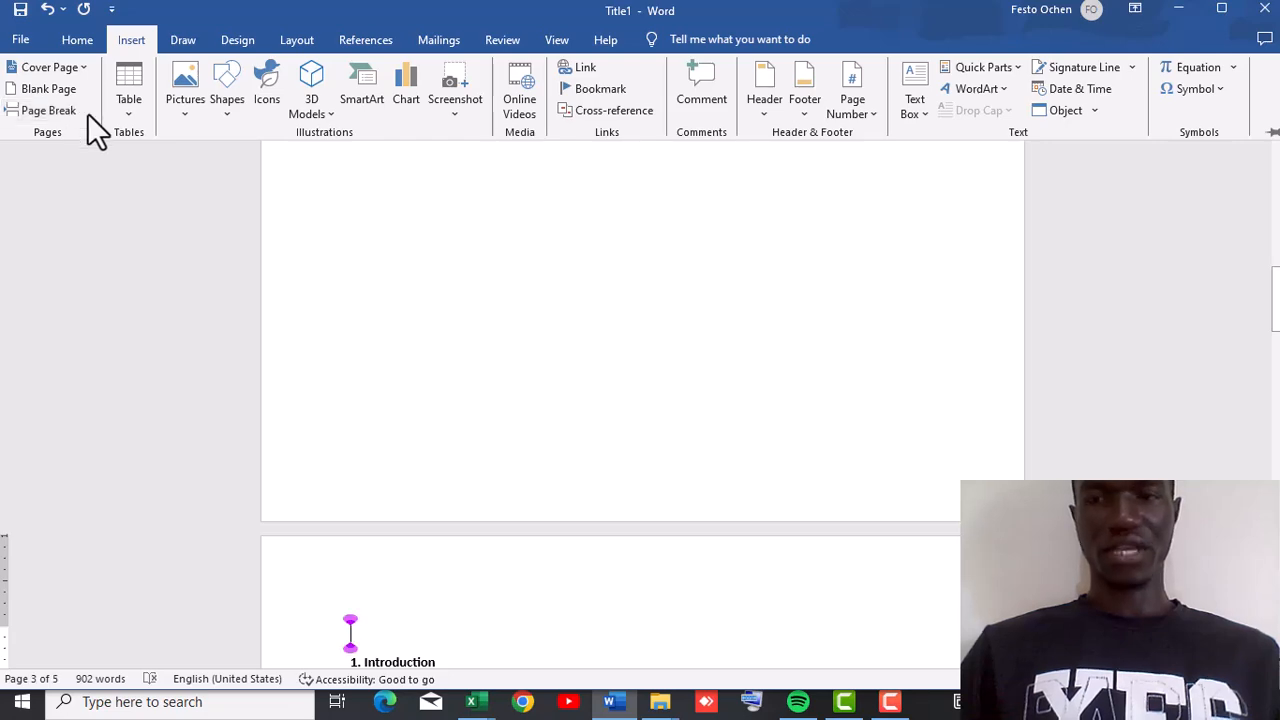
Insert an Automatic Table 1 table of contents at the top of the introduction page.
{"action": "mouse_move", "coordinate": [1275, 330]}
{"action": "left_mouse_down"}
{"action": "mouse_move", "coordinate": [1275, 240]}
{"action": "mouse_move", "coordinate": [1276, 342]}
{"action": "left_mouse_up"}
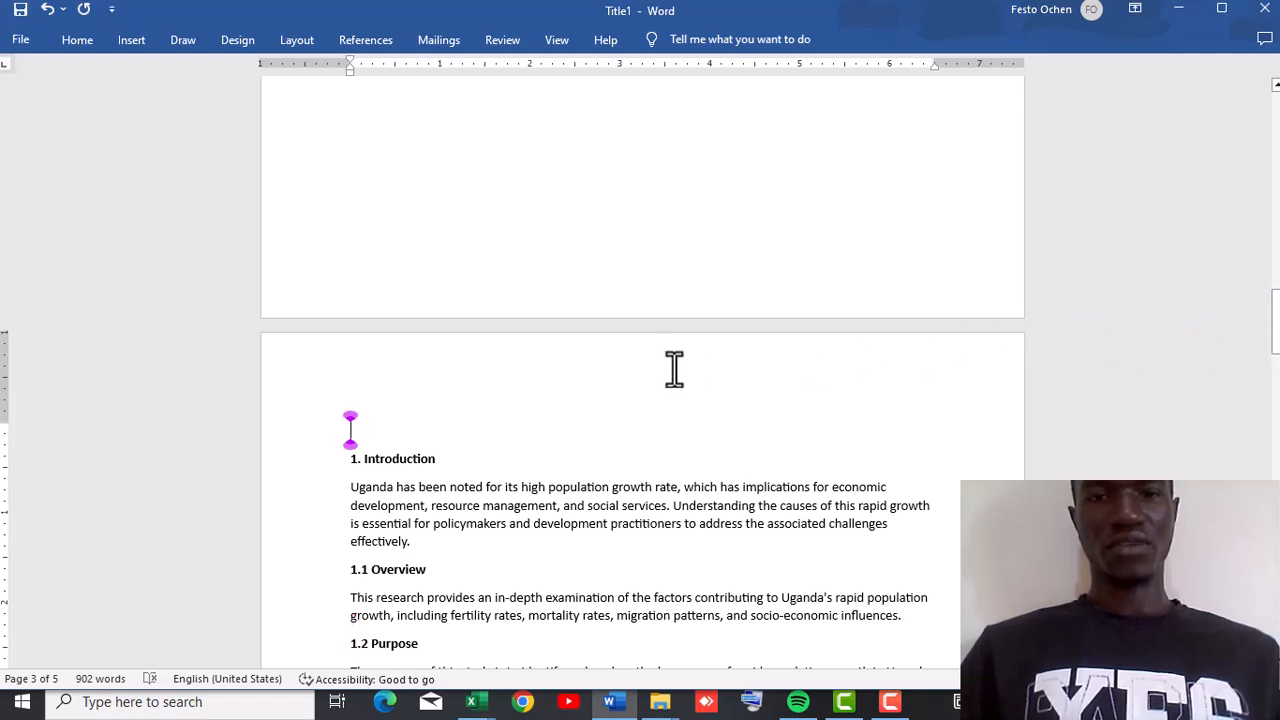
{"action": "double_click", "coordinate": [592, 330]}
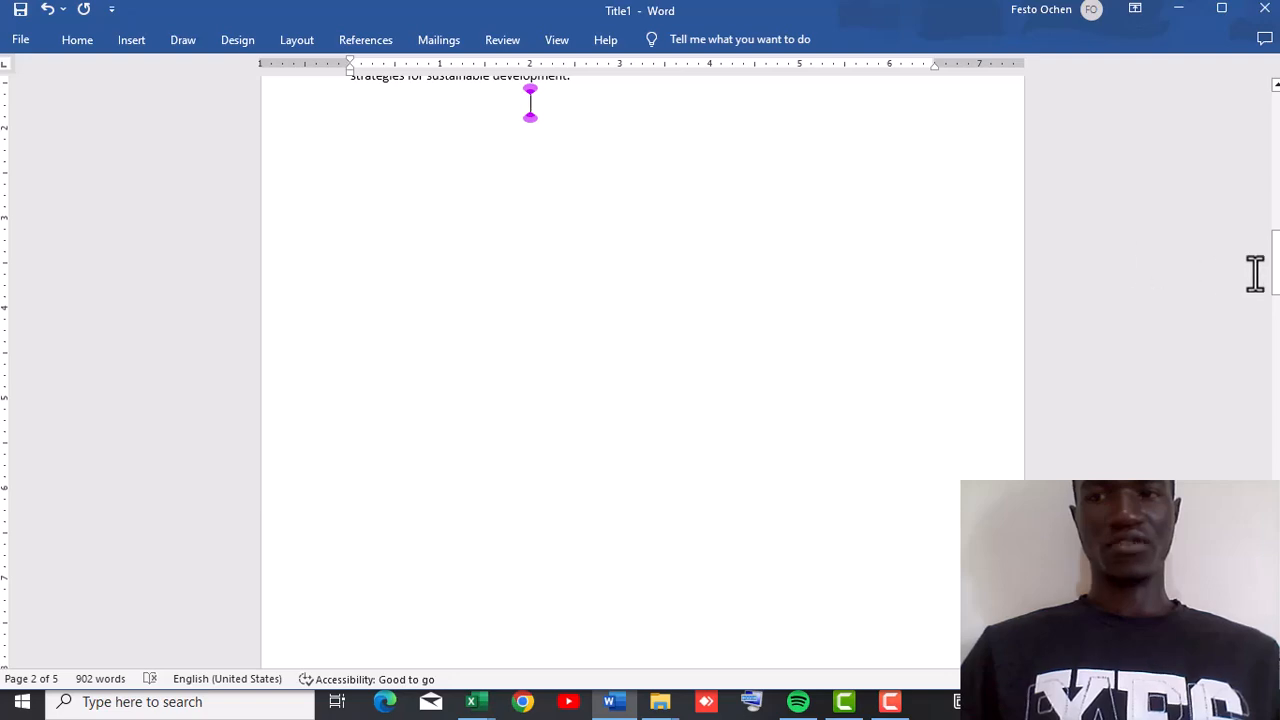
{"action": "left_click_drag", "start_coordinate": [1276, 285], "coordinate": [1276, 340]}
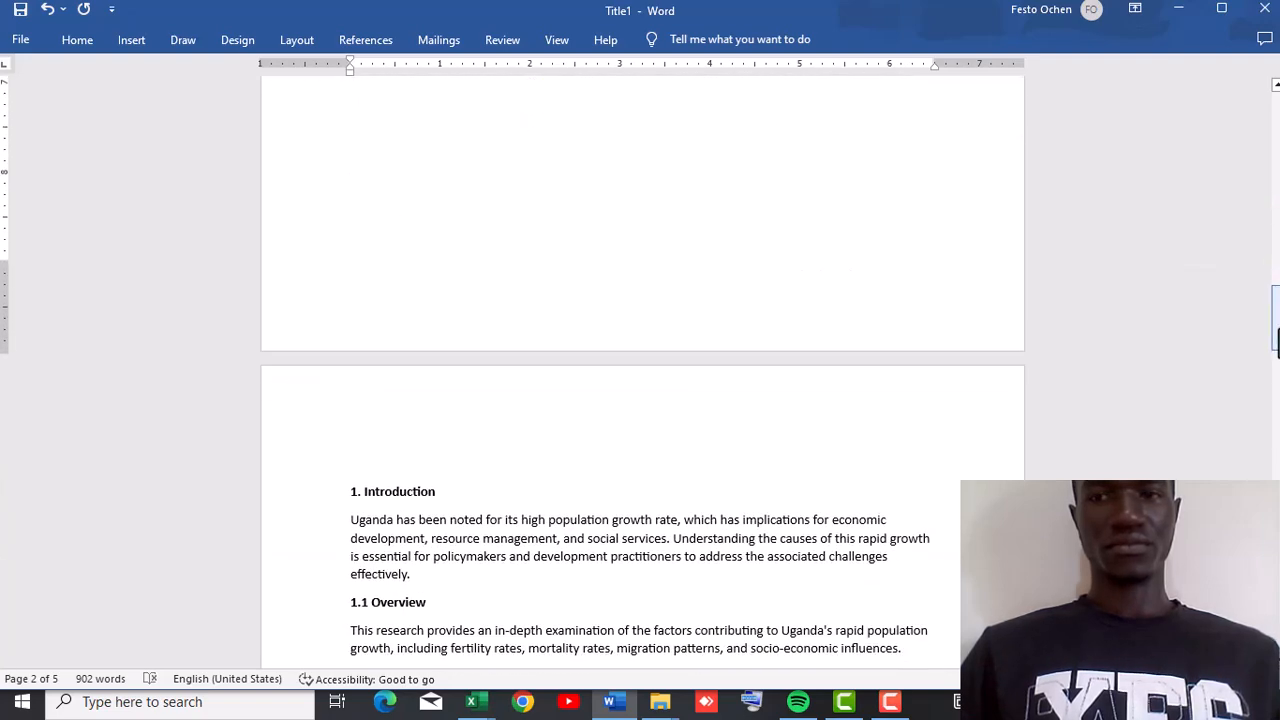
{"action": "left_click", "coordinate": [369, 387]}
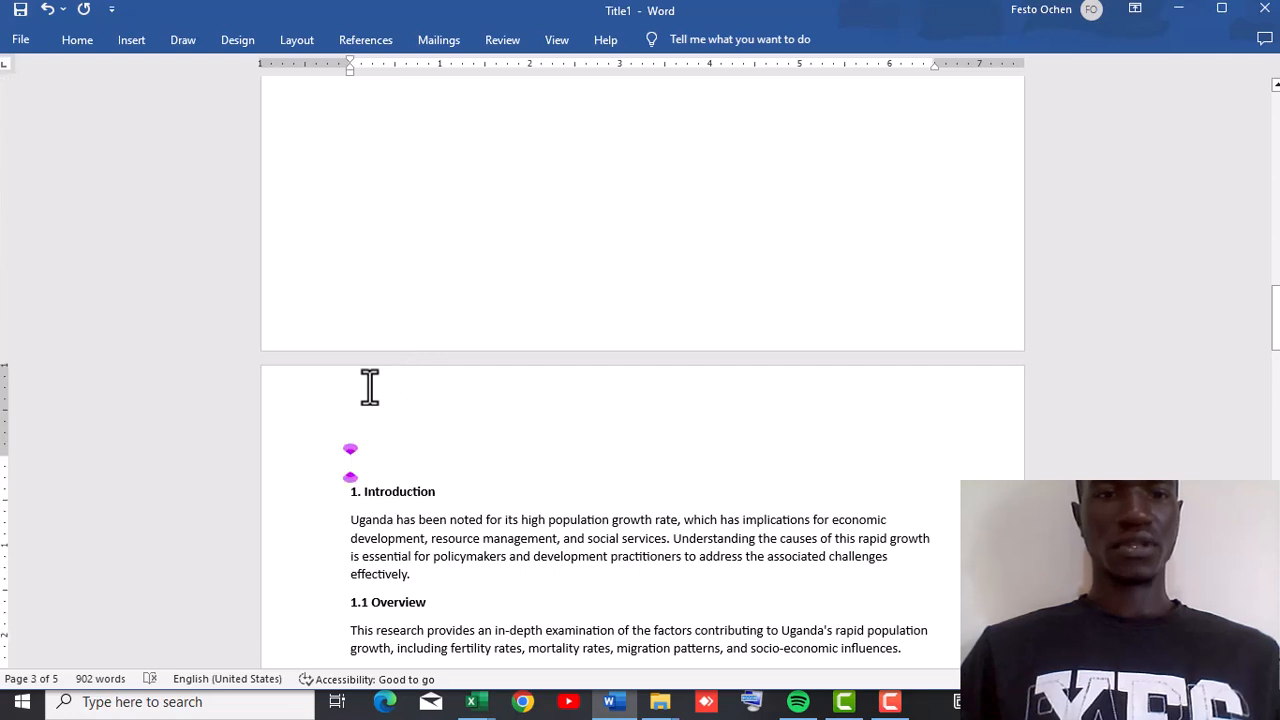
{"action": "left_click", "coordinate": [116, 44]}
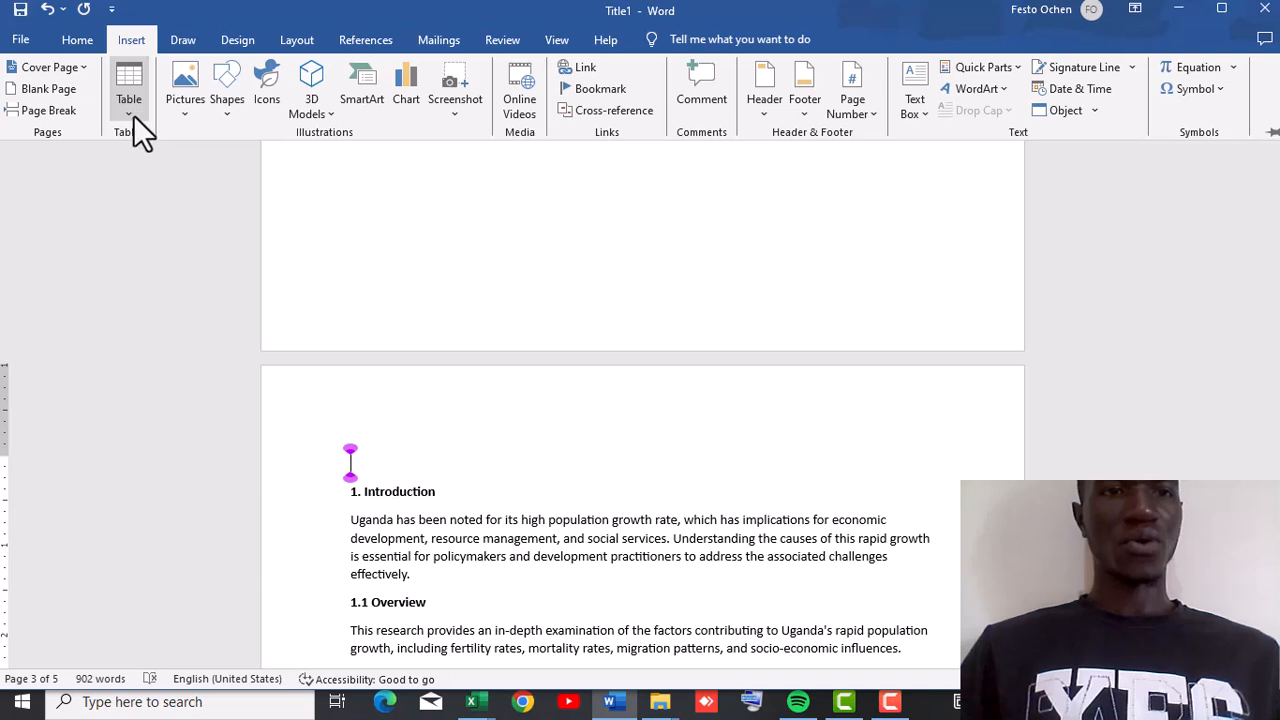
{"action": "left_click", "coordinate": [370, 45]}
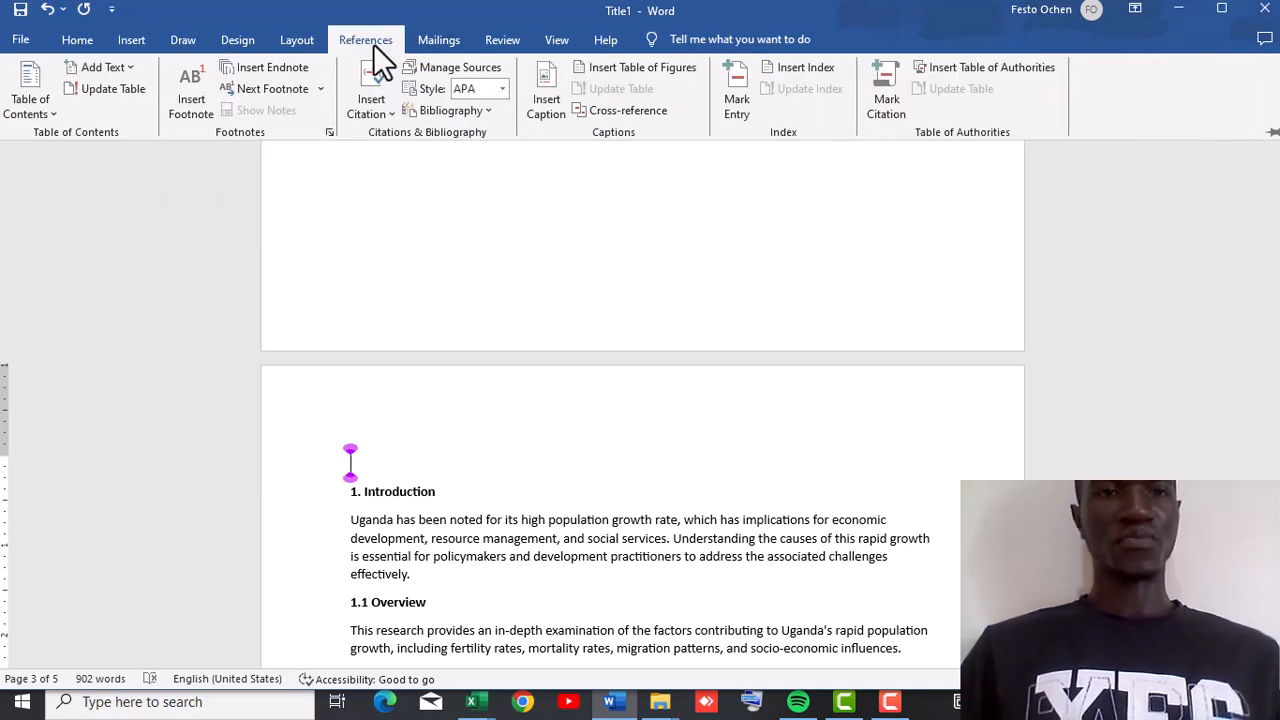
{"action": "left_click", "coordinate": [51, 114]}
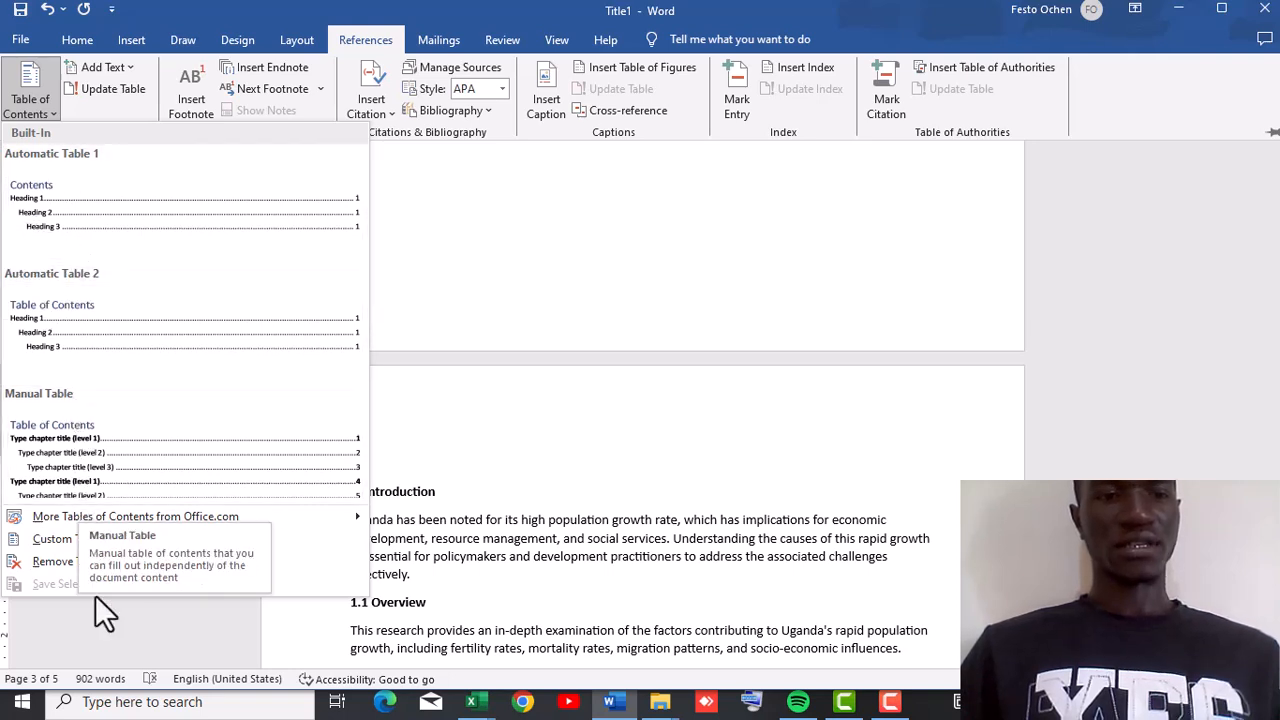
{"action": "left_click", "coordinate": [103, 234]}
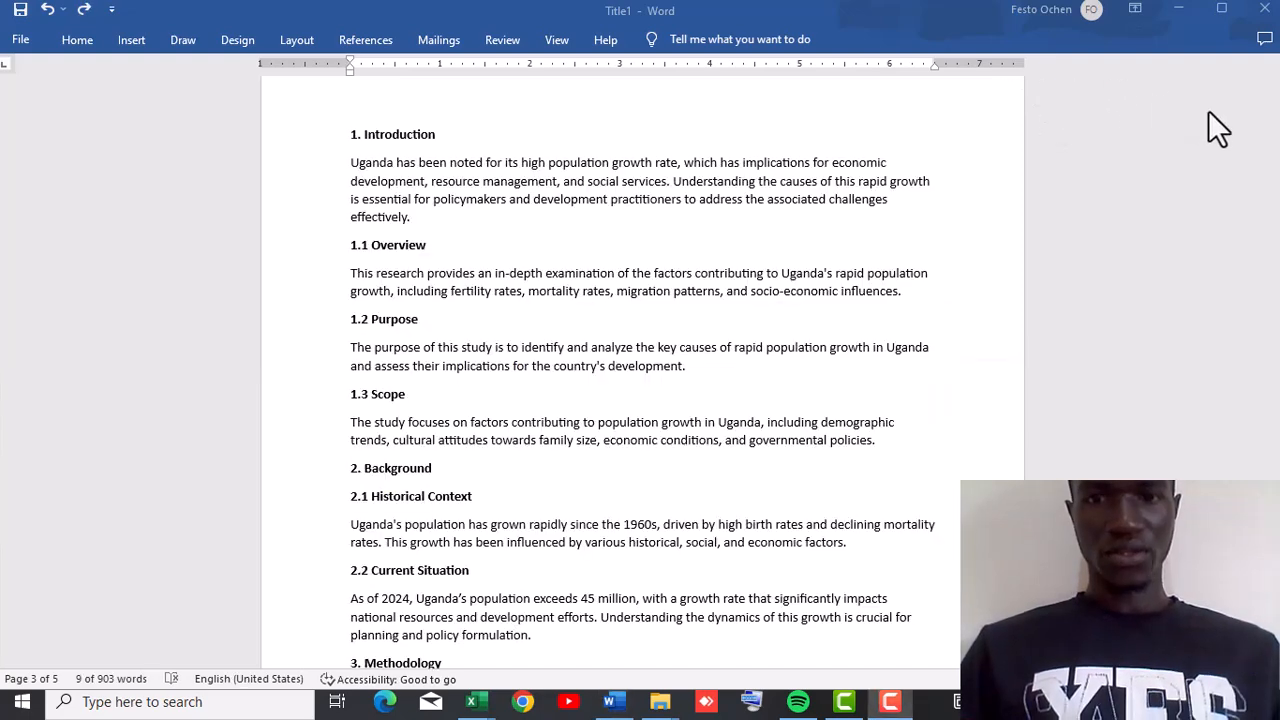
Apply the Heading 1 style to the "1. Introduction" heading.
{"action": "left_click", "coordinate": [457, 133]}
{"action": "left_click_drag", "start_coordinate": [428, 135], "coordinate": [343, 147]}
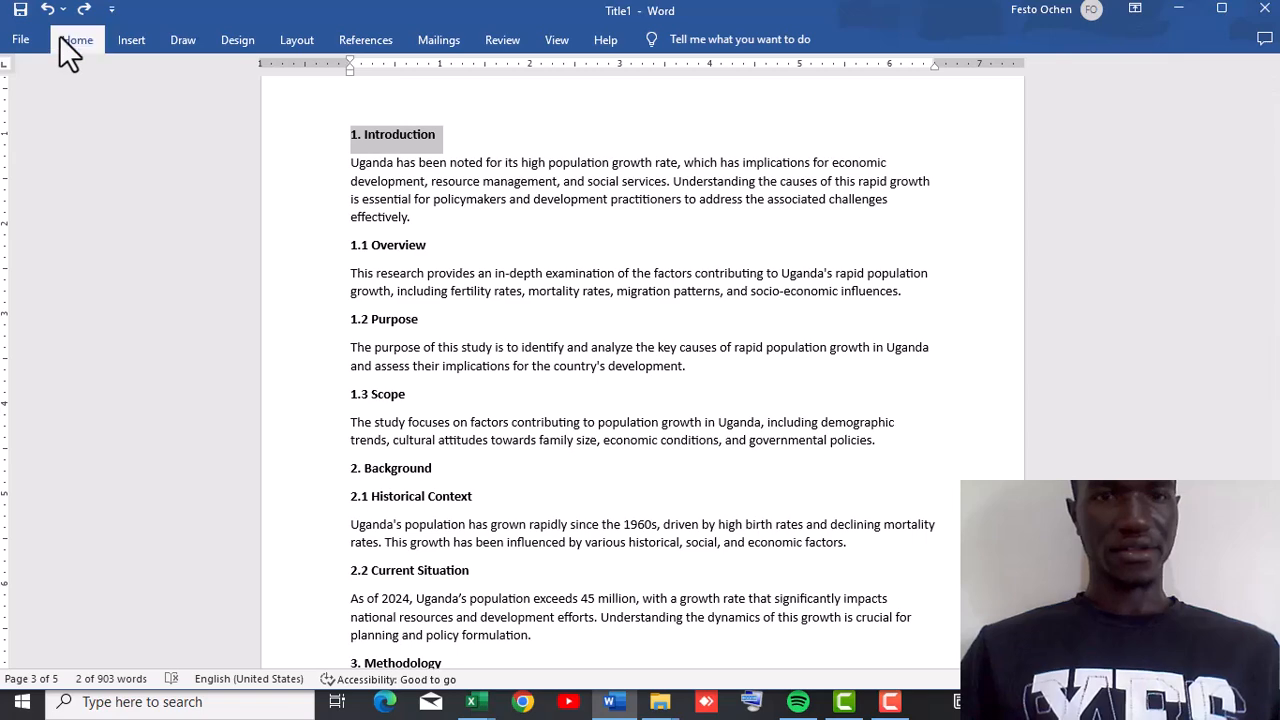
{"action": "left_click", "coordinate": [60, 37]}
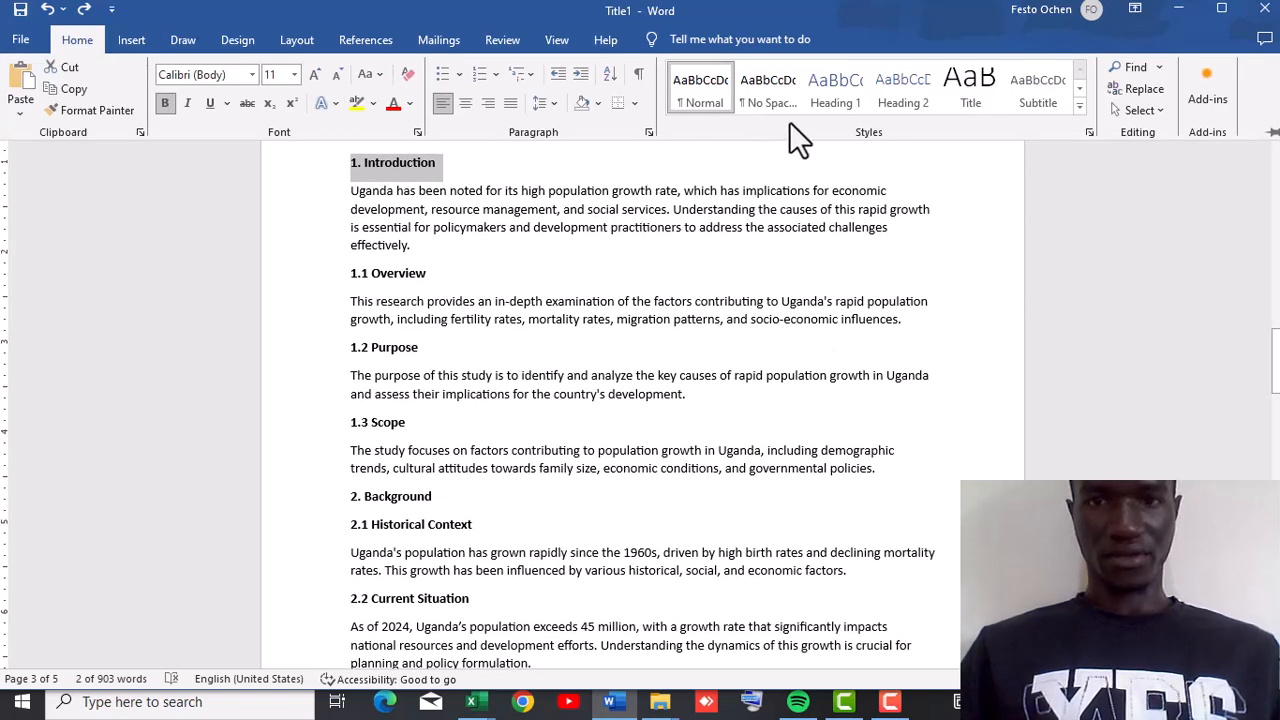
{"action": "left_click", "coordinate": [838, 102]}
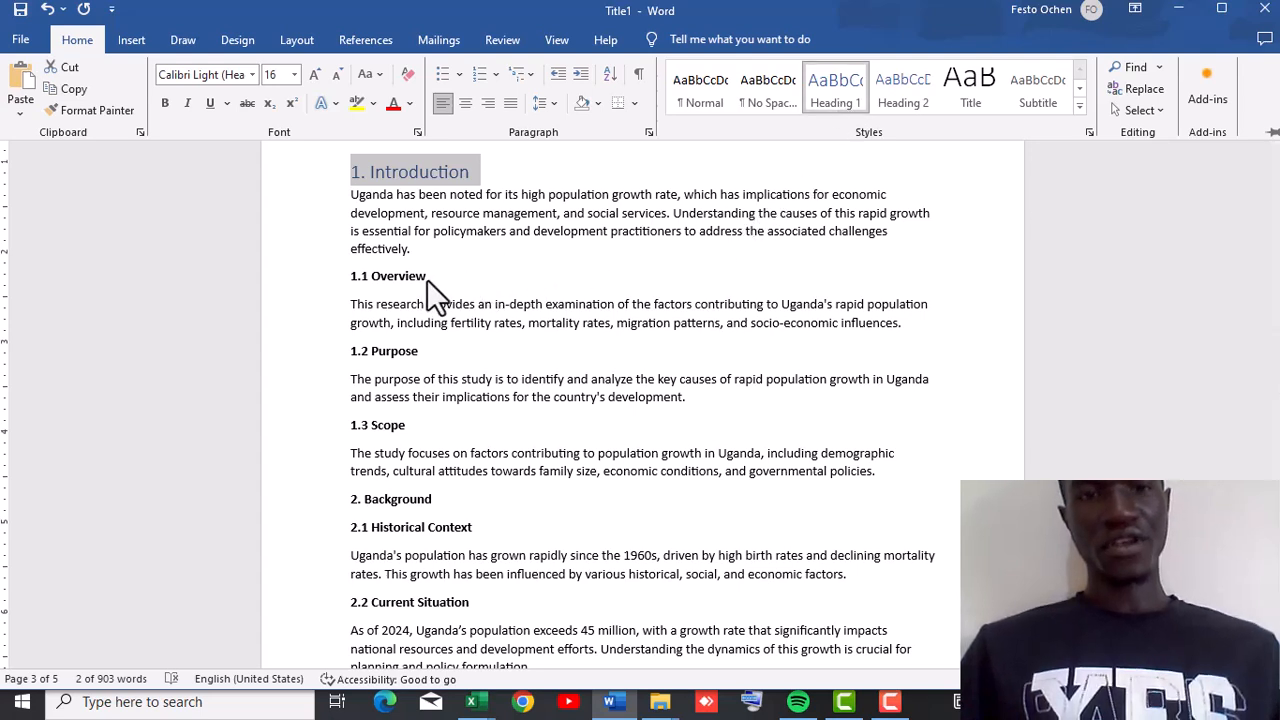
Apply the Heading 2 style to the "1.1 Overview" subheading.
{"action": "key", "text": "ctrl+F1"}
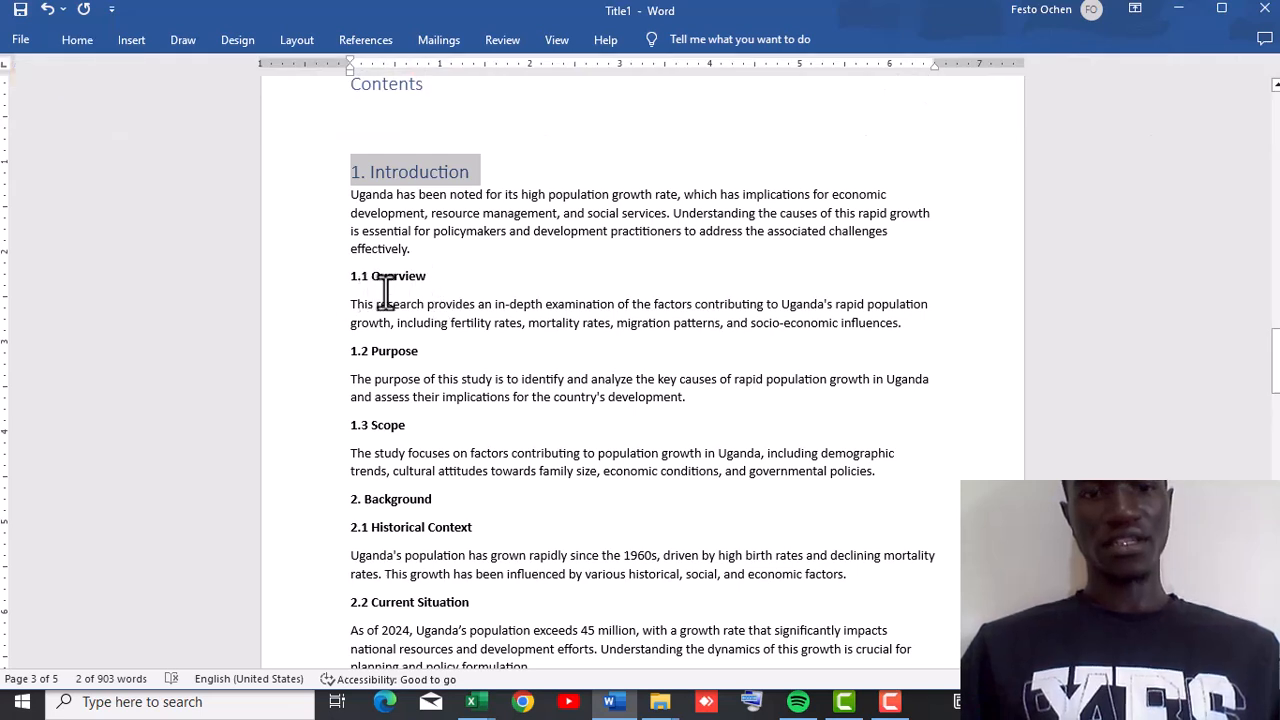
{"action": "left_click_drag", "start_coordinate": [428, 277], "coordinate": [343, 276]}
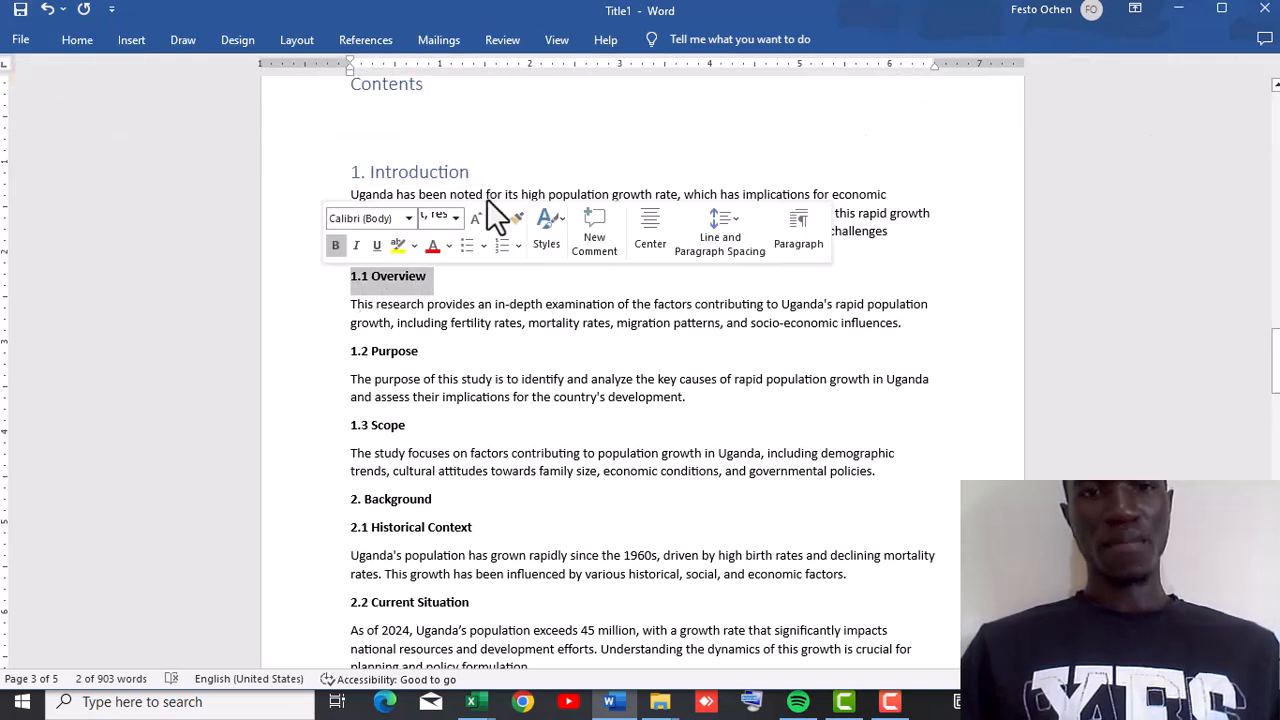
{"action": "left_click", "coordinate": [66, 44]}
{"action": "left_click", "coordinate": [914, 92]}
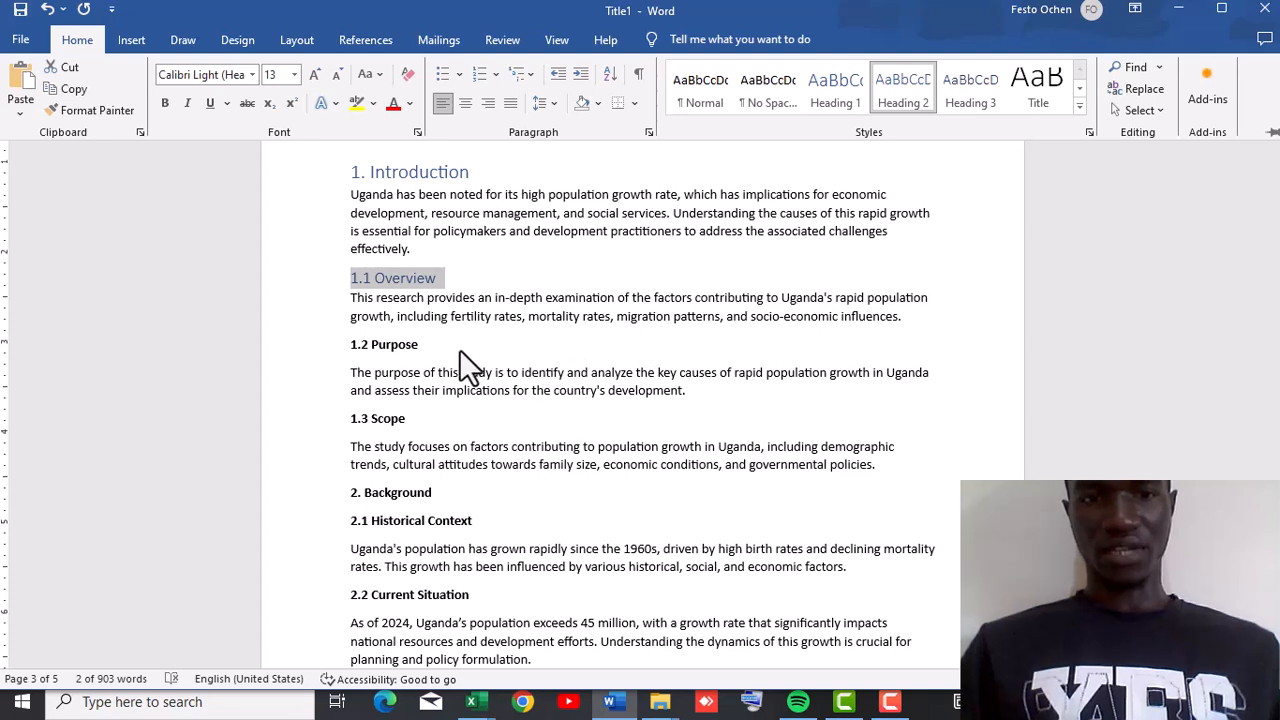
Apply the Heading 2 style to the "1.2 Purpose" subheading.
{"action": "left_click_drag", "start_coordinate": [420, 344], "coordinate": [337, 318]}
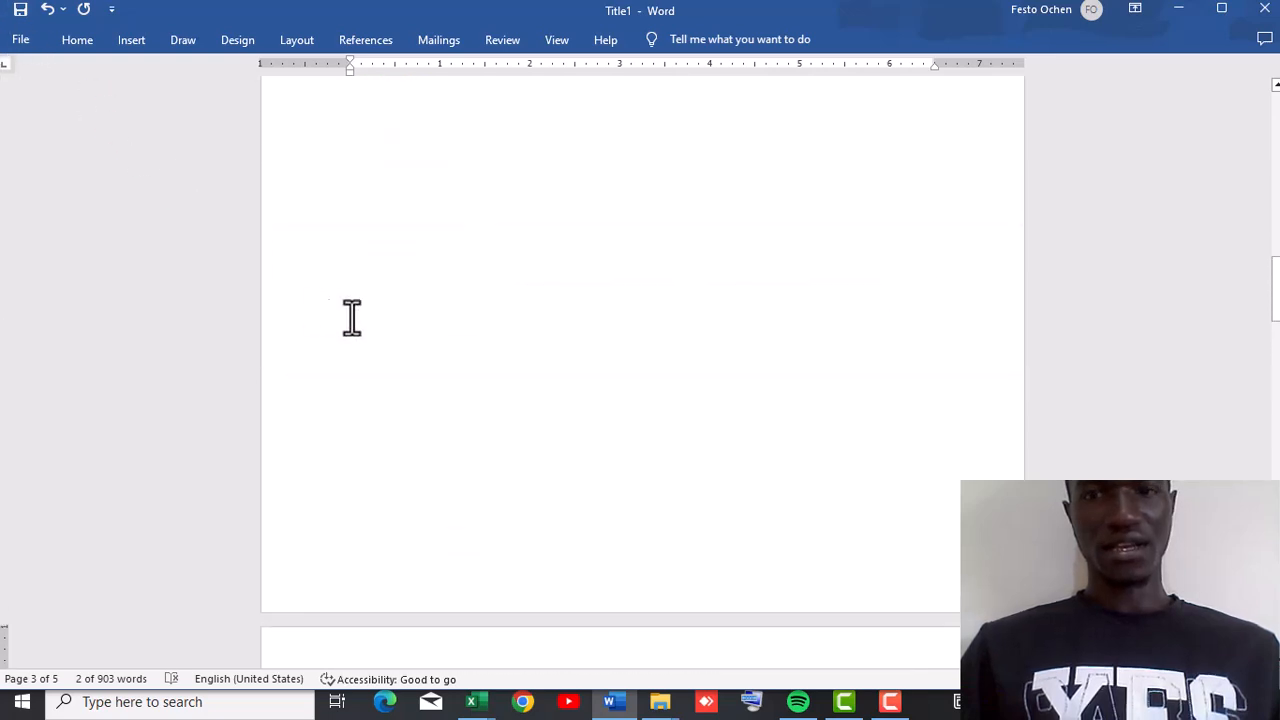
{"action": "scroll", "coordinate": [1275, 400], "scroll_direction": "down", "scroll_amount": 5}
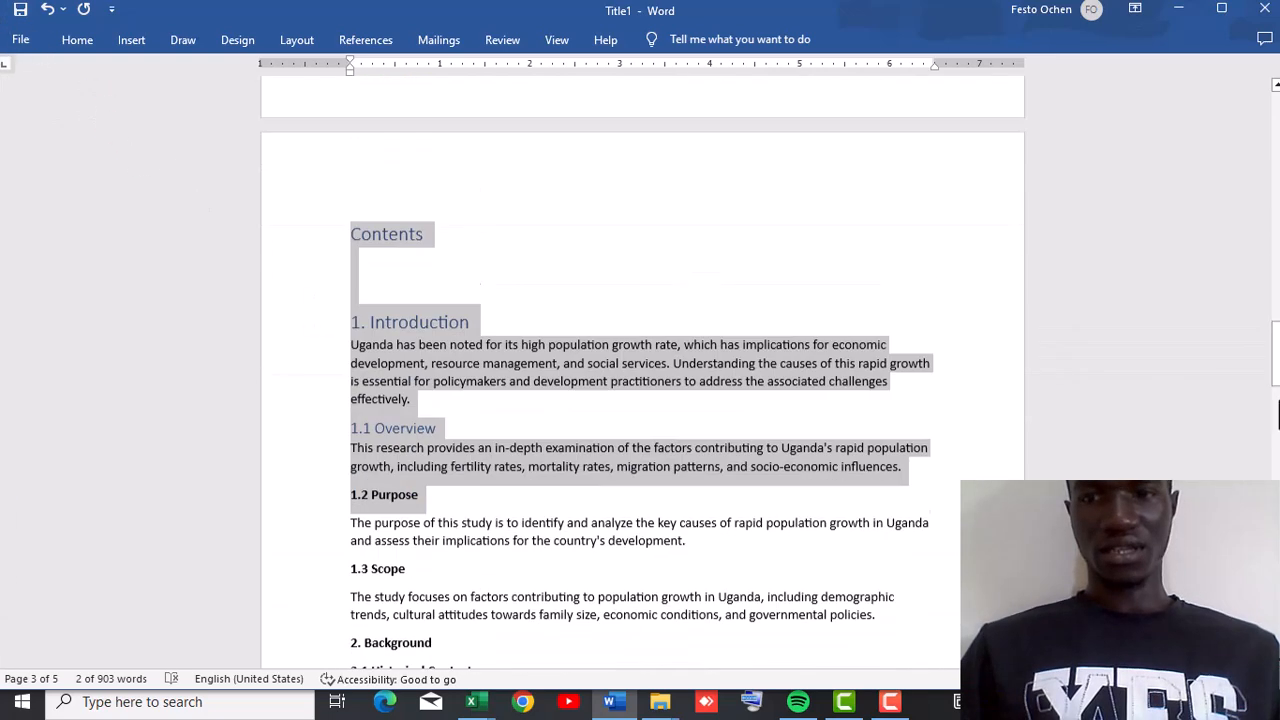
{"action": "scroll", "coordinate": [1277, 415], "scroll_direction": "down", "scroll_amount": 10}
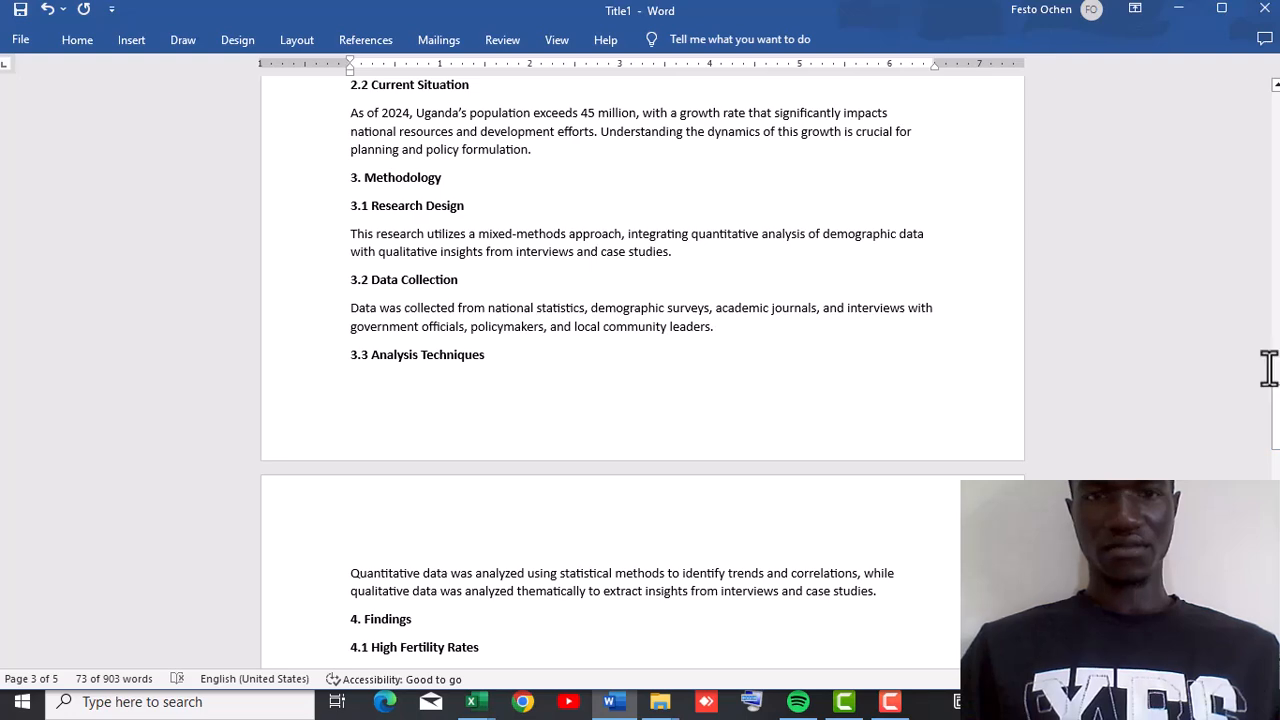
{"action": "scroll", "coordinate": [1276, 256], "scroll_direction": "up", "scroll_amount": 10}
{"action": "scroll", "coordinate": [1276, 256], "scroll_direction": "up", "scroll_amount": 15}
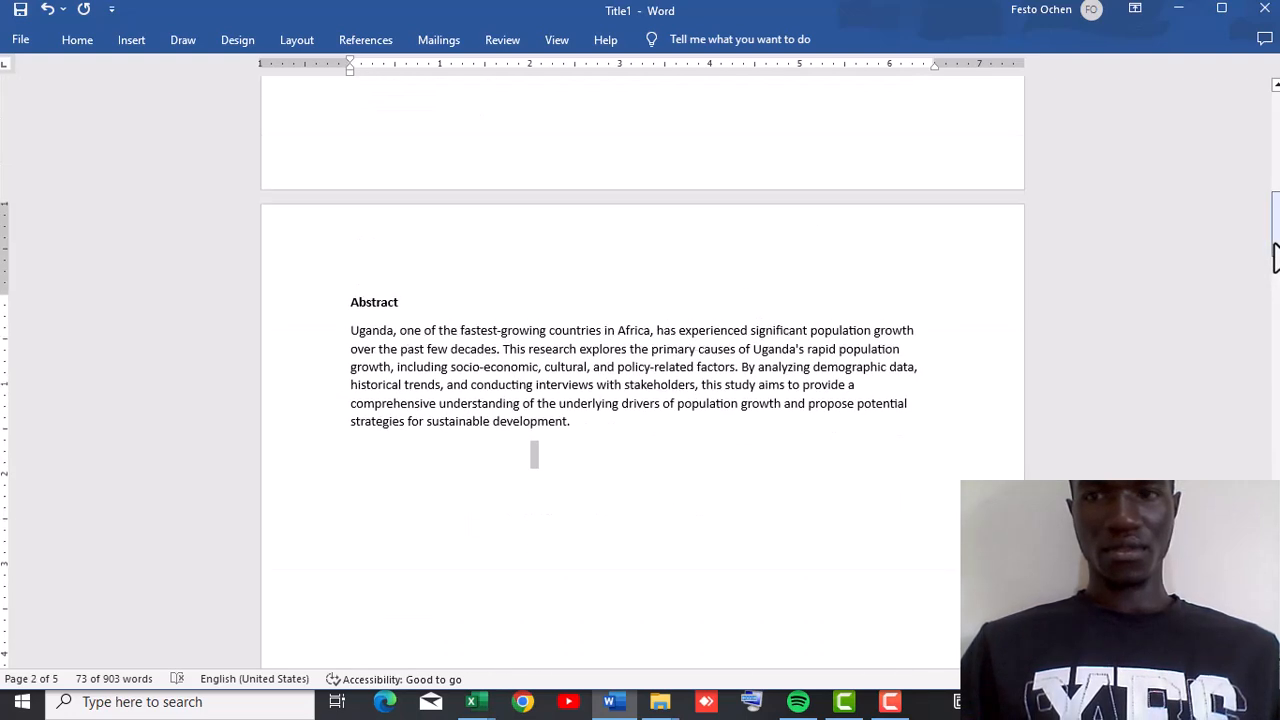
{"action": "left_click_drag", "start_coordinate": [1276, 256], "coordinate": [1277, 386]}
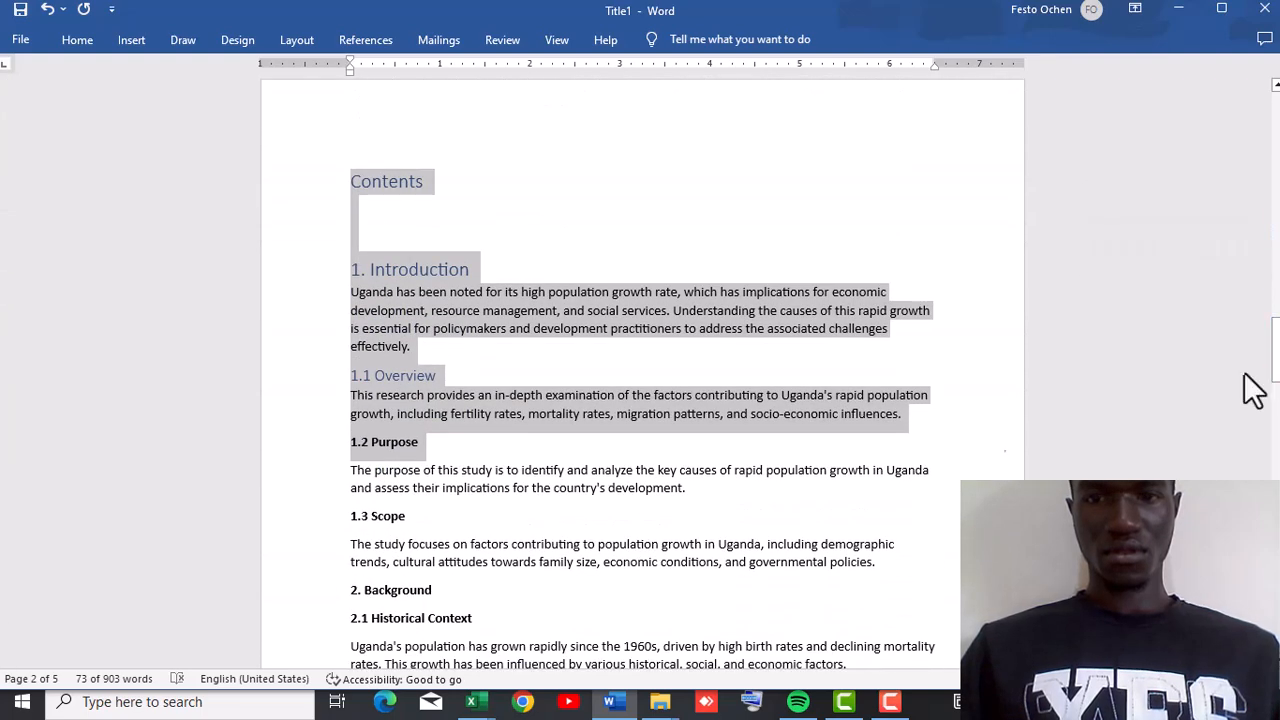
{"action": "left_click", "coordinate": [443, 439]}
{"action": "left_click_drag", "start_coordinate": [443, 439], "coordinate": [343, 450]}
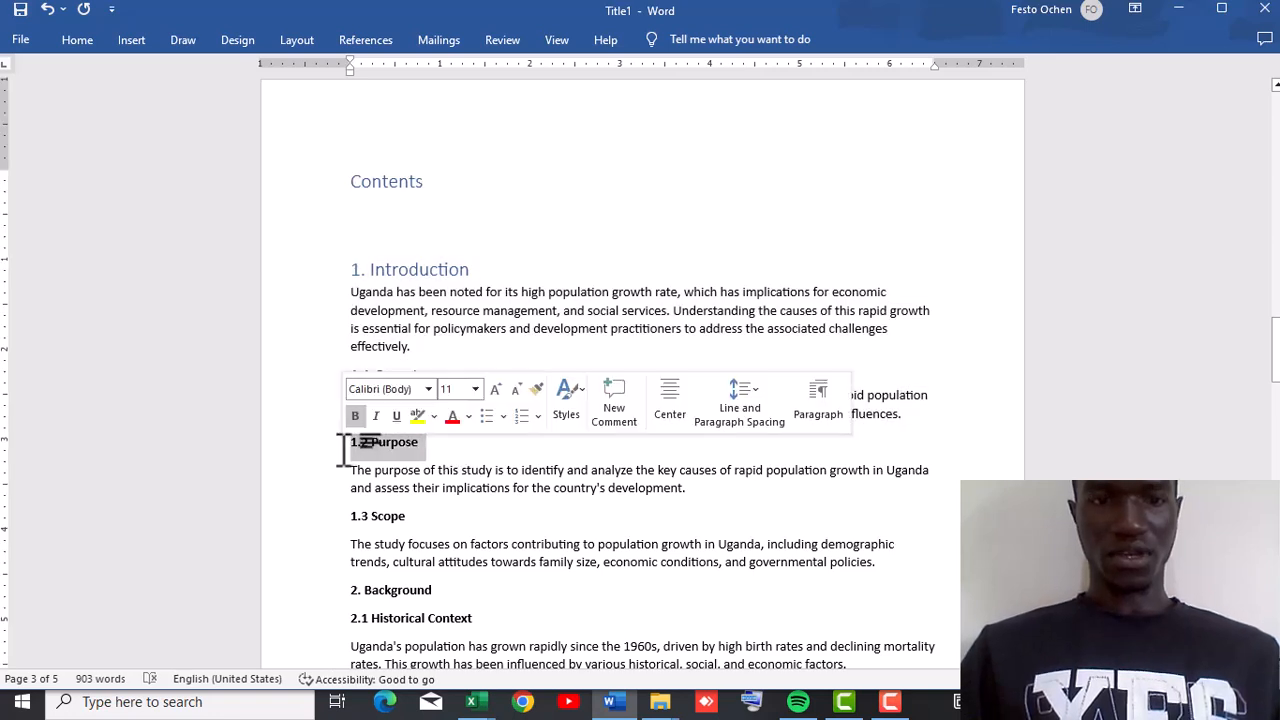
{"action": "left_click", "coordinate": [77, 41]}
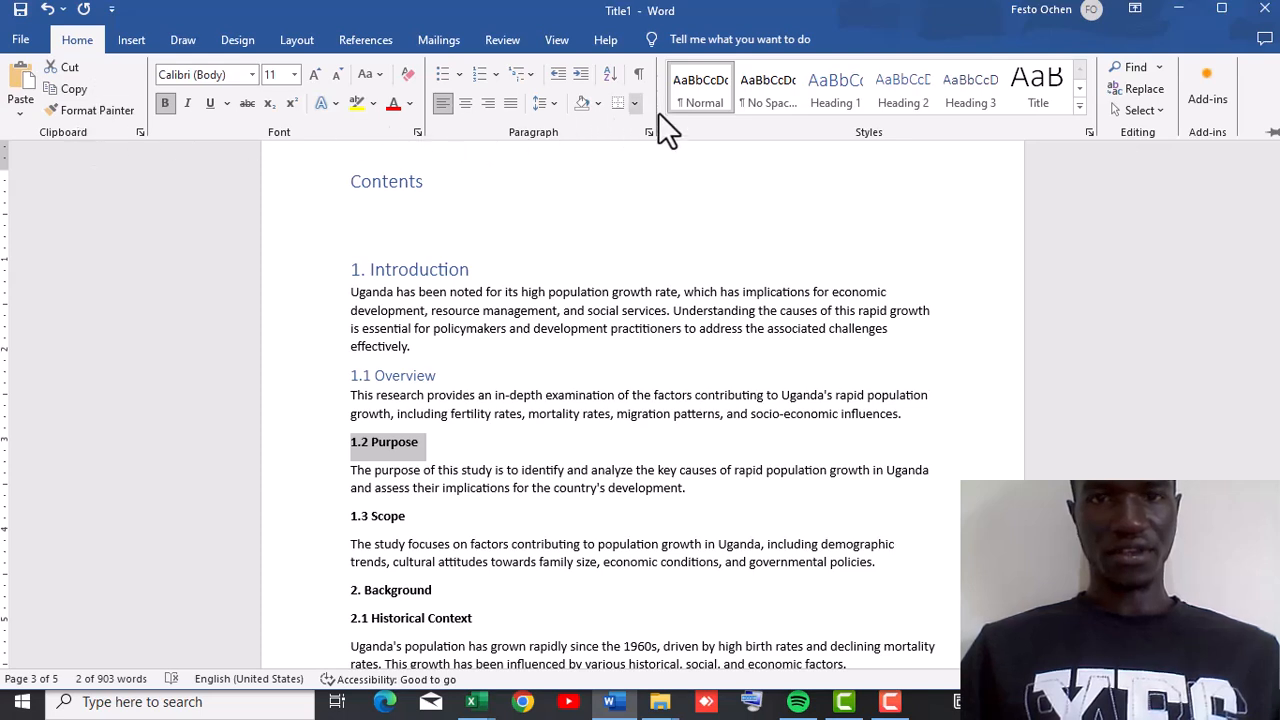
{"action": "left_click", "coordinate": [893, 94]}
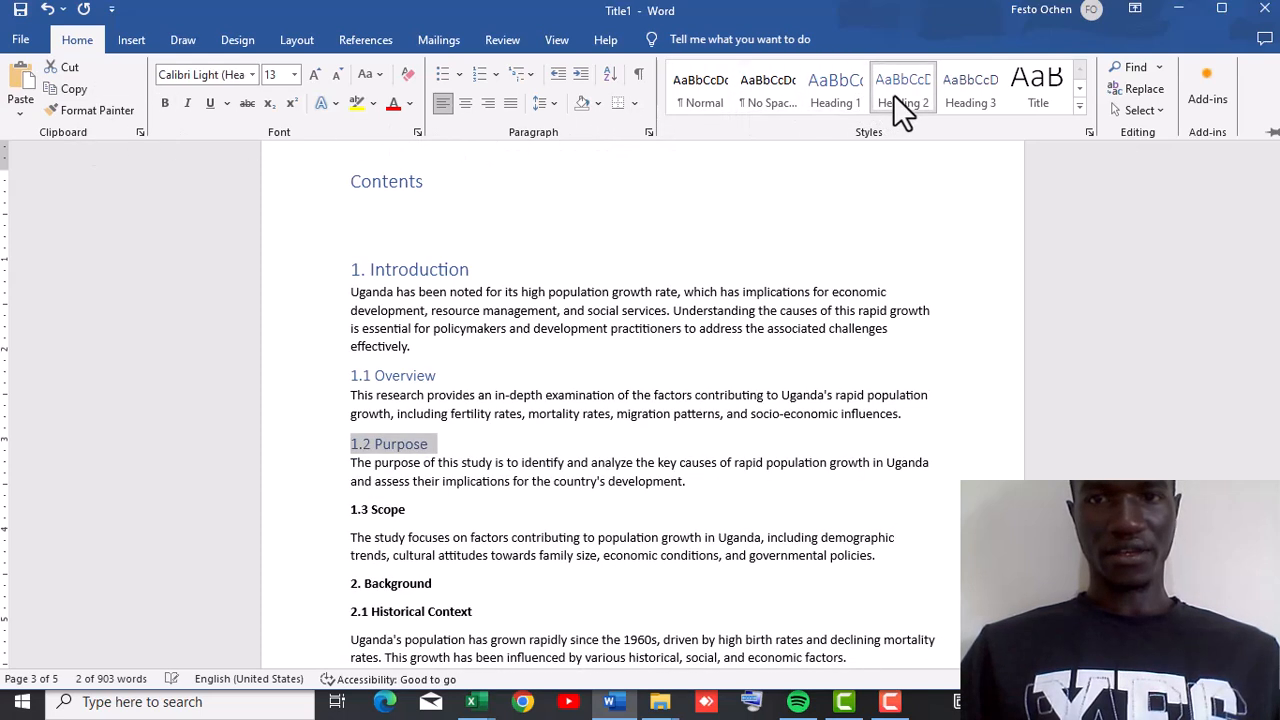
Apply the Heading 2 style to the "1.3 Scope" subheading.
{"action": "left_click", "coordinate": [416, 510]}
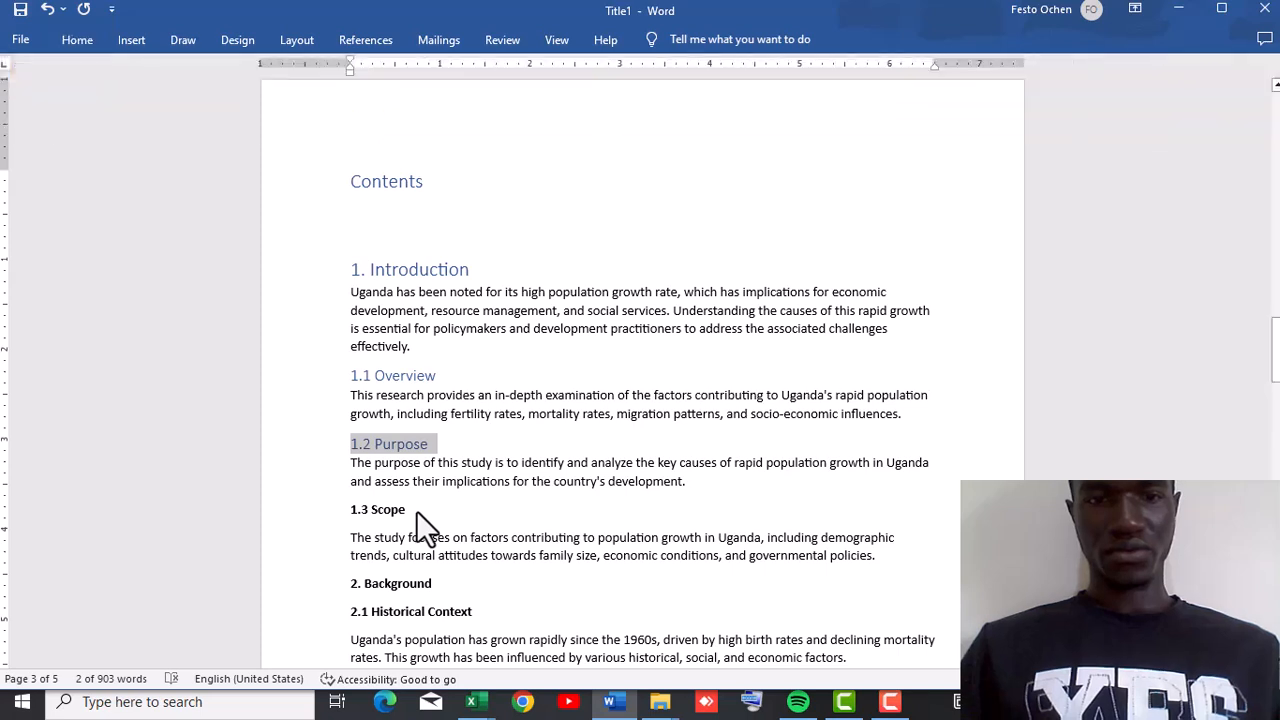
{"action": "left_click", "coordinate": [415, 509]}
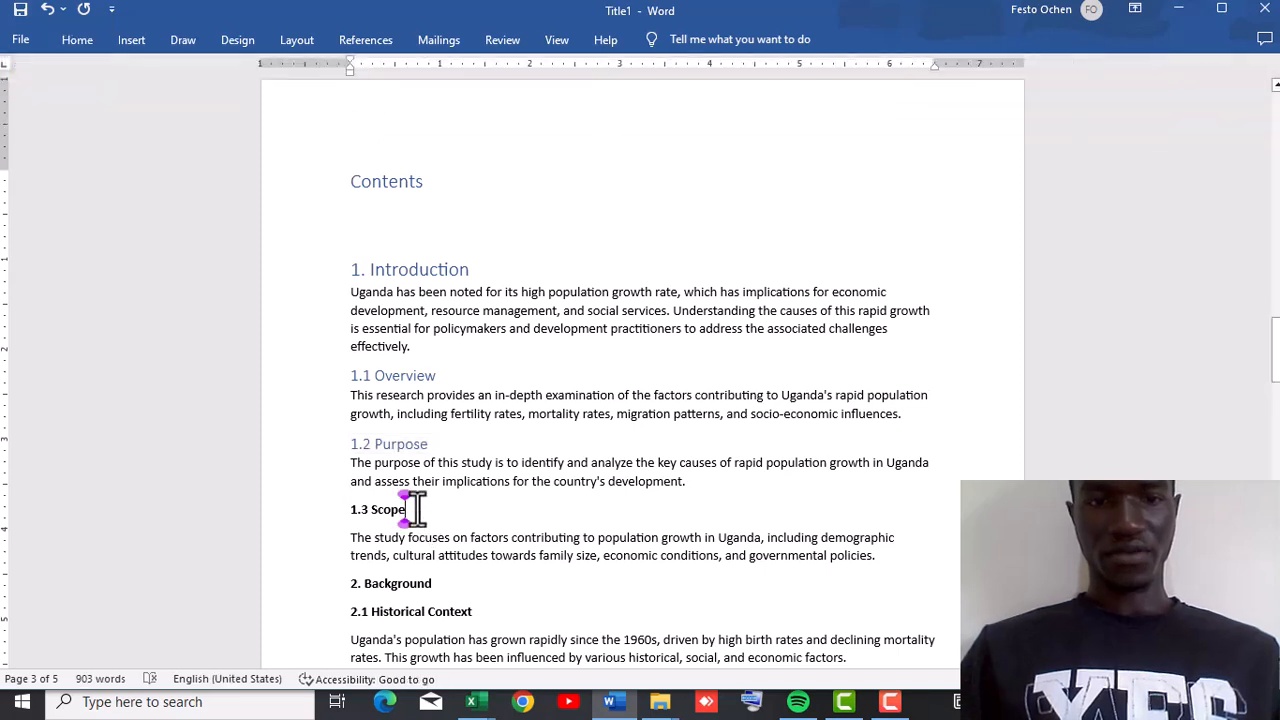
{"action": "left_click_drag", "start_coordinate": [410, 509], "coordinate": [350, 509]}
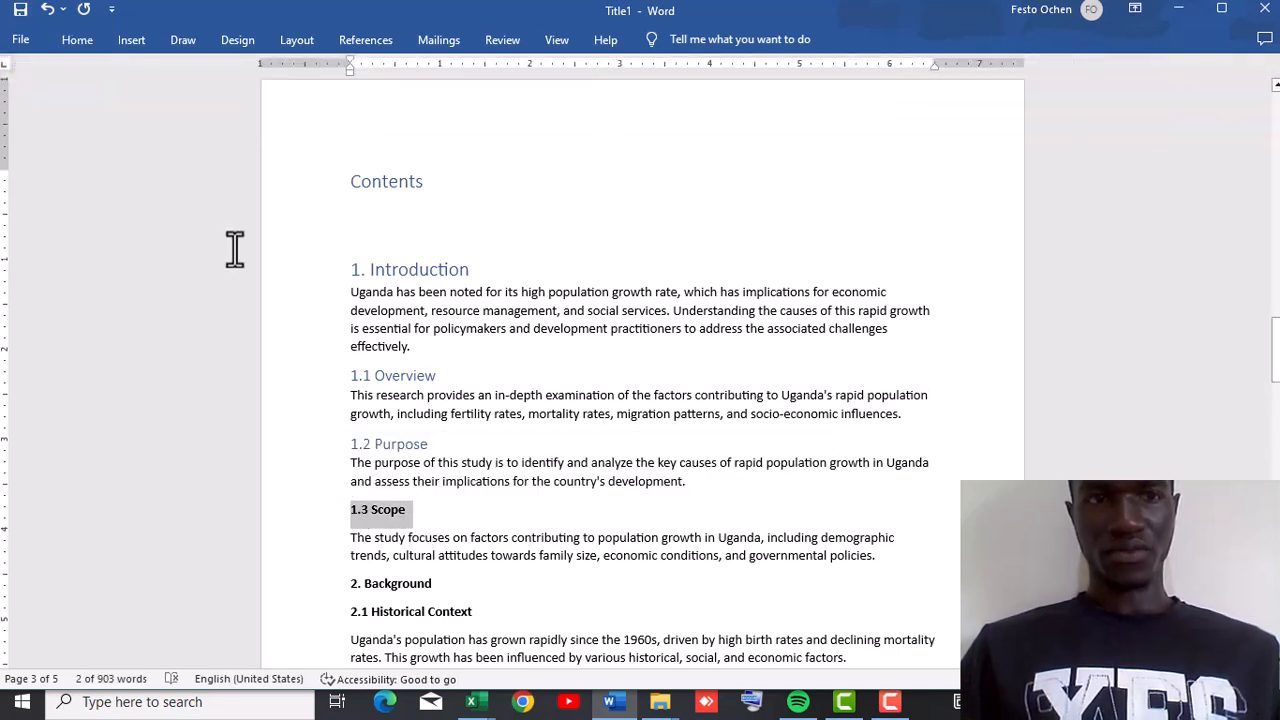
{"action": "left_click", "coordinate": [96, 50]}
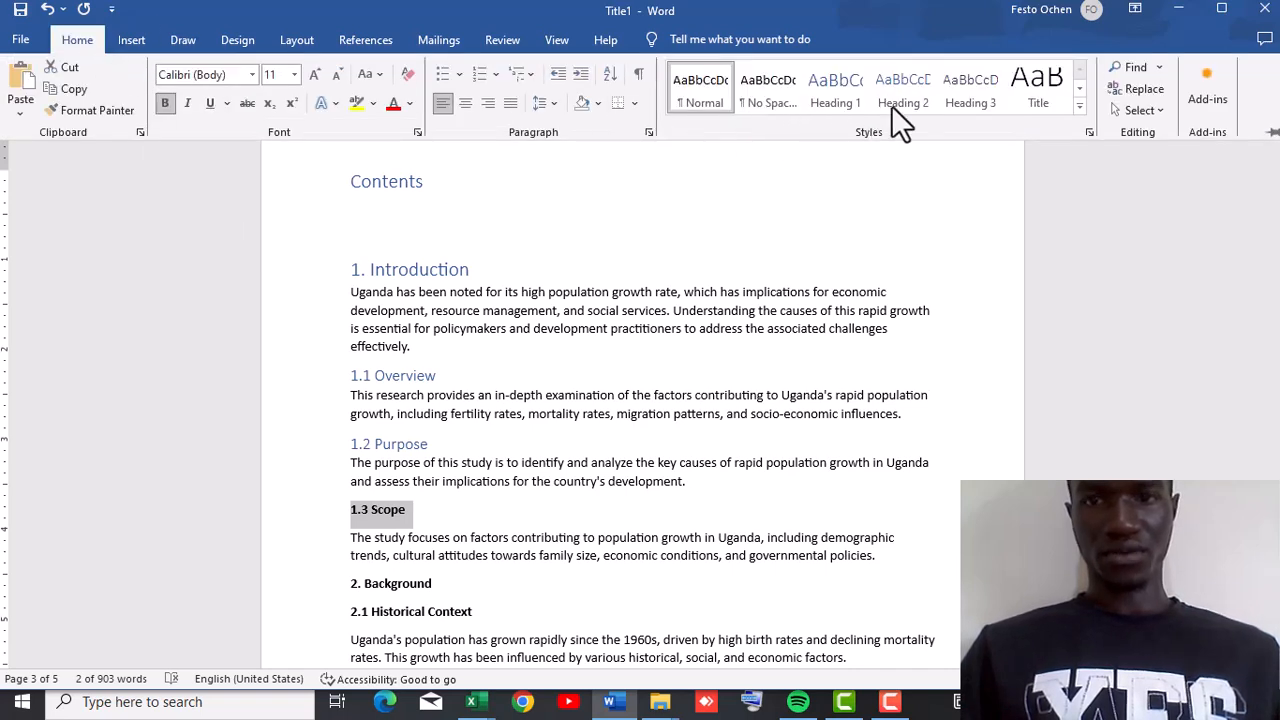
{"action": "left_click", "coordinate": [917, 100]}
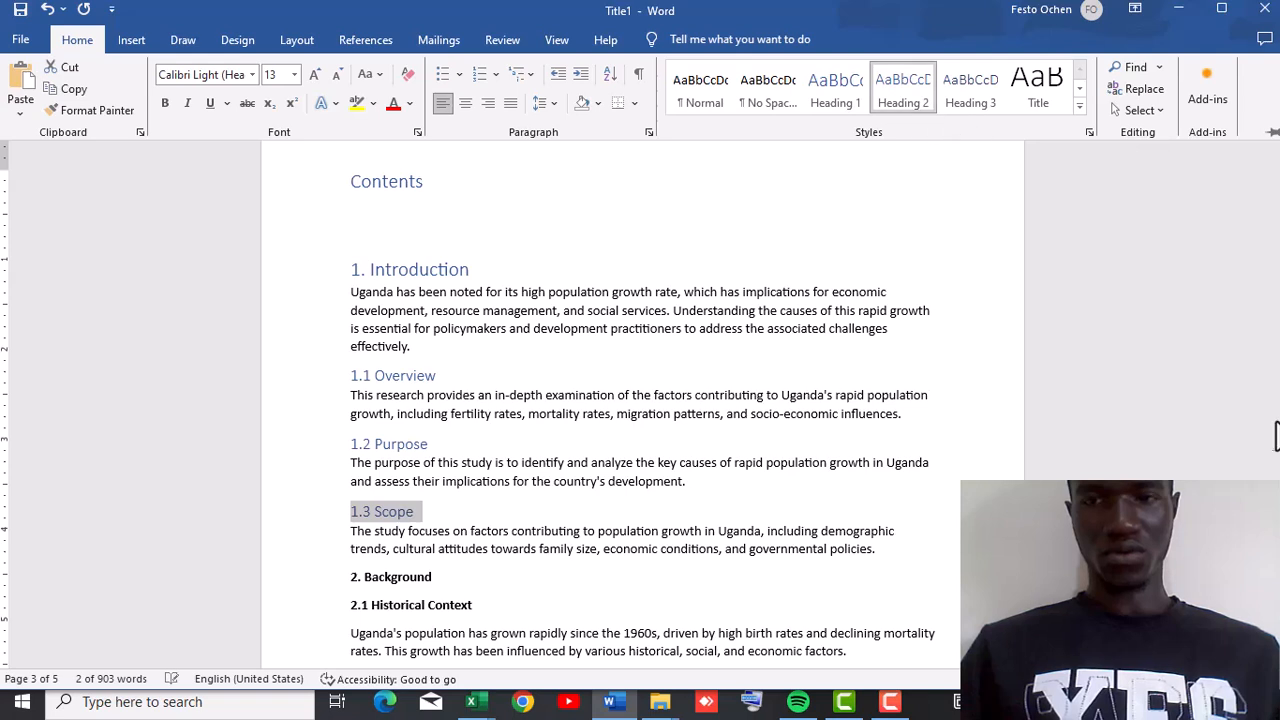
Apply the Heading 1 style to the "2. Background" heading.
{"action": "left_click", "coordinate": [734, 446]}
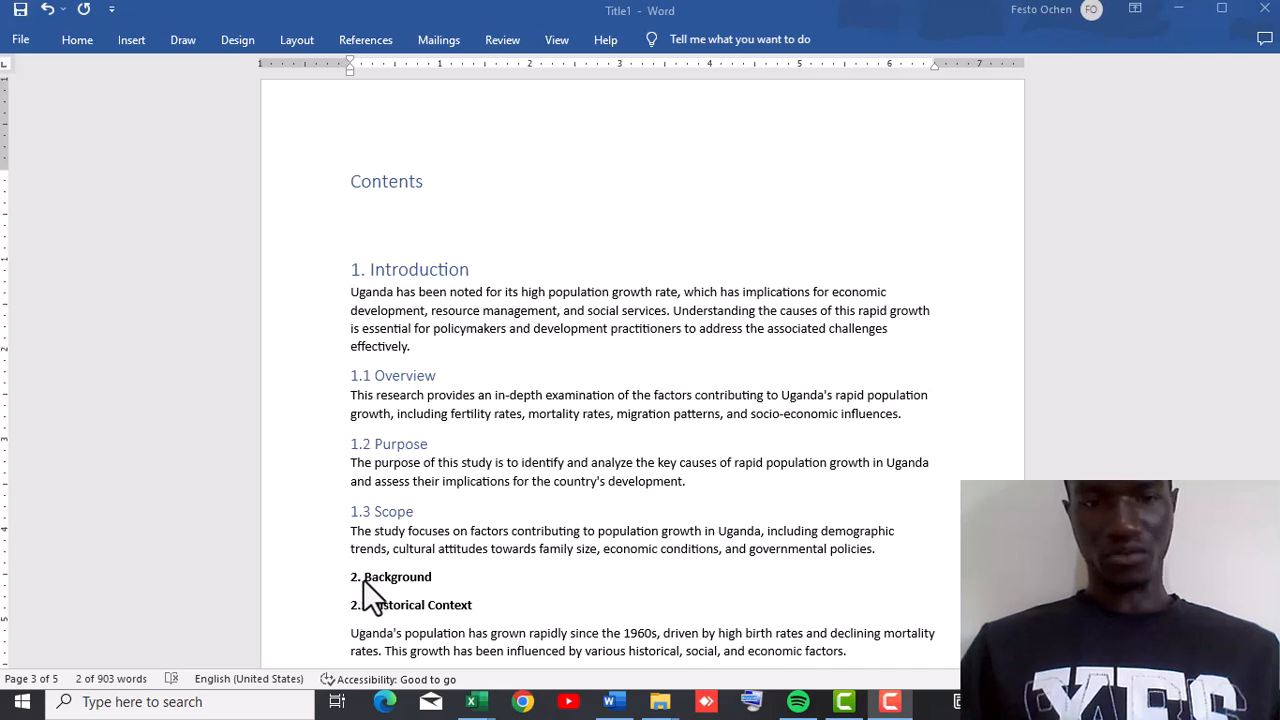
{"action": "left_click", "coordinate": [434, 577]}
{"action": "left_click_drag", "start_coordinate": [424, 580], "coordinate": [345, 580]}
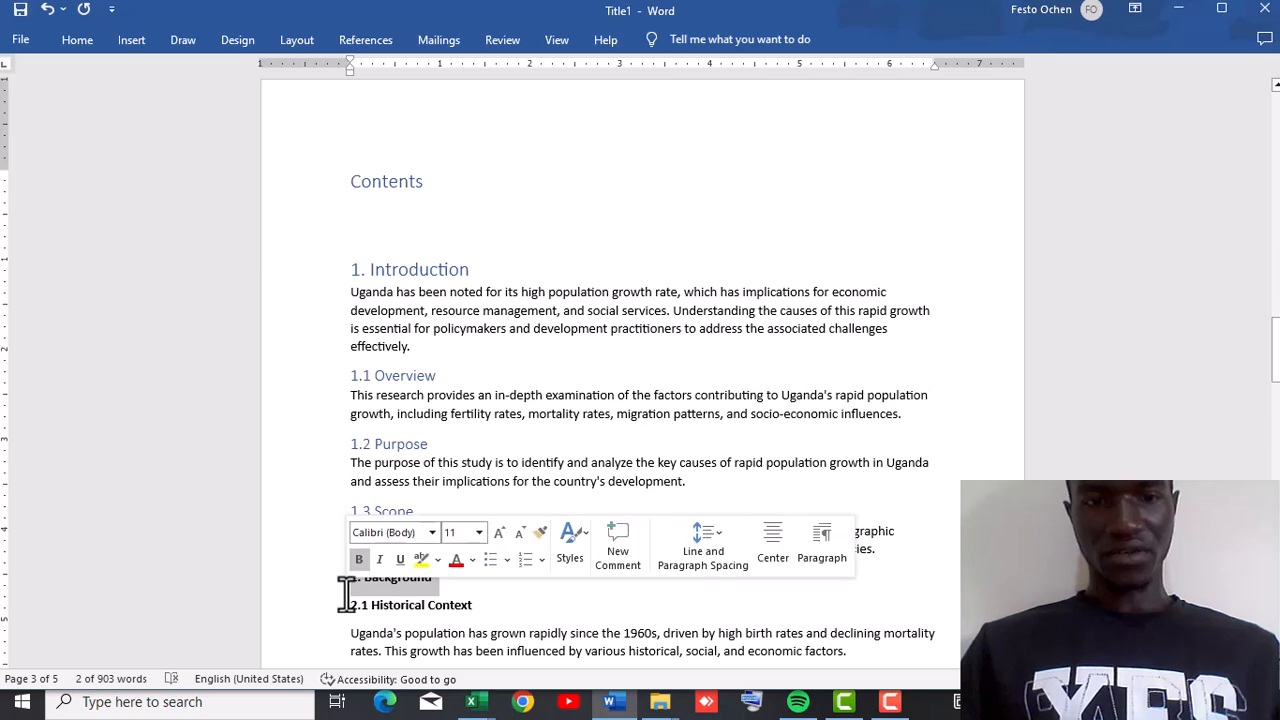
{"action": "left_click", "coordinate": [65, 39]}
{"action": "left_click", "coordinate": [876, 98]}
{"action": "left_click", "coordinate": [844, 96]}
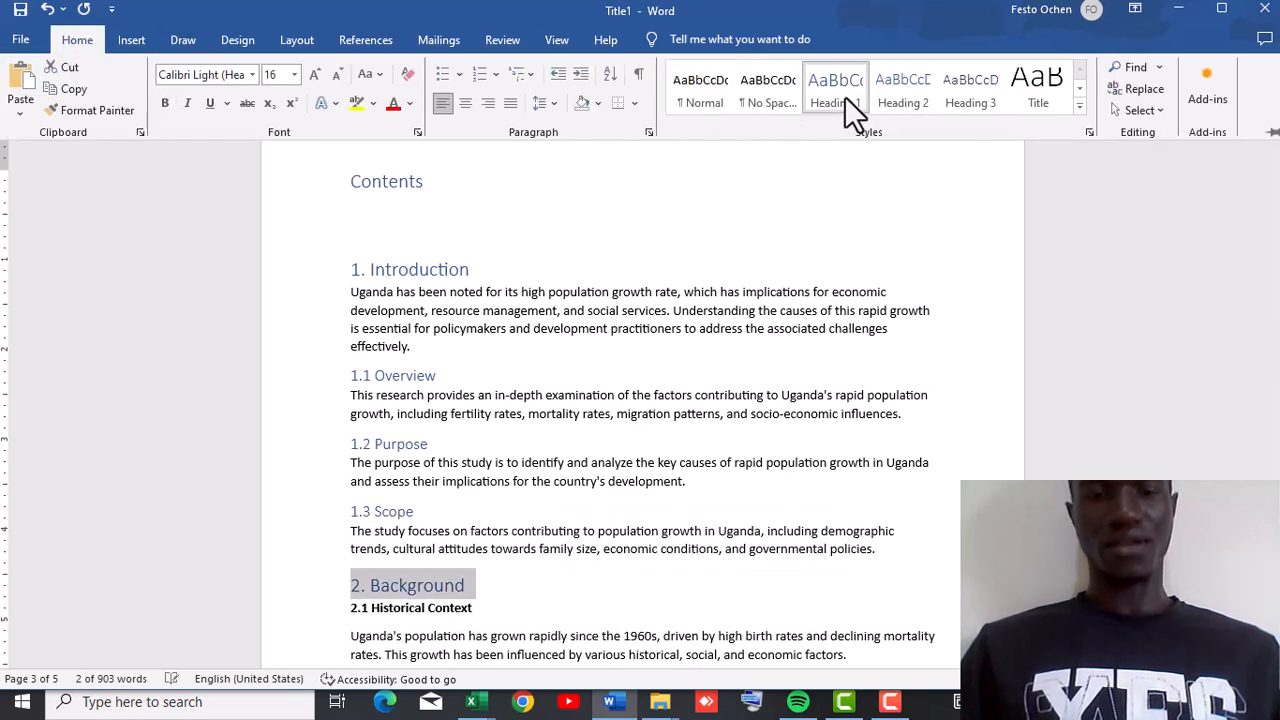
Apply the Heading 2 style to the "2.1 Historical Context" subheading.
{"action": "left_click", "coordinate": [473, 616]}
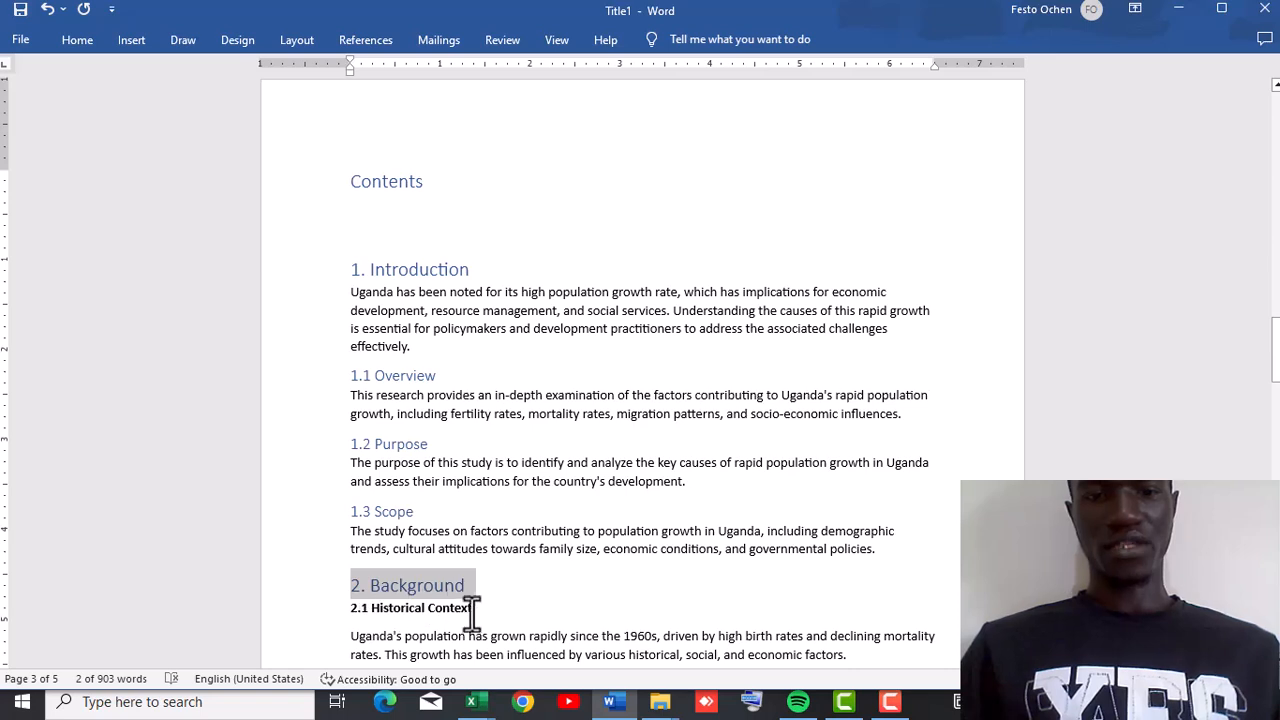
{"action": "left_click_drag", "start_coordinate": [489, 617], "coordinate": [333, 620]}
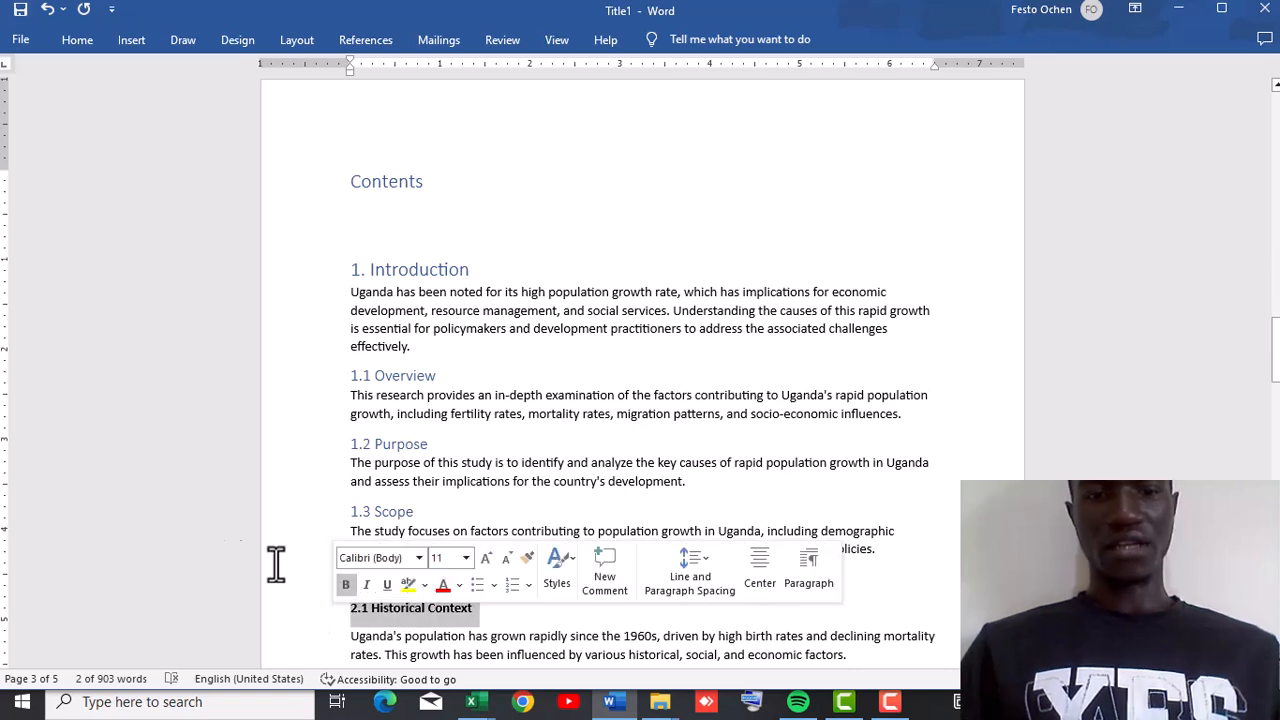
{"action": "left_click", "coordinate": [77, 42]}
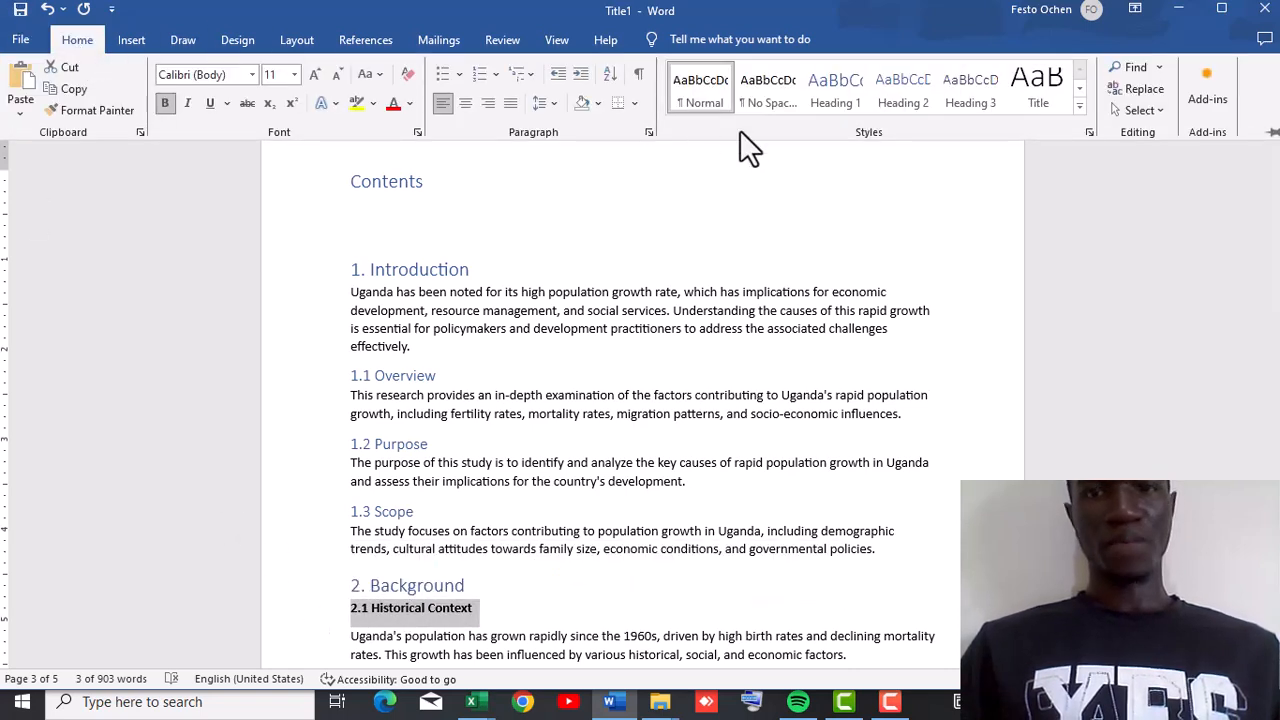
{"action": "left_click", "coordinate": [874, 104]}
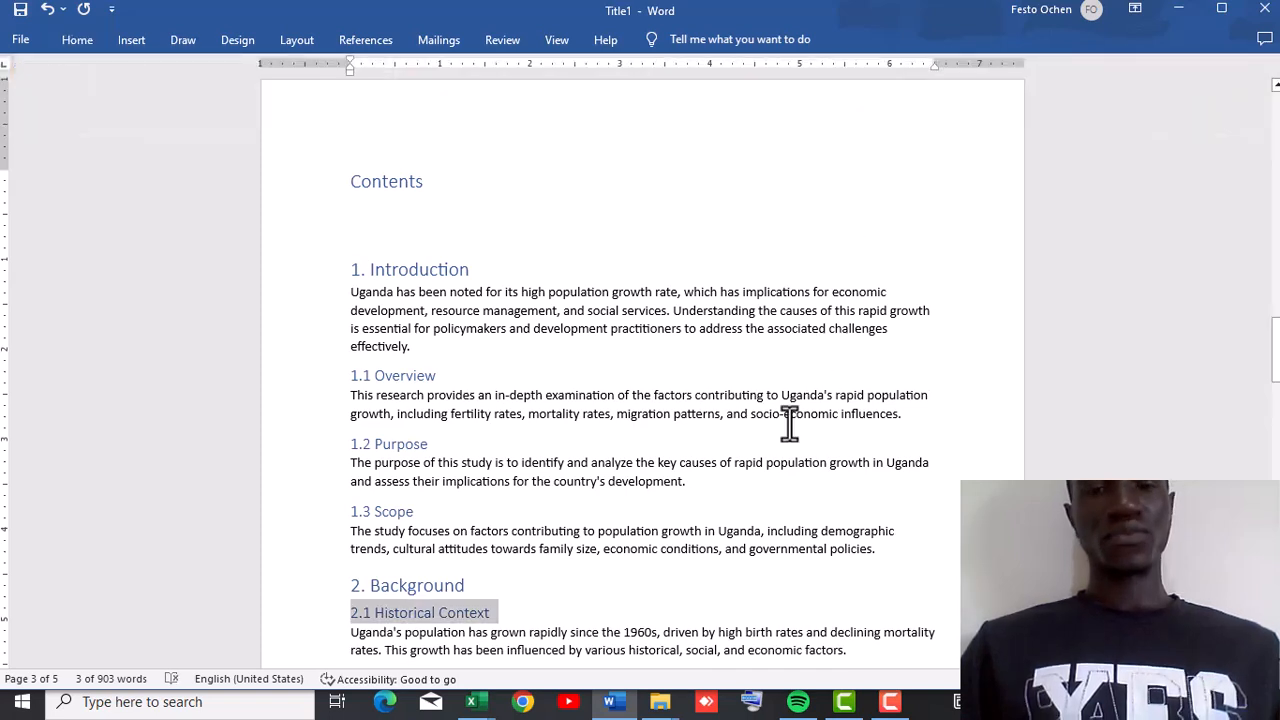
Apply the Heading 1 style to the "4. Findings" heading.
{"action": "left_click_drag", "start_coordinate": [1208, 369], "coordinate": [1254, 337]}
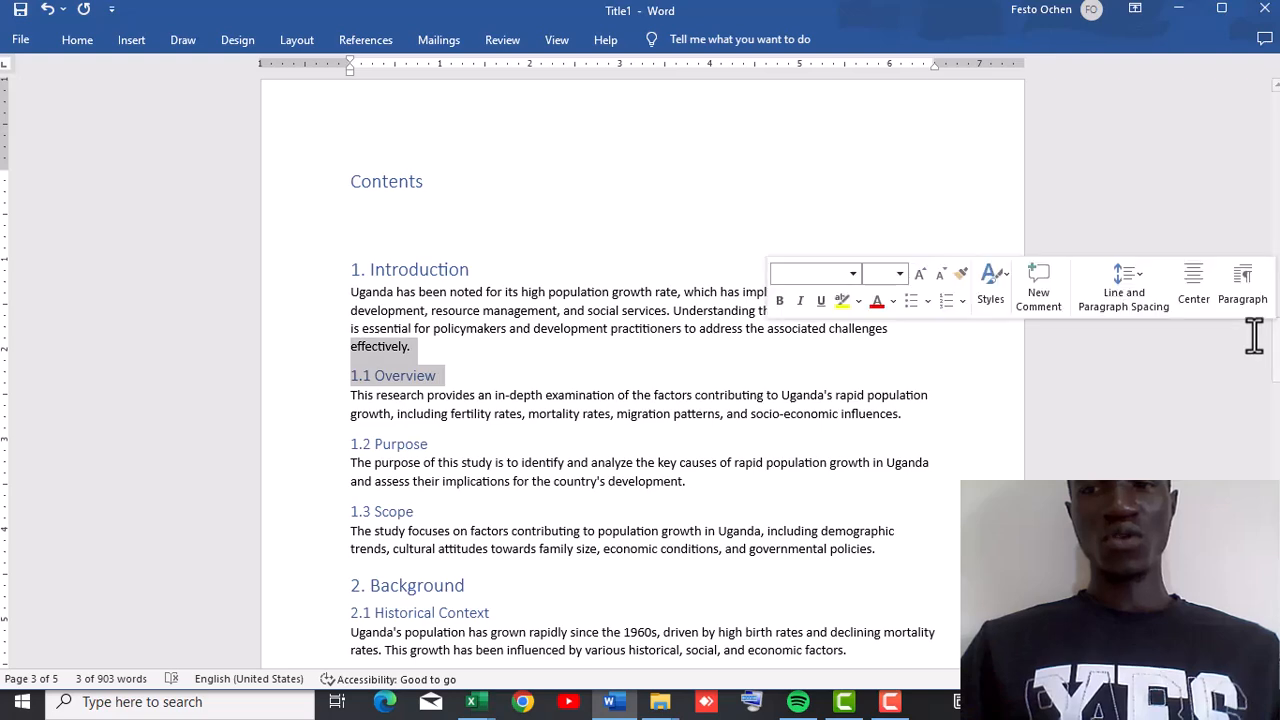
{"action": "scroll", "coordinate": [1254, 337], "scroll_direction": "down", "scroll_amount": 10}
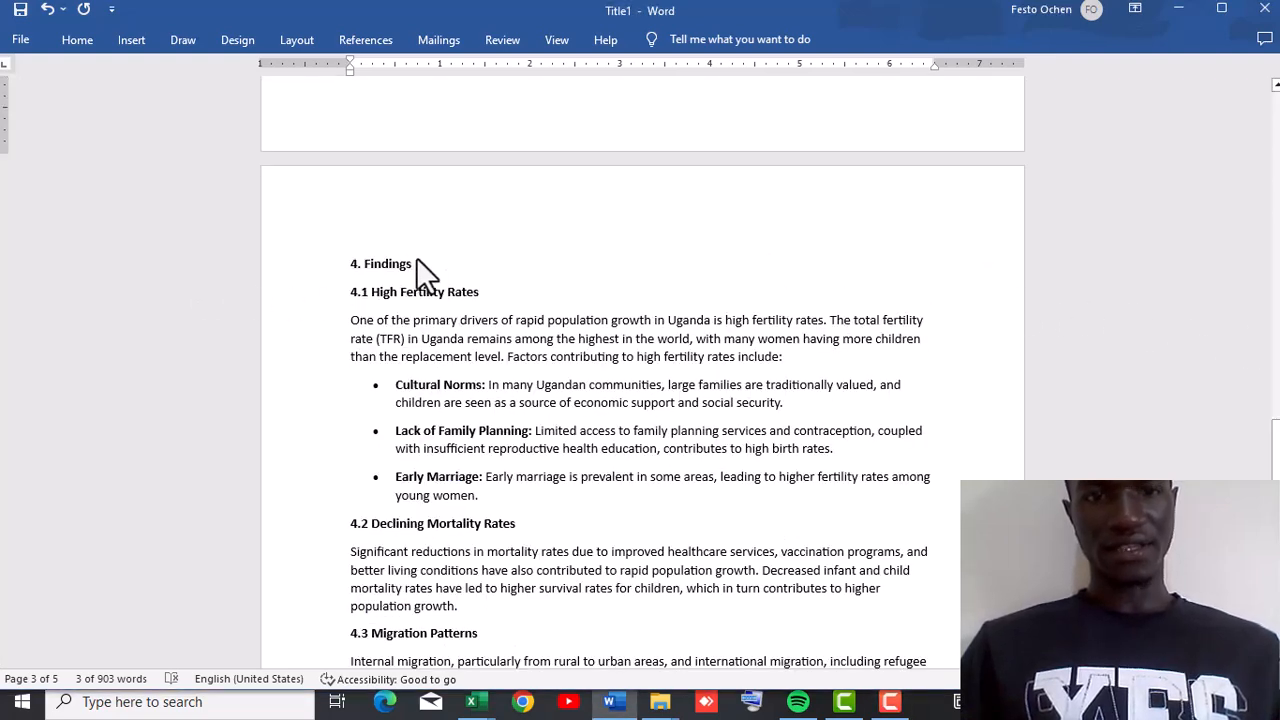
{"action": "left_click_drag", "start_coordinate": [415, 270], "coordinate": [331, 263]}
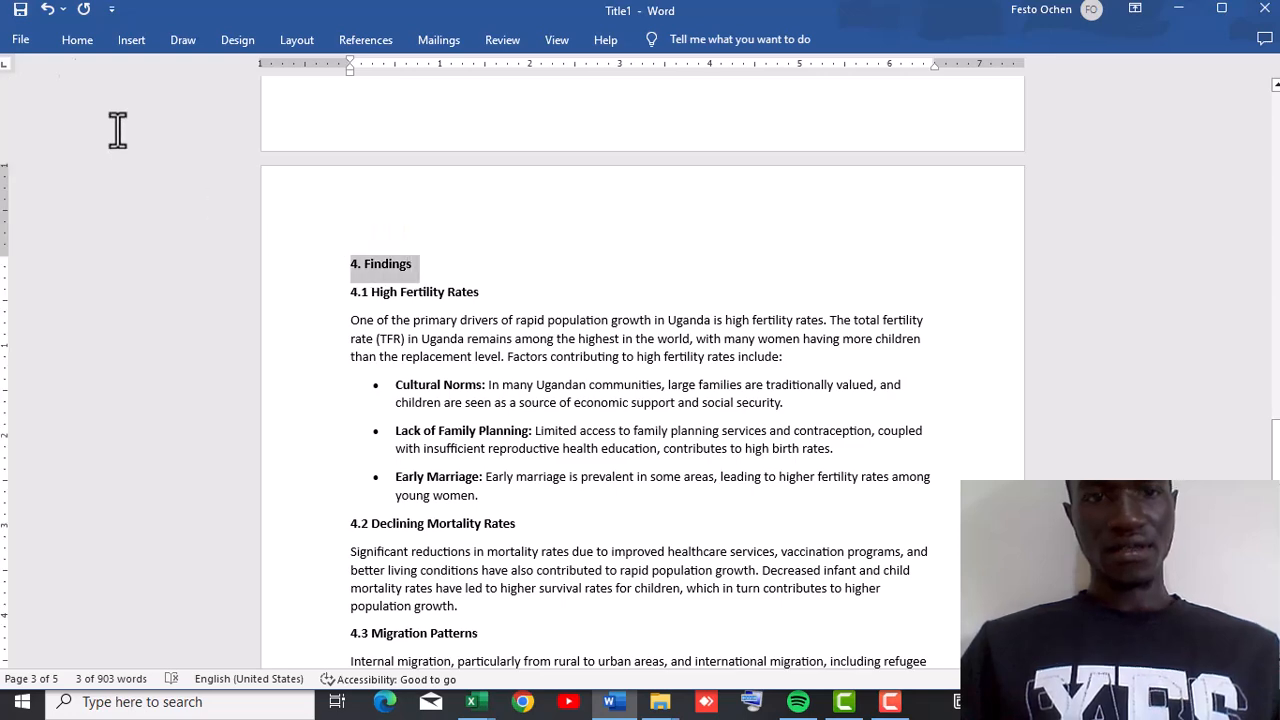
{"action": "left_click", "coordinate": [66, 32]}
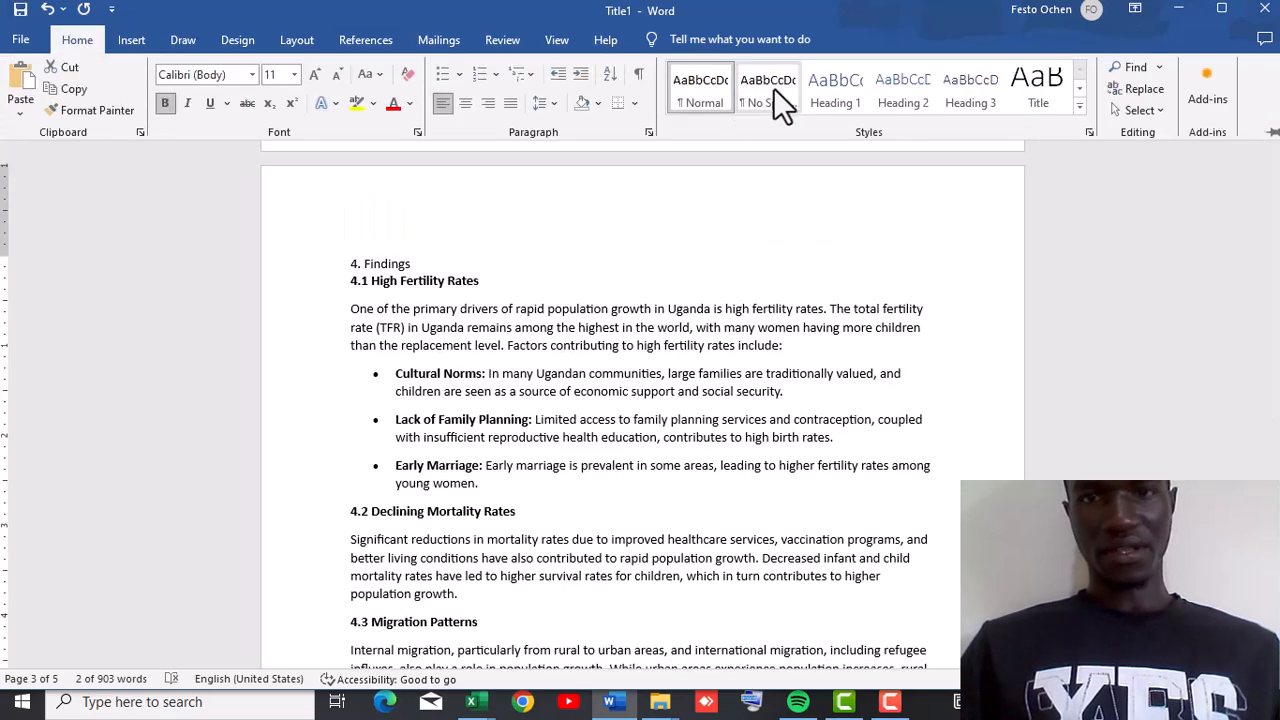
{"action": "left_click", "coordinate": [820, 98]}
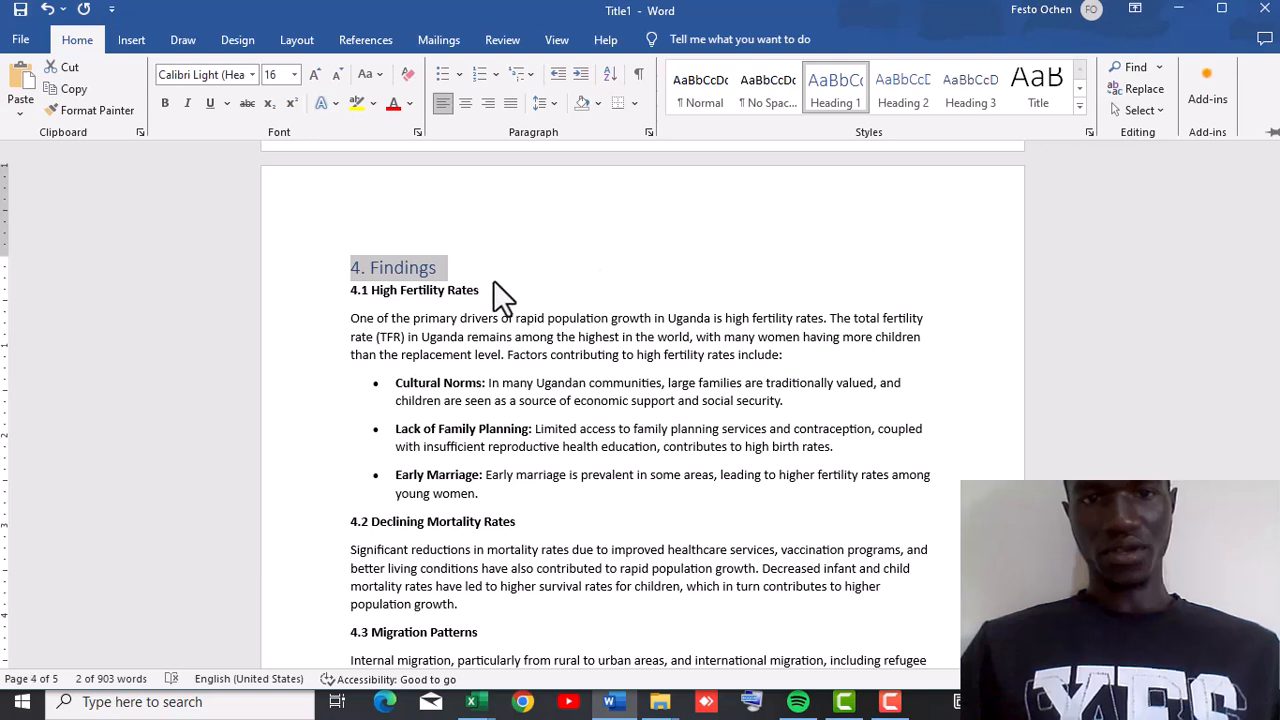
Apply the Heading 2 style to the "4.1 High Fertility Rates" subheading.
{"action": "left_click", "coordinate": [493, 281]}
{"action": "left_click_drag", "start_coordinate": [488, 291], "coordinate": [280, 254]}
{"action": "left_click_drag", "start_coordinate": [155, 150], "coordinate": [340, 296]}
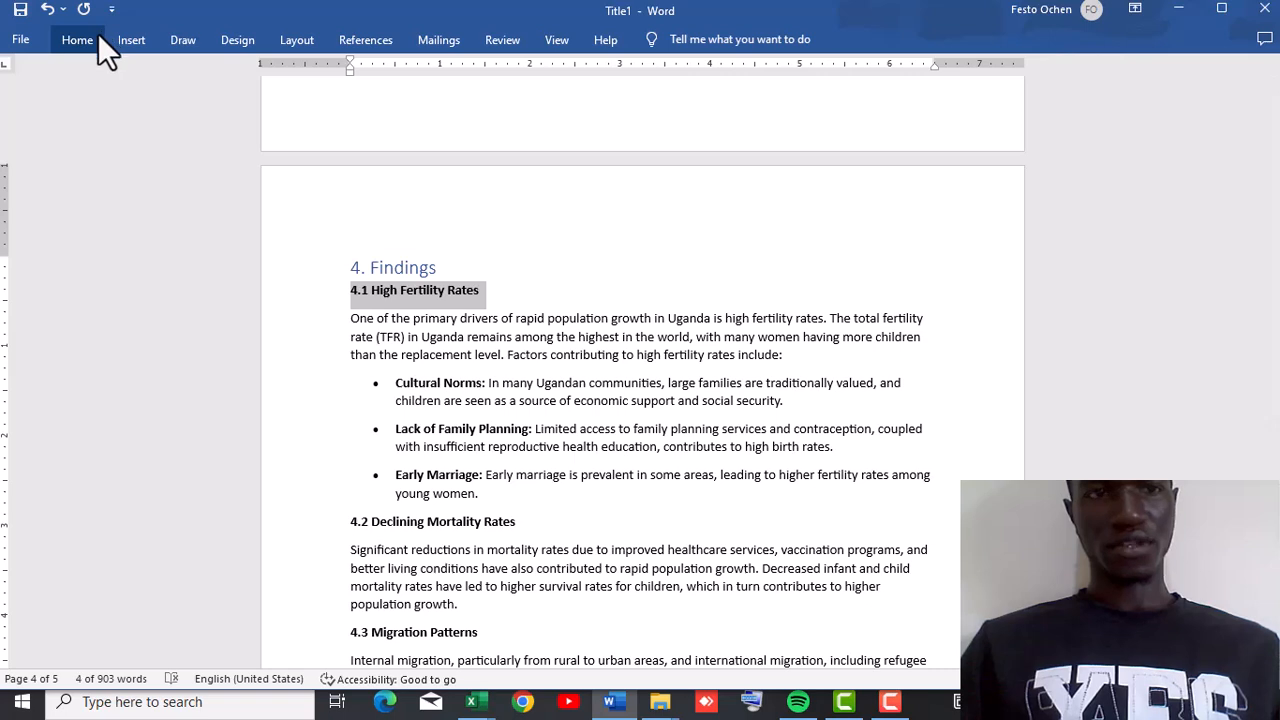
{"action": "left_click", "coordinate": [97, 34]}
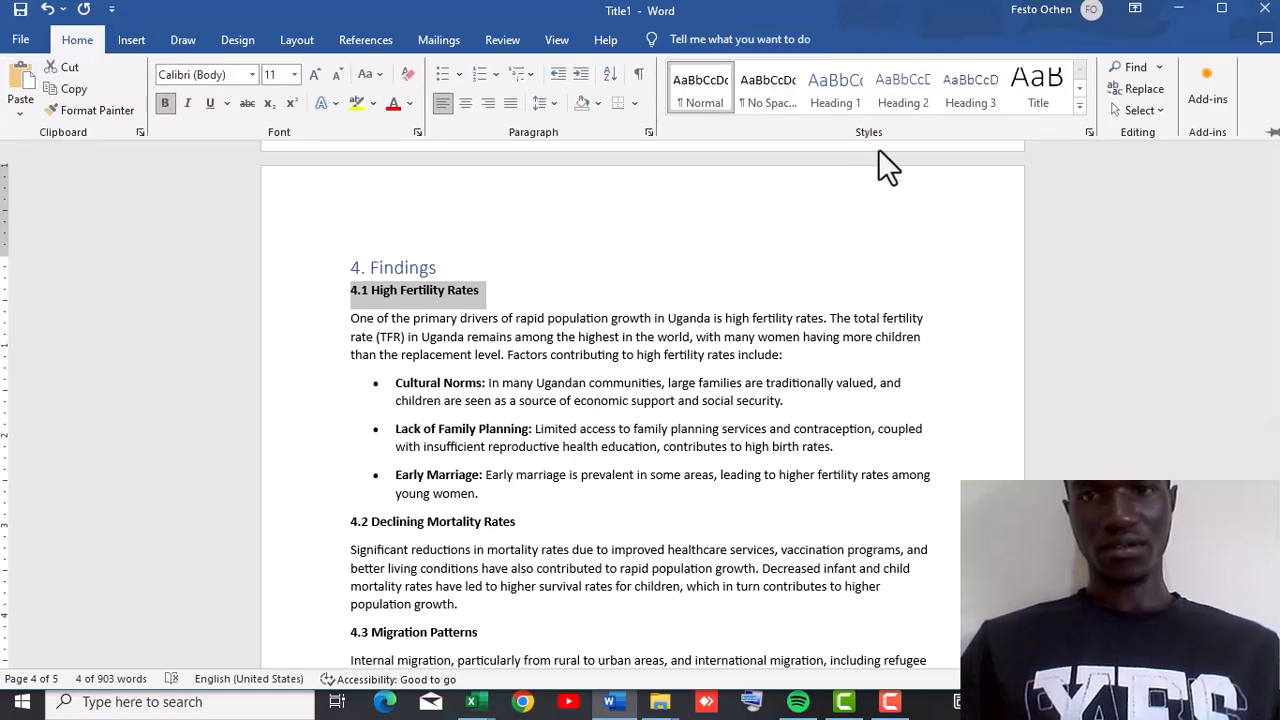
{"action": "left_click", "coordinate": [891, 102]}
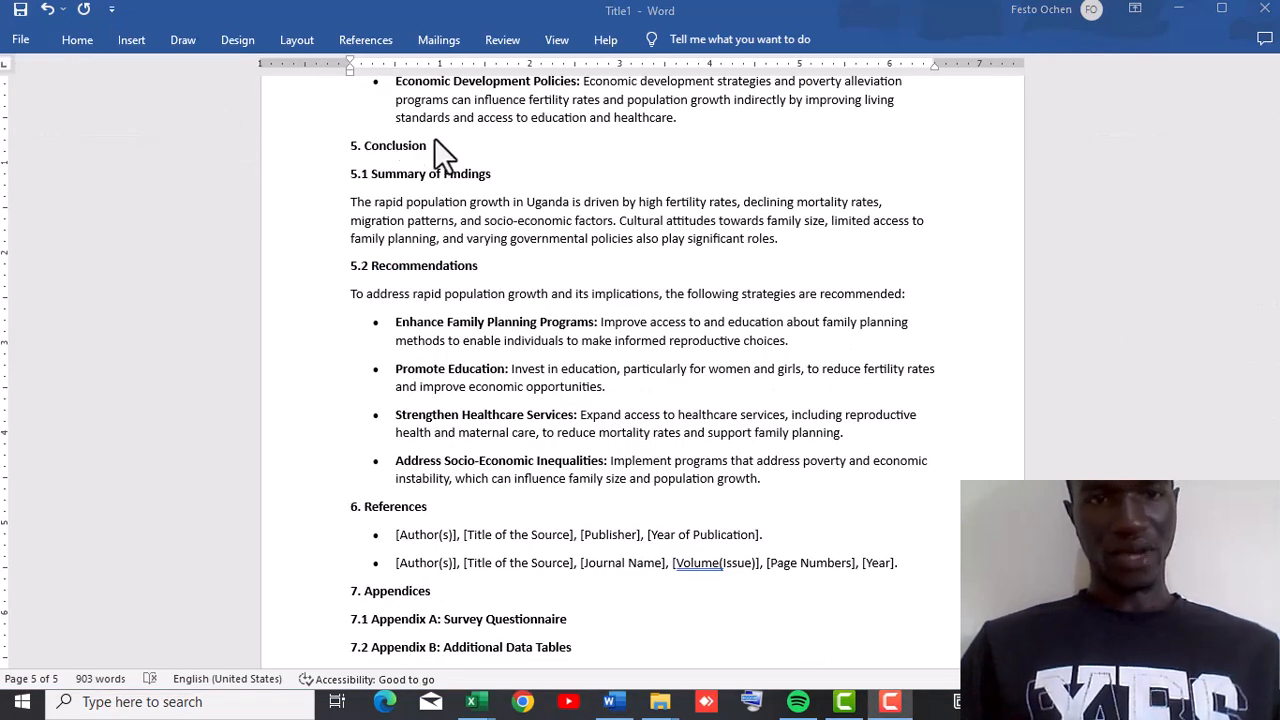
Apply the Heading 1 style to the "5. Conclusion" heading.
{"action": "left_click_drag", "start_coordinate": [434, 148], "coordinate": [348, 150]}
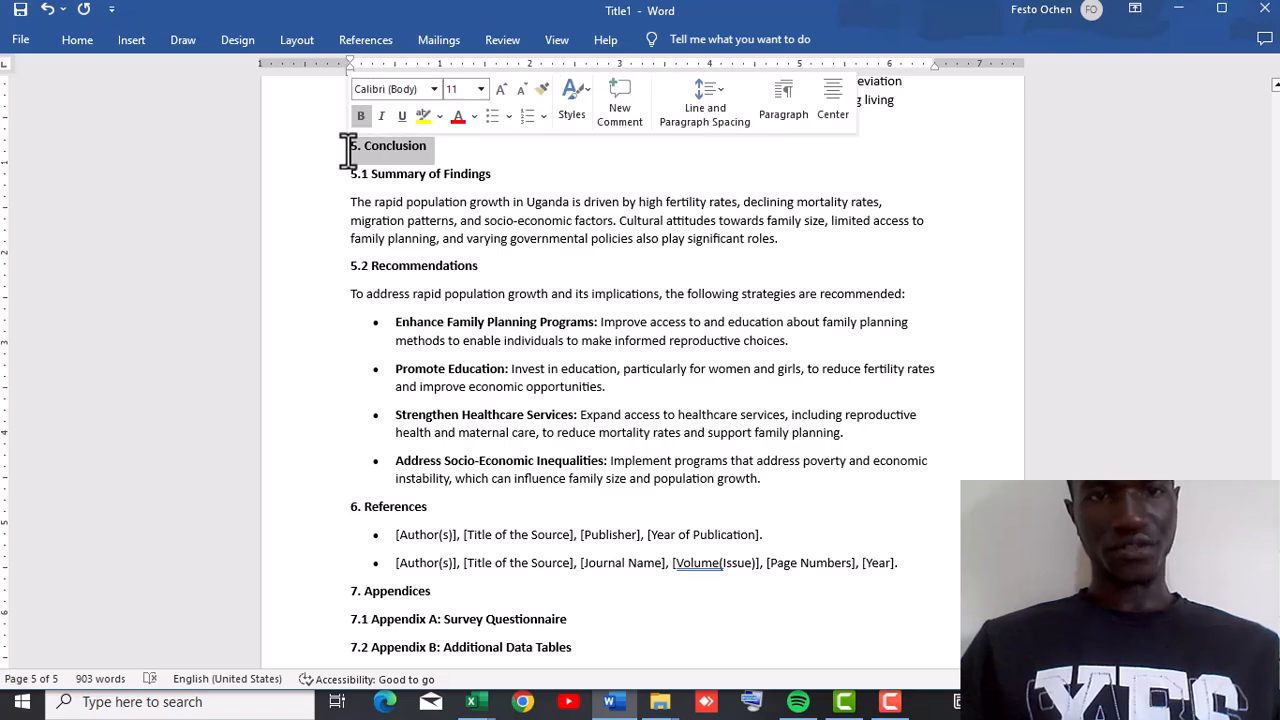
{"action": "scroll", "coordinate": [346, 147], "scroll_direction": "down", "scroll_amount": 2}
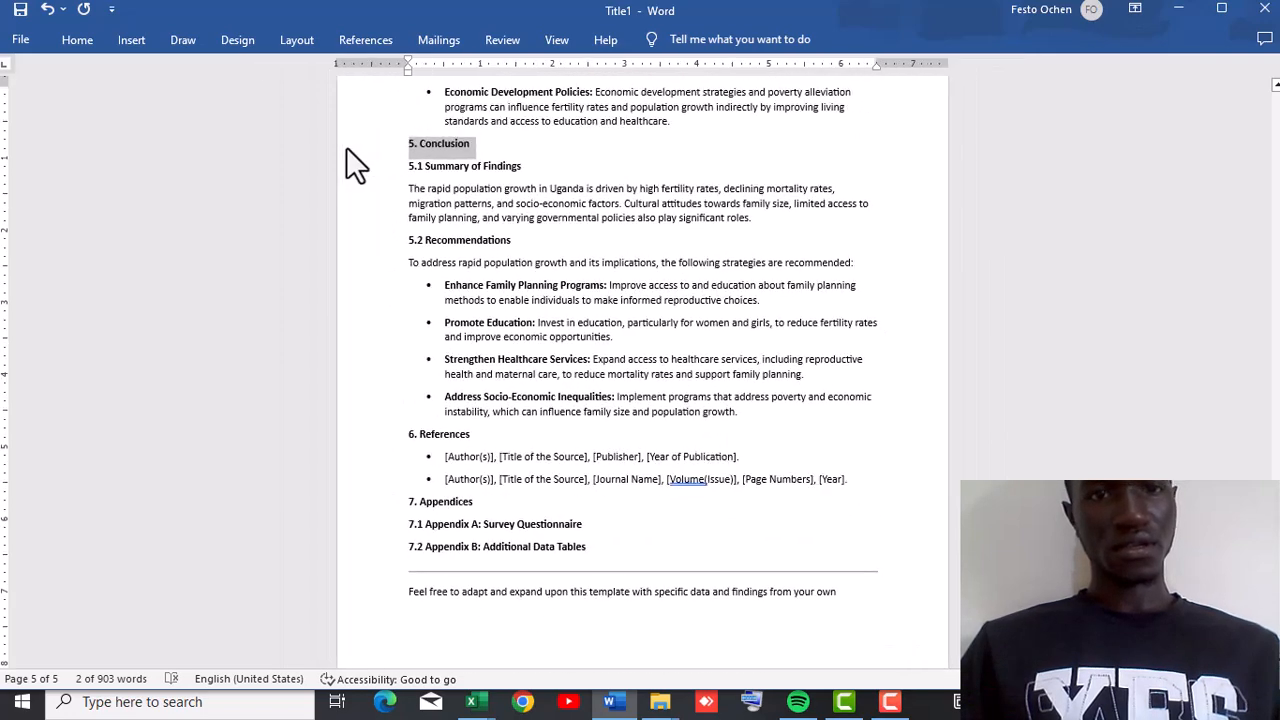
{"action": "left_click", "coordinate": [82, 39]}
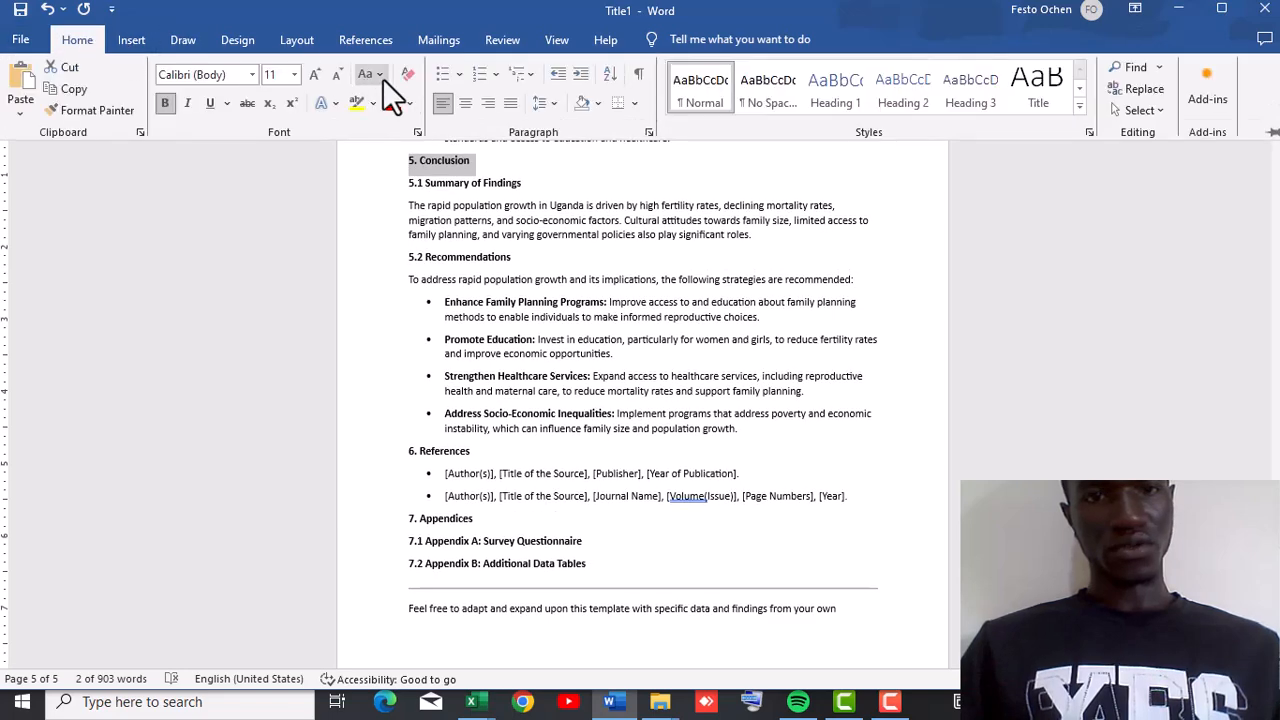
{"action": "left_click", "coordinate": [853, 92]}
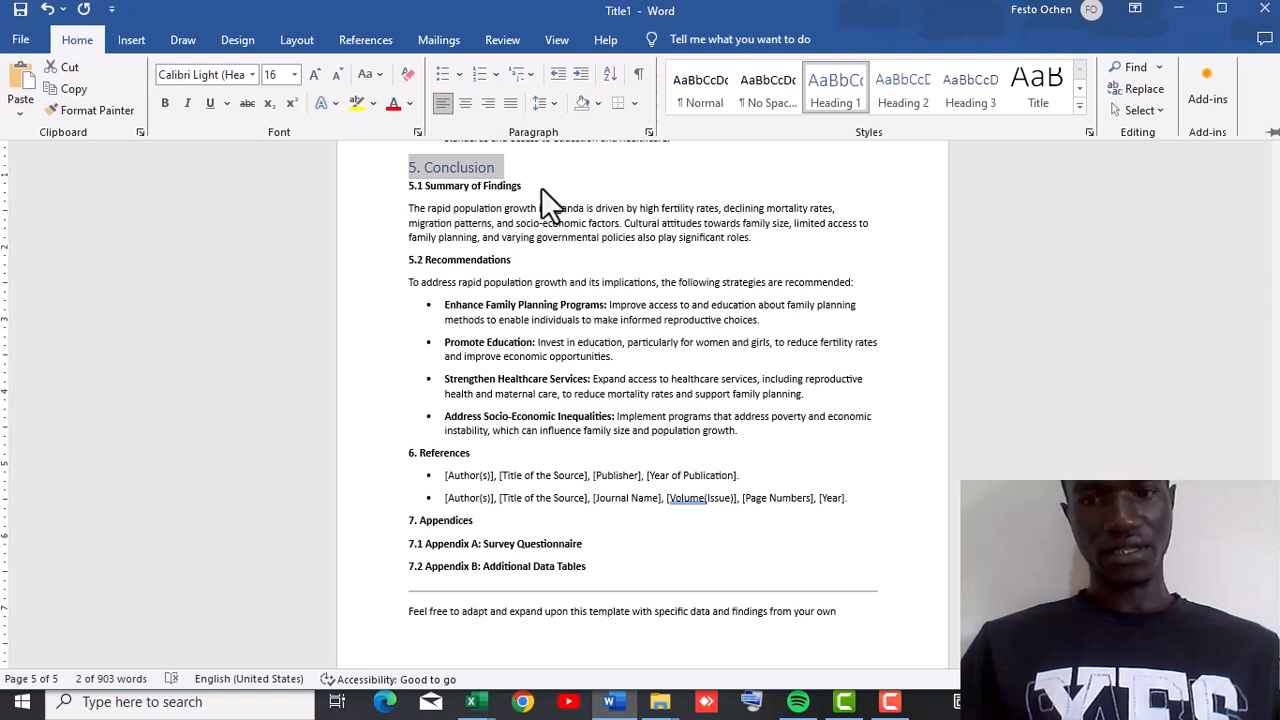
Apply the Heading 2 style to the "5.1 Summary of Findings" subheading.
{"action": "left_click_drag", "start_coordinate": [520, 190], "coordinate": [240, 188]}
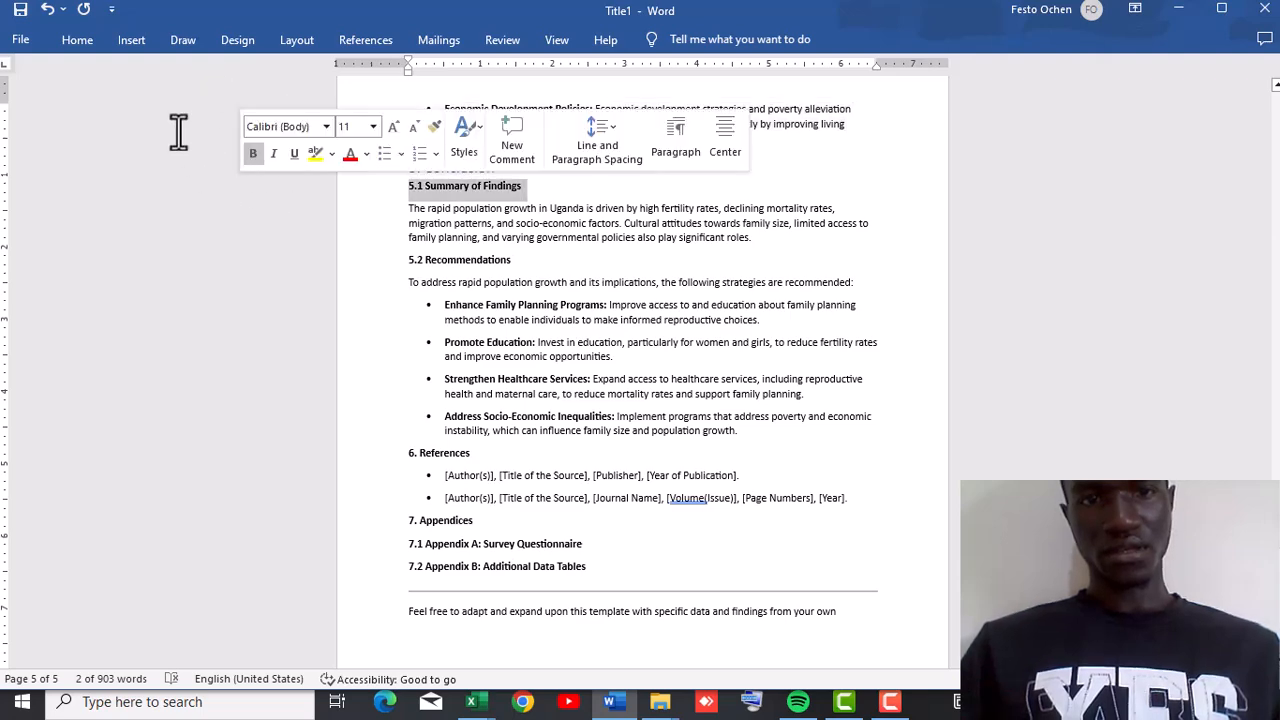
{"action": "left_click", "coordinate": [79, 42]}
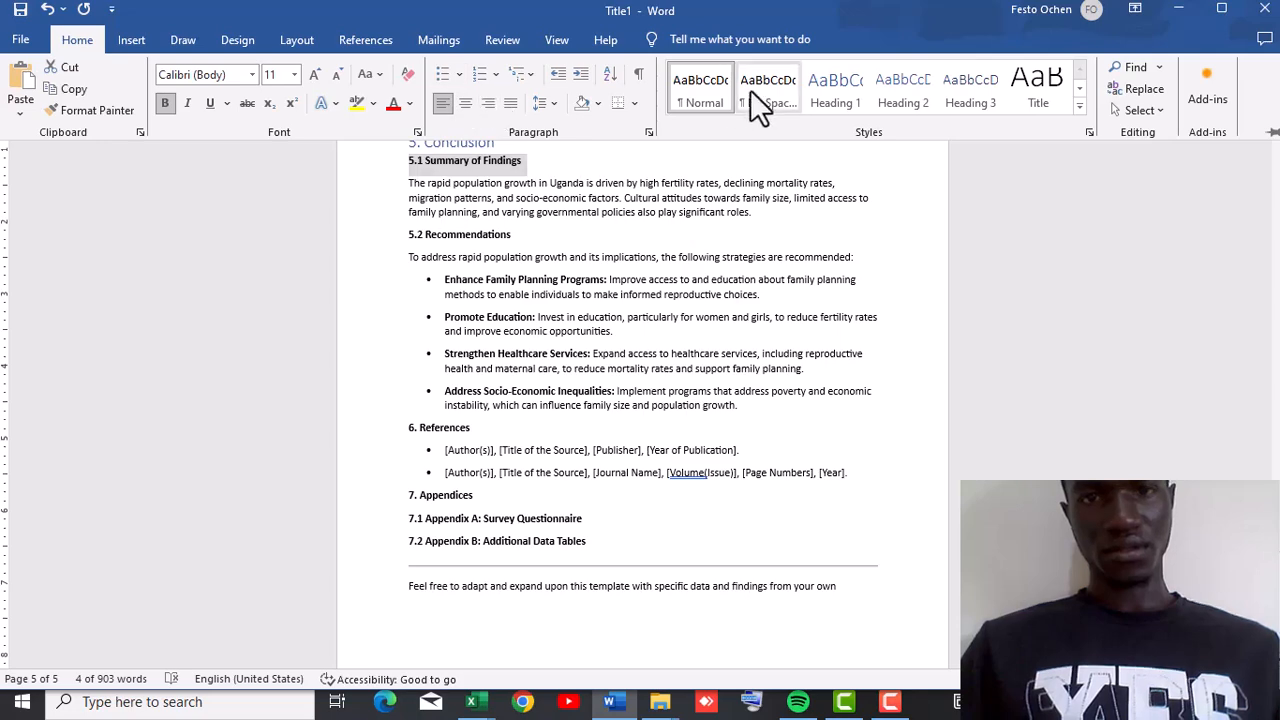
{"action": "left_click", "coordinate": [912, 92]}
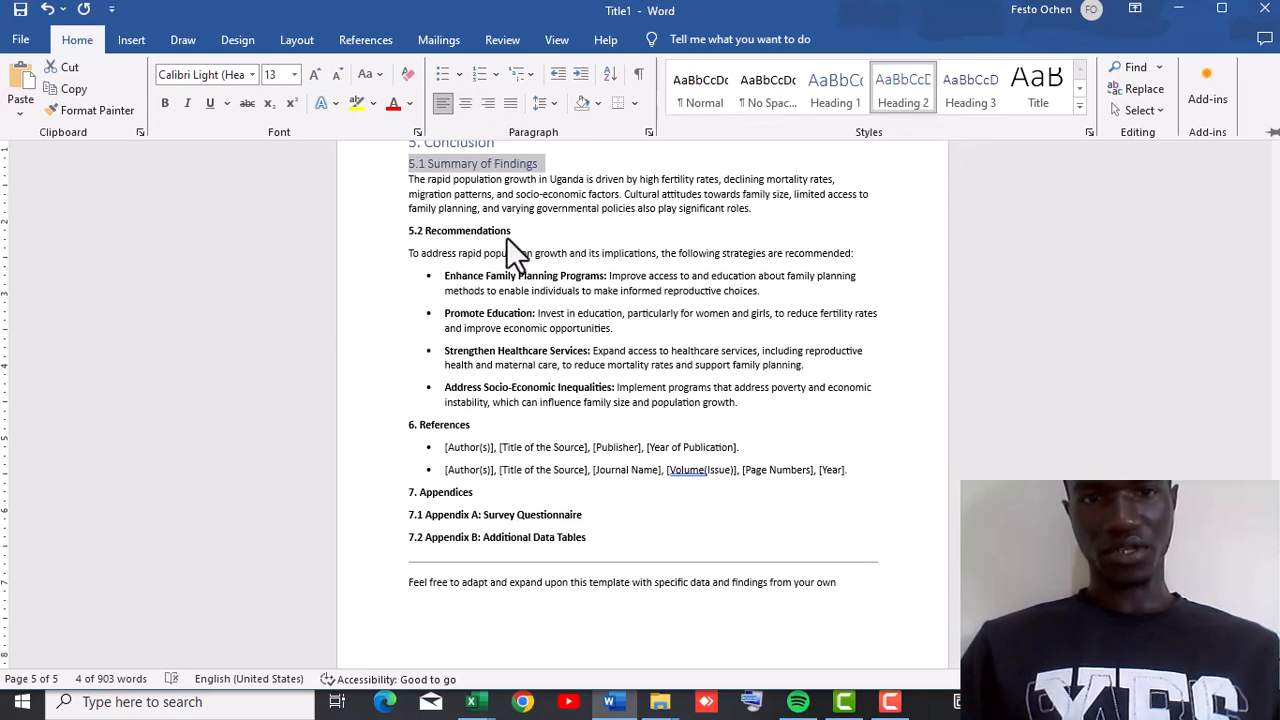
Apply the Heading 2 style to the "5.2 Recommendations" subheading.
{"action": "left_click_drag", "start_coordinate": [513, 231], "coordinate": [406, 236]}
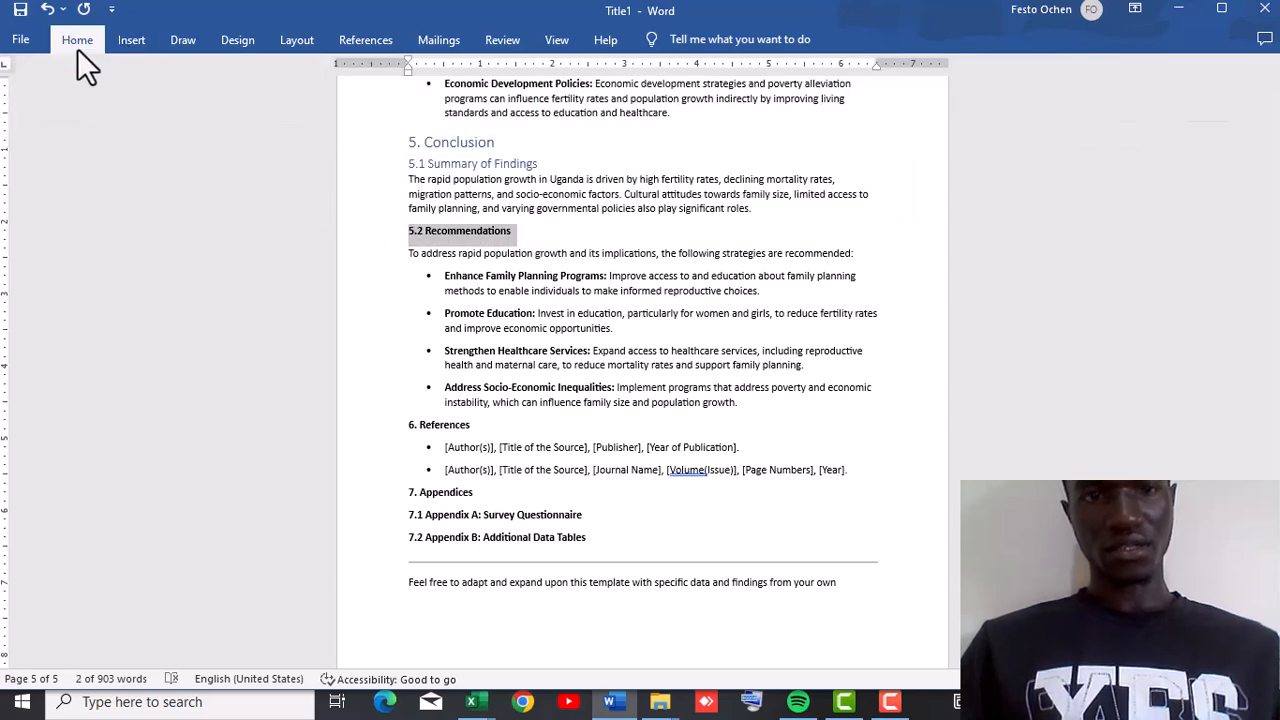
{"action": "left_click", "coordinate": [77, 45]}
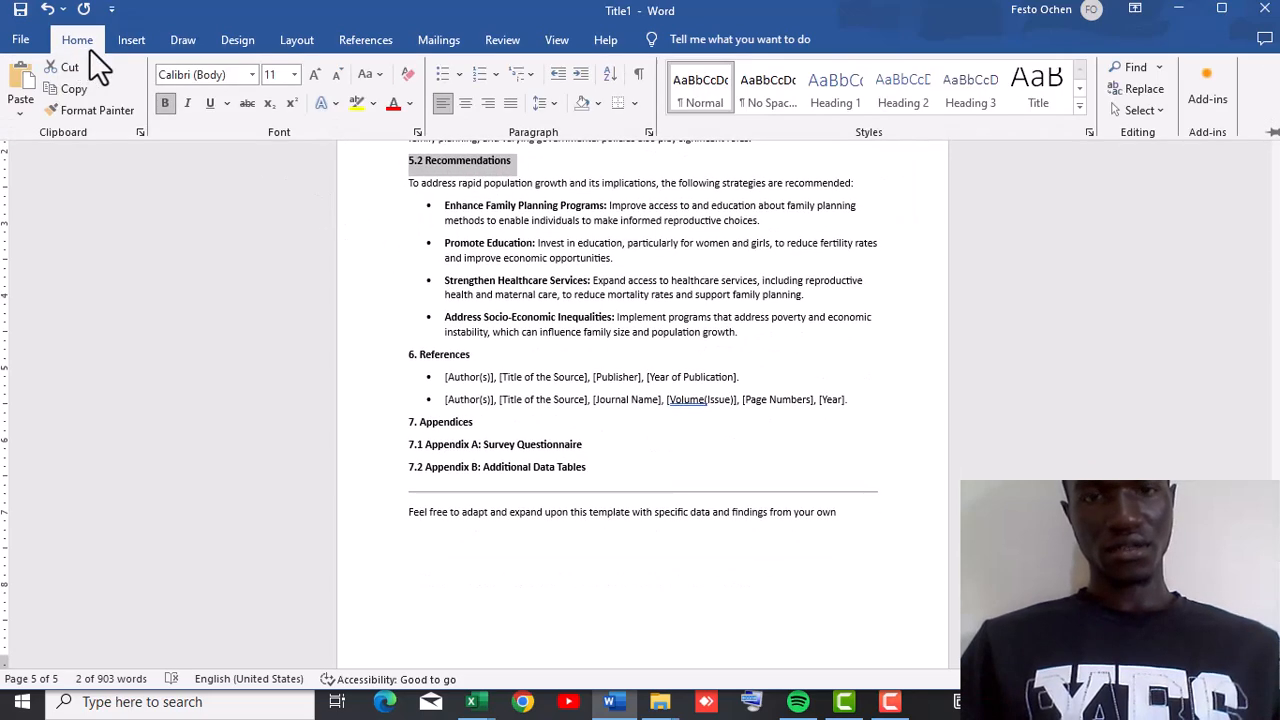
{"action": "left_click", "coordinate": [903, 94]}
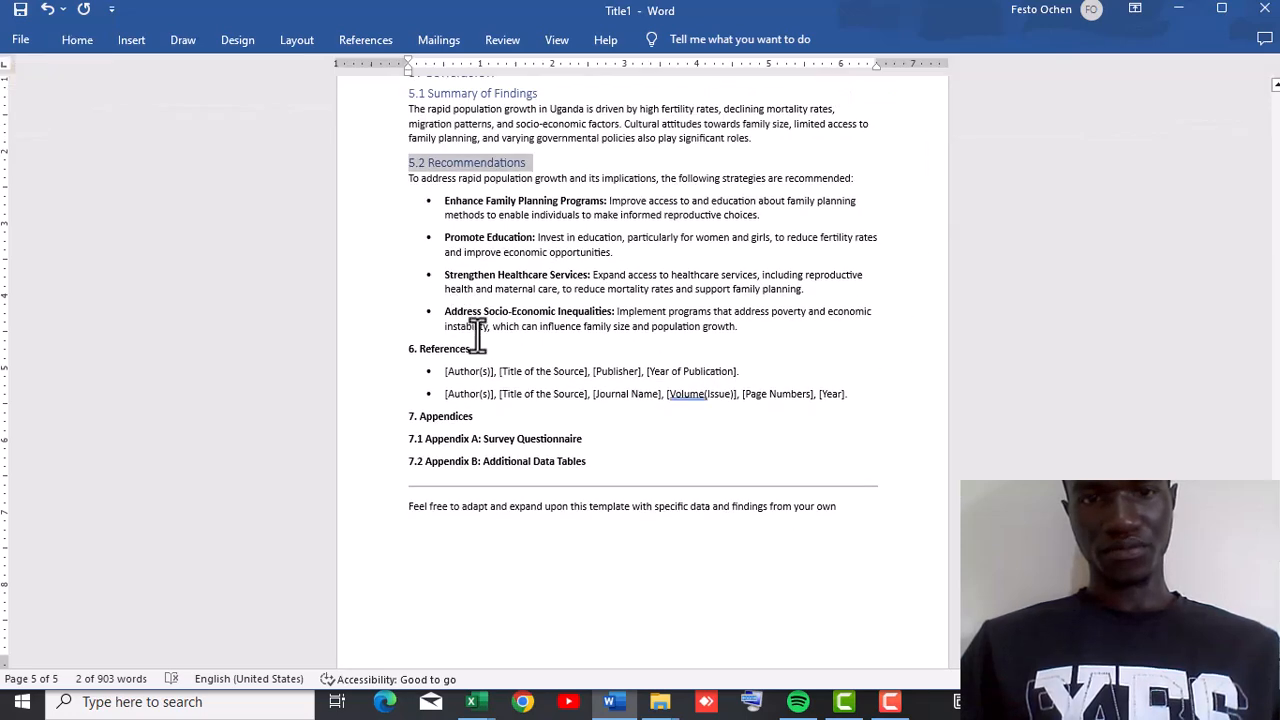
Apply the Heading 1 style to the "6. References" heading.
{"action": "left_click_drag", "start_coordinate": [472, 350], "coordinate": [394, 363]}
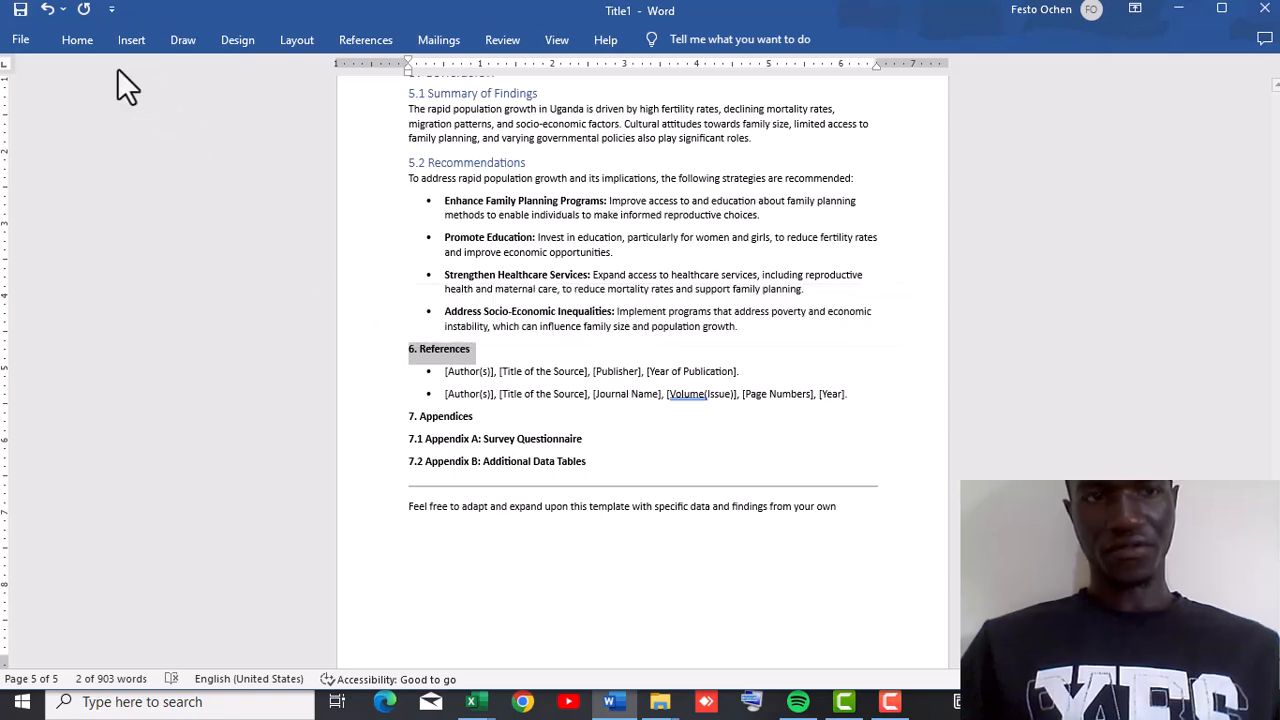
{"action": "left_click", "coordinate": [68, 52]}
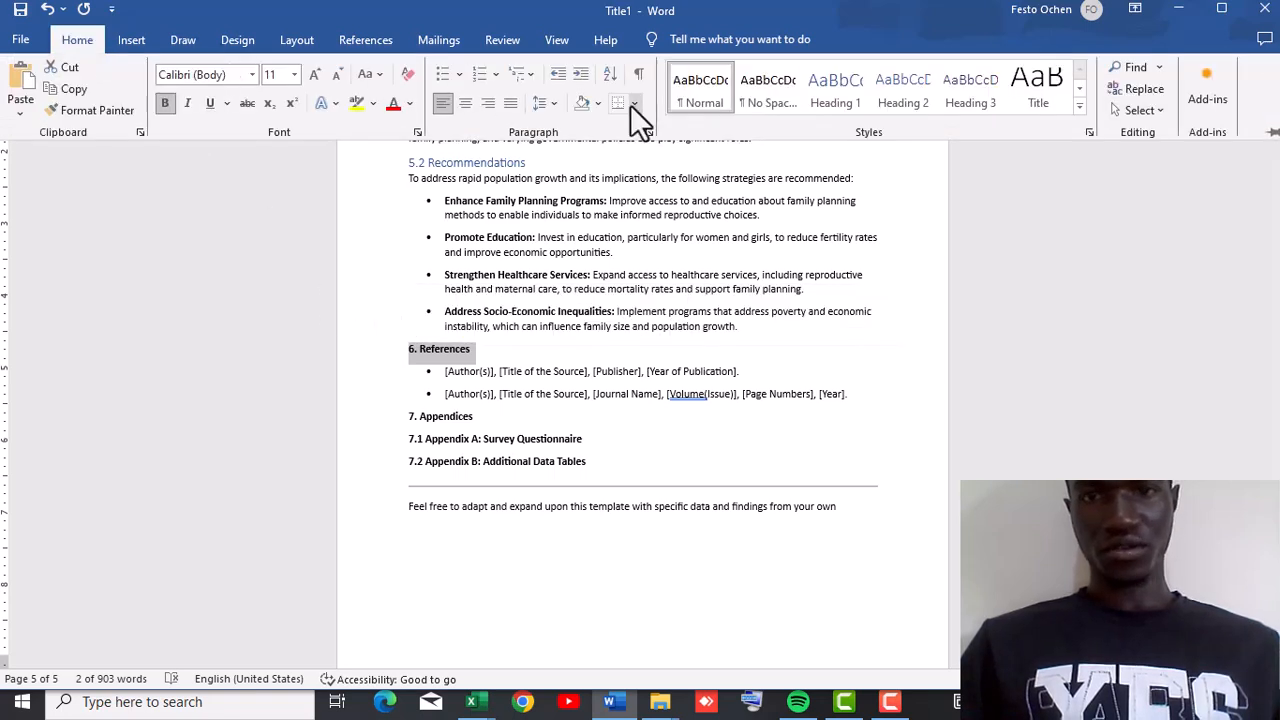
{"action": "left_click", "coordinate": [827, 90]}
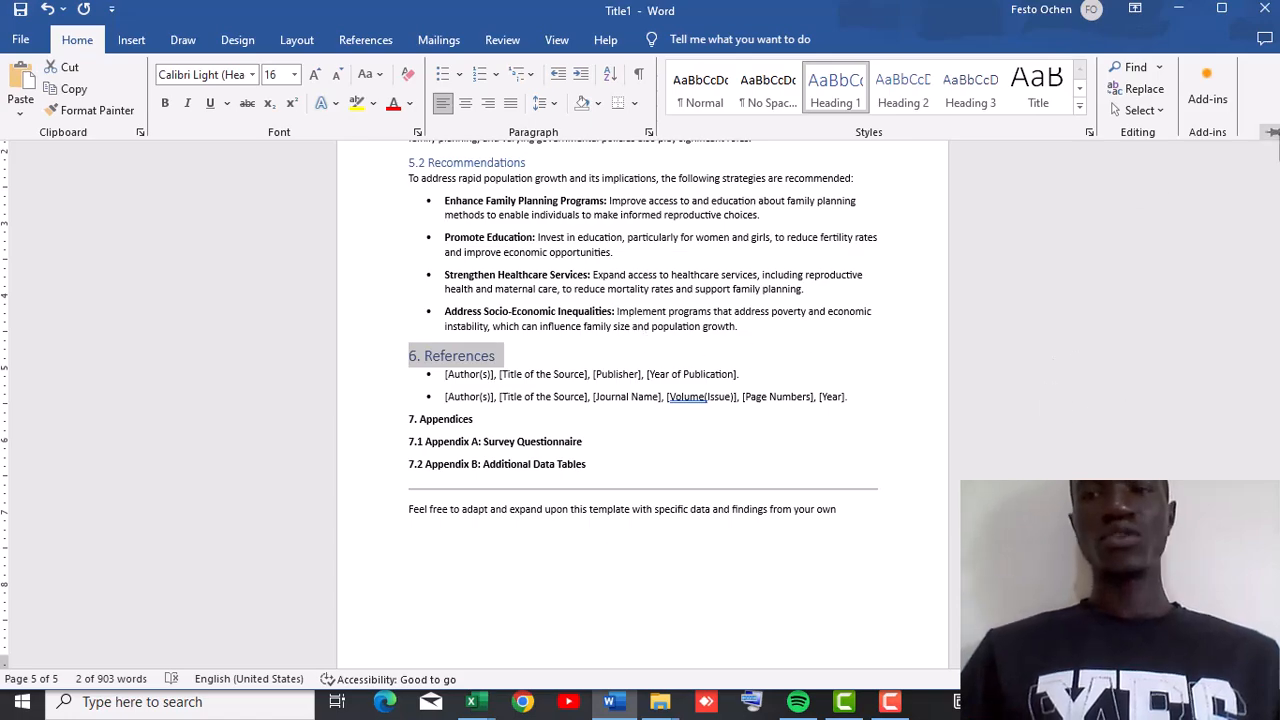
Insert an Automatic Table 1 table of contents at the Contents placeholder above the Introduction.
{"action": "scroll", "coordinate": [1277, 198], "scroll_direction": "up", "scroll_amount": 15}
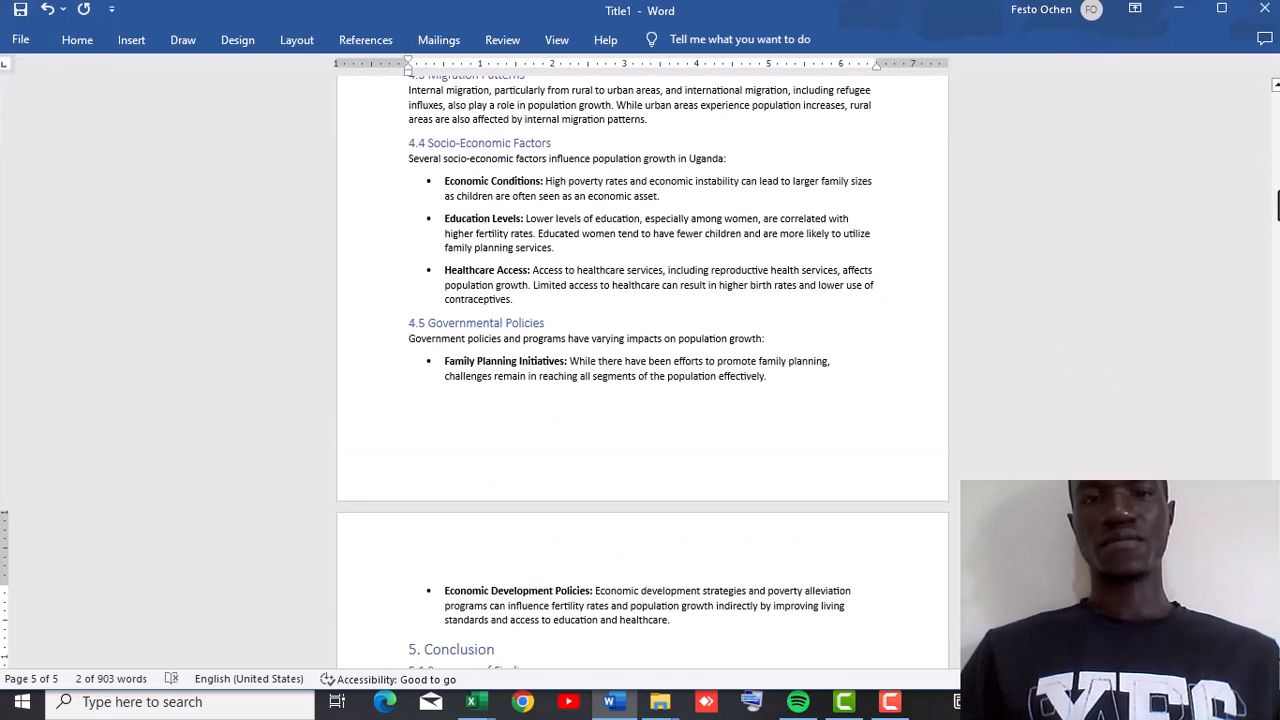
{"action": "scroll", "coordinate": [1278, 205], "scroll_direction": "up", "scroll_amount": 20}
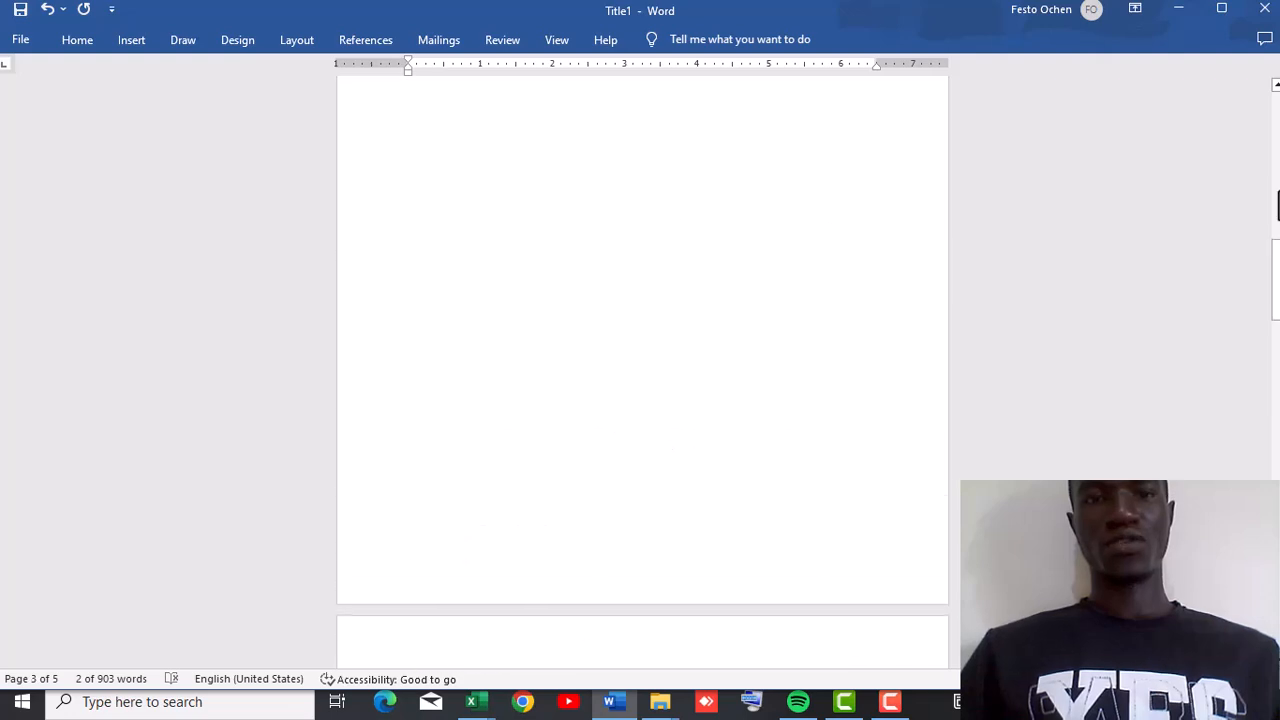
{"action": "left_click_drag", "start_coordinate": [1277, 253], "coordinate": [1276, 315]}
{"action": "left_click", "coordinate": [552, 297]}
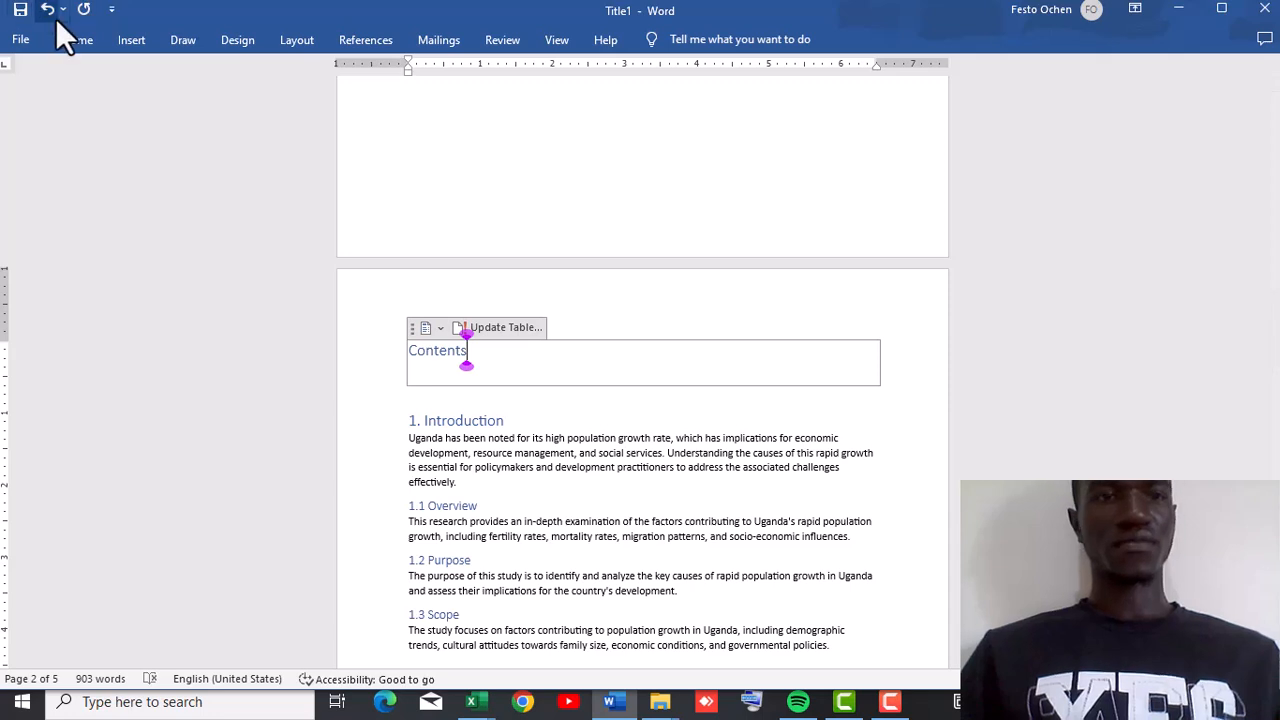
{"action": "left_click", "coordinate": [69, 38]}
{"action": "left_click", "coordinate": [137, 40]}
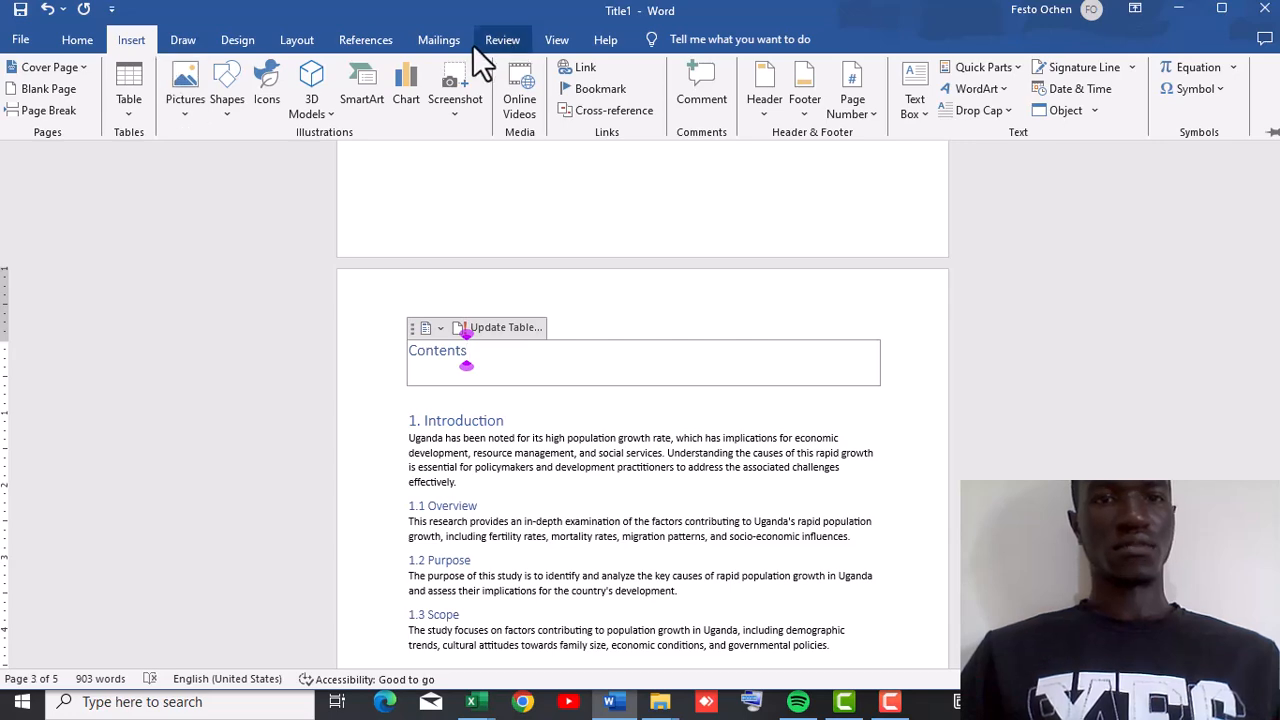
{"action": "left_click", "coordinate": [366, 40]}
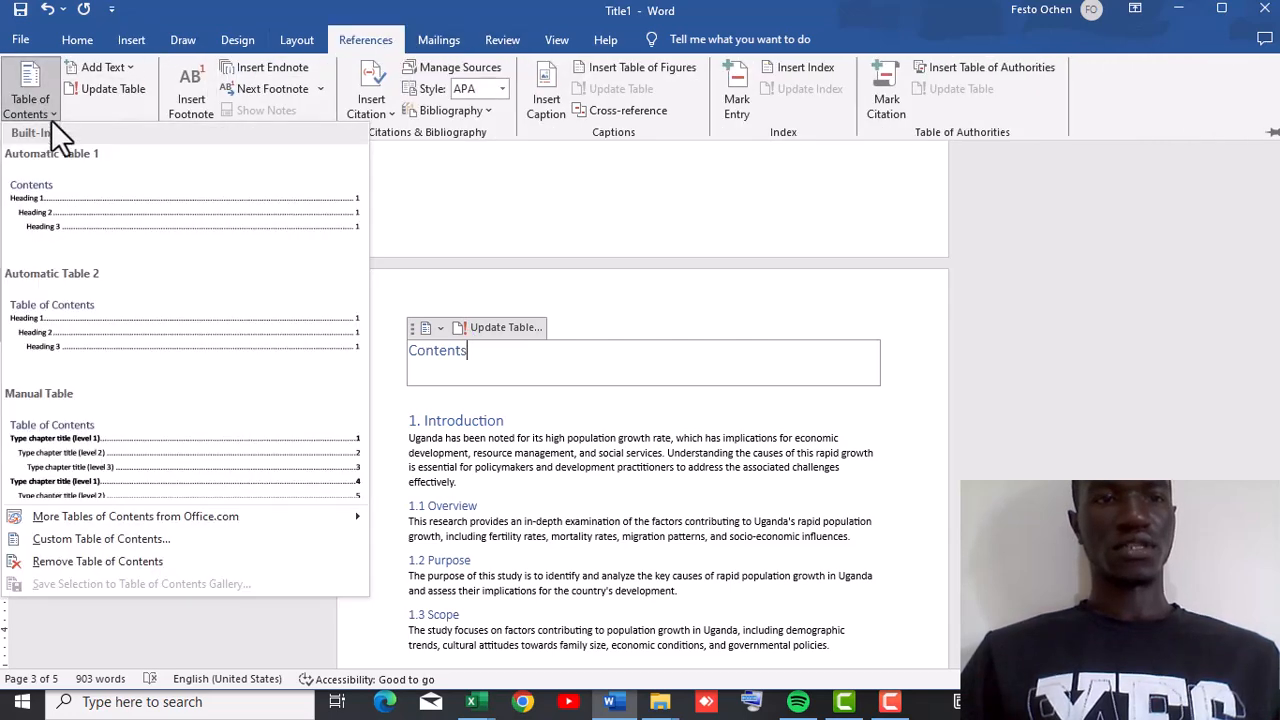
{"action": "left_click", "coordinate": [58, 212]}
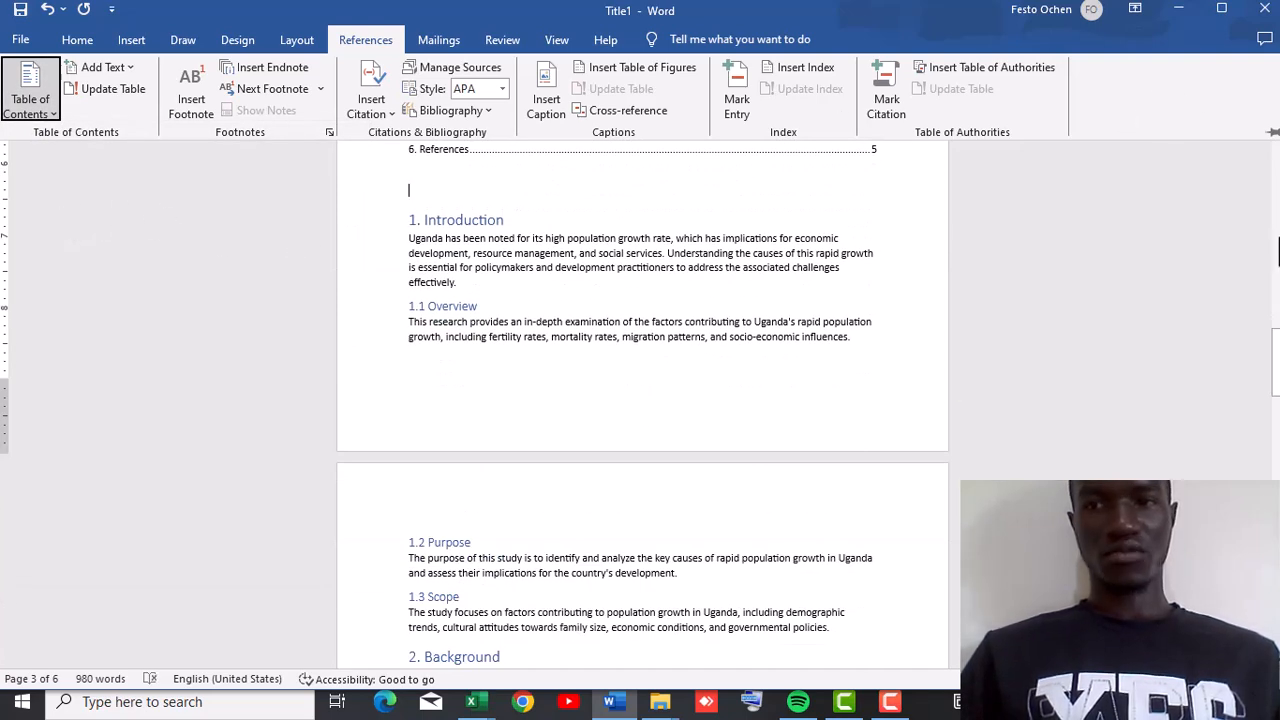
Scroll through the document to review the generated table of contents.
{"action": "left_click", "coordinate": [1278, 250]}
{"action": "left_click", "coordinate": [1278, 242]}
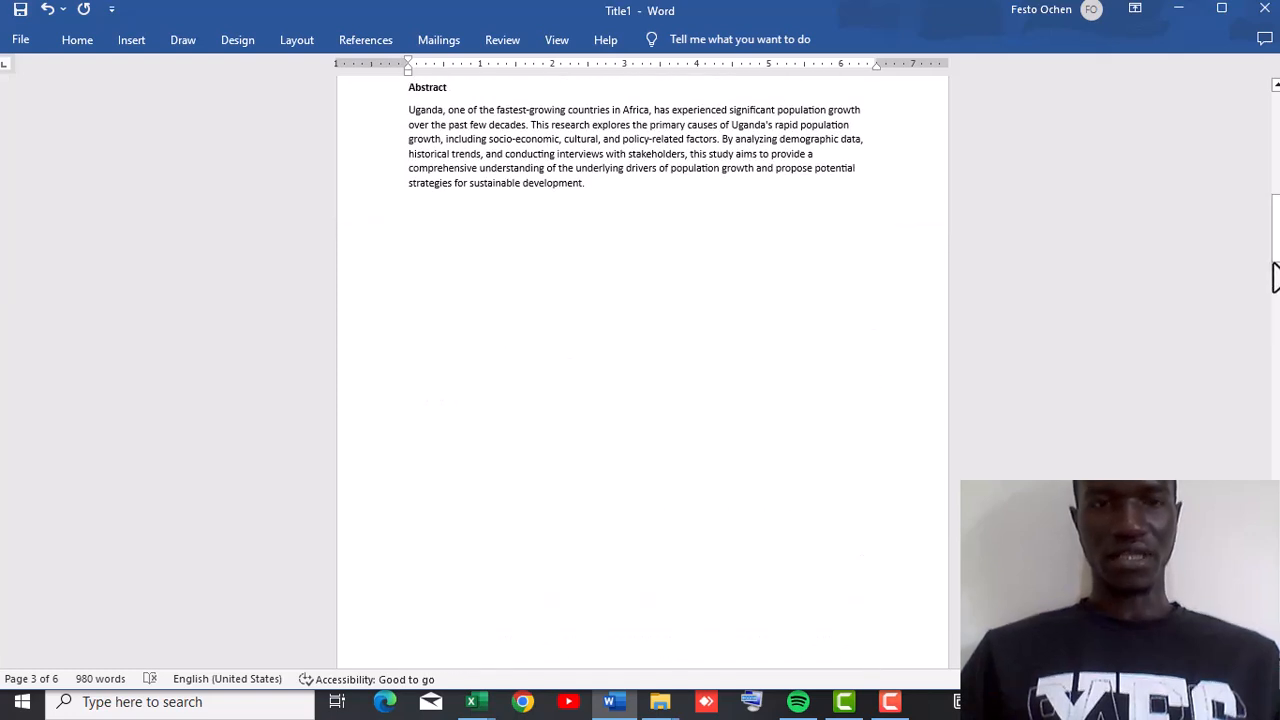
{"action": "left_click", "coordinate": [1278, 375]}
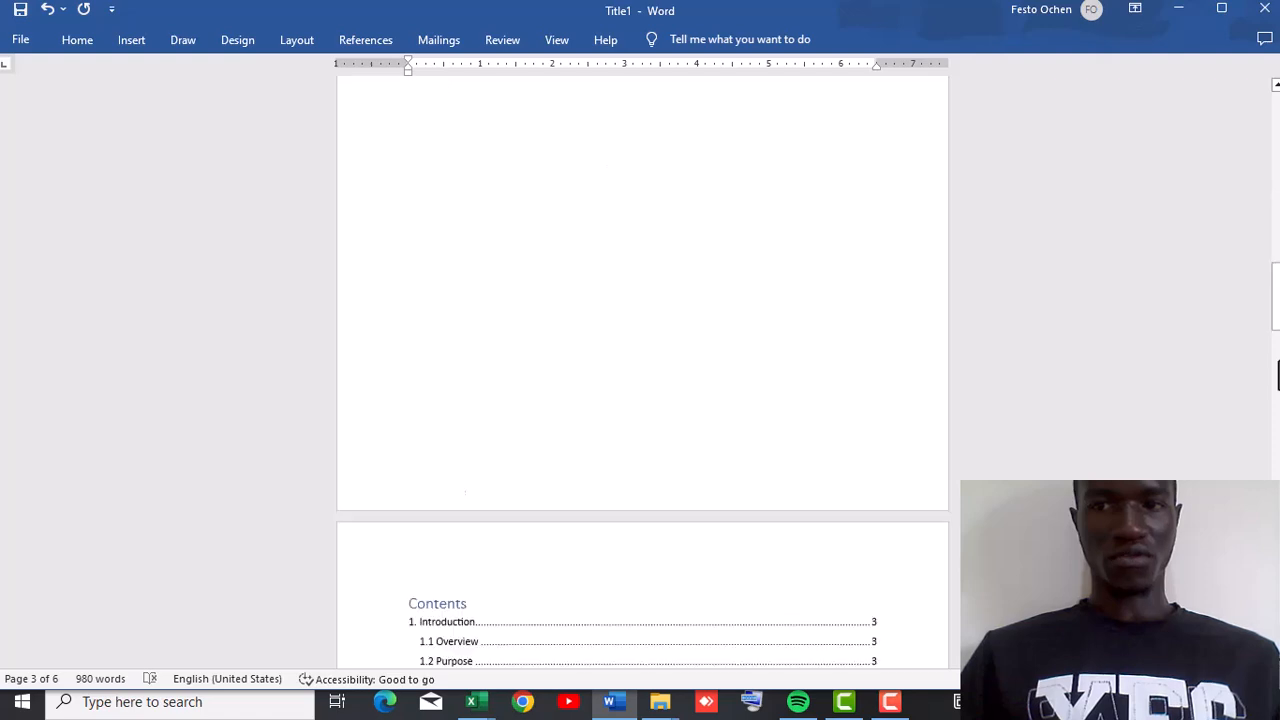
{"action": "left_click", "coordinate": [1278, 375]}
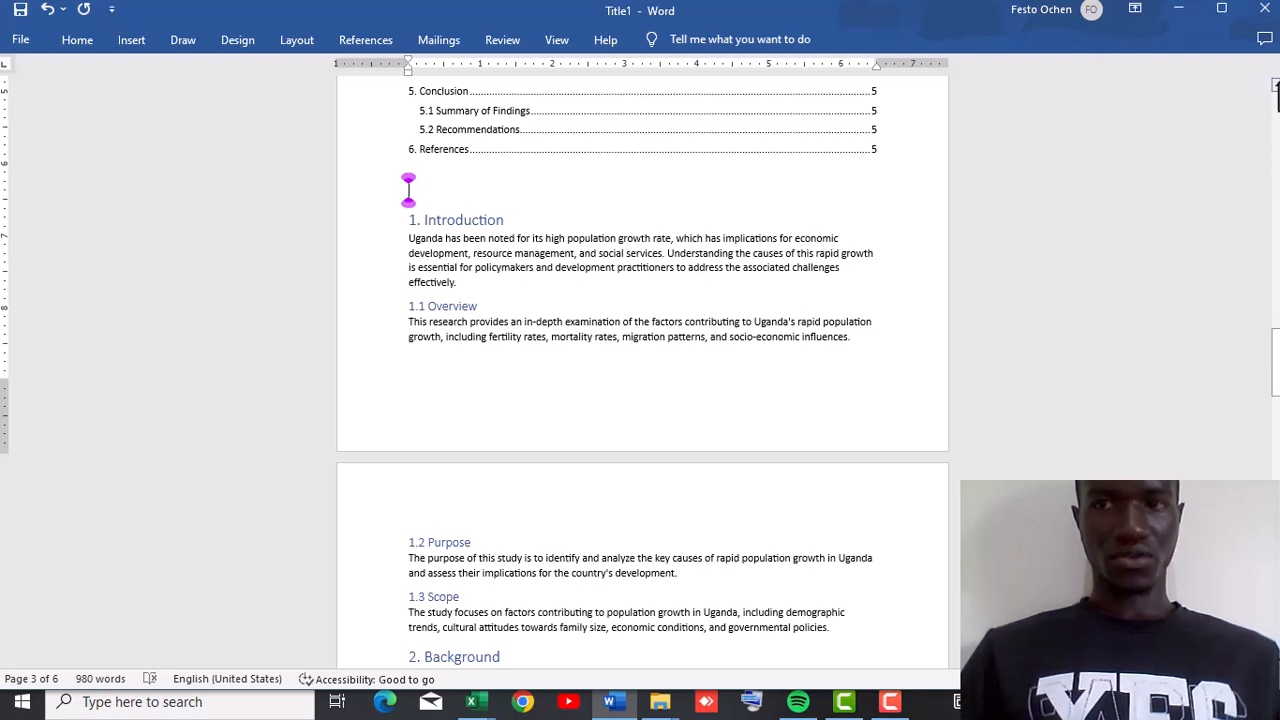
{"action": "left_click", "coordinate": [1277, 86]}
{"action": "left_click", "coordinate": [1277, 86]}
{"action": "left_click", "coordinate": [1277, 86]}
{"action": "left_click", "coordinate": [1277, 86]}
{"action": "left_click", "coordinate": [1277, 86]}
{"action": "left_click", "coordinate": [1277, 86]}
{"action": "left_click", "coordinate": [1277, 86]}
{"action": "left_click", "coordinate": [1277, 86]}
{"action": "left_click", "coordinate": [1276, 86]}
{"action": "left_click", "coordinate": [1276, 86]}
{"action": "left_click", "coordinate": [1276, 86]}
{"action": "left_click", "coordinate": [1276, 86]}
{"action": "left_click", "coordinate": [1276, 86]}
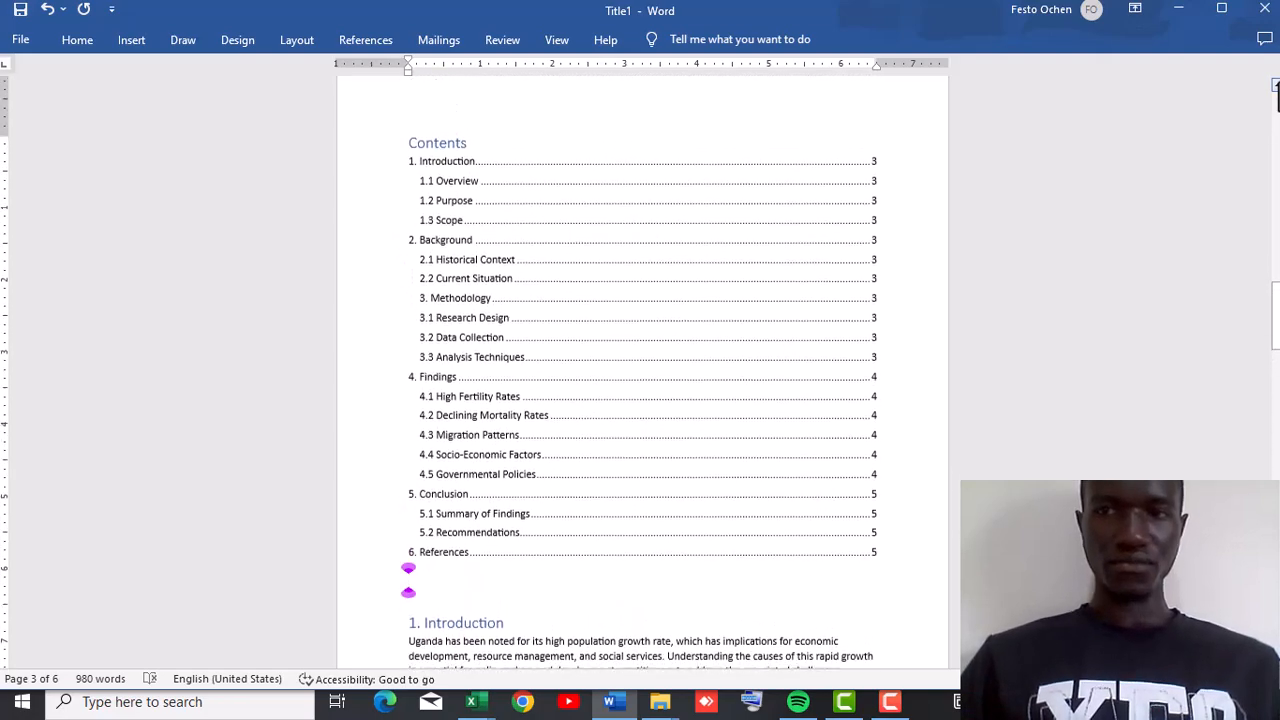
{"action": "left_click", "coordinate": [1220, 140]}
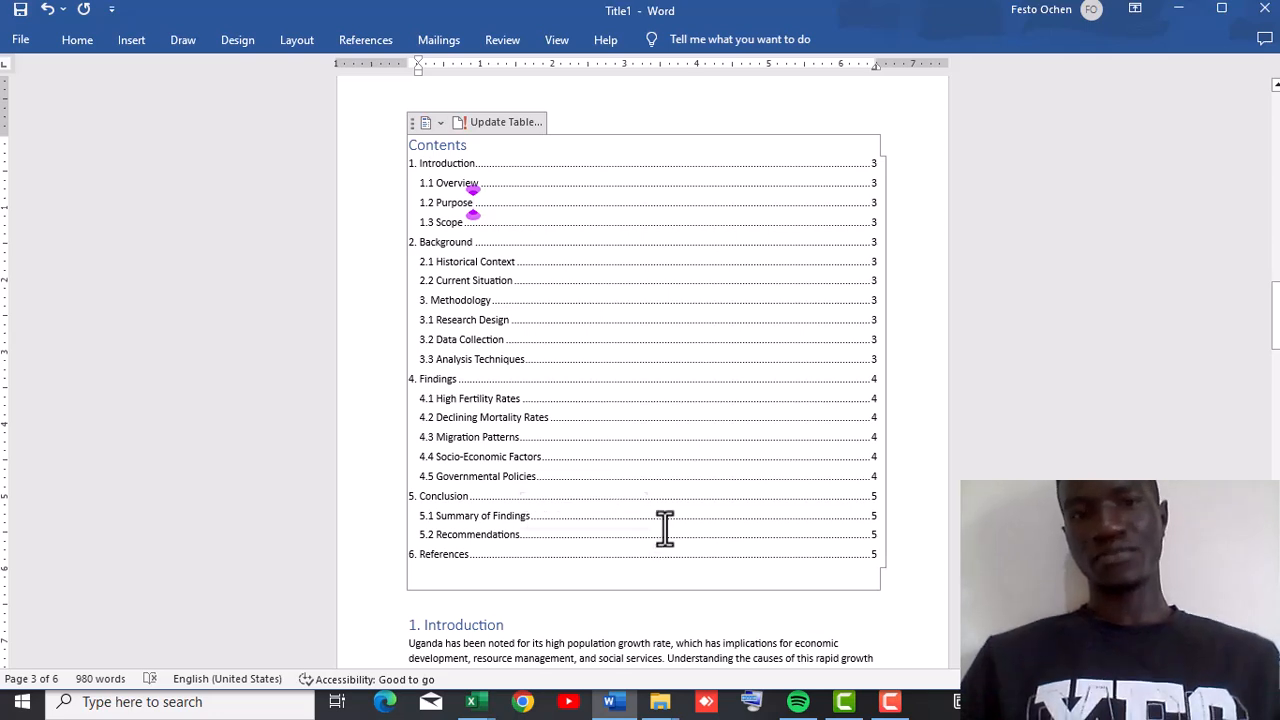
Follow the "1. Introduction" link in the table of contents to its heading.
{"action": "left_click", "coordinate": [474, 165]}
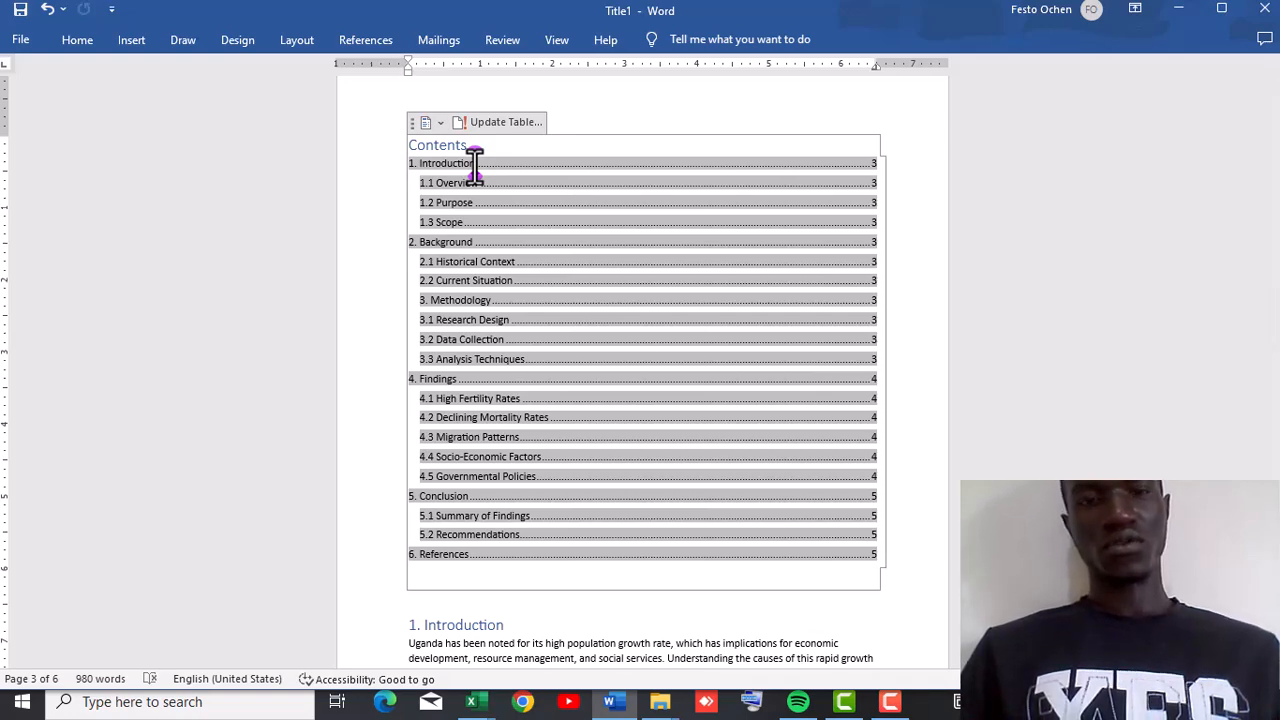
{"action": "left_click", "coordinate": [474, 163], "text": "ctrl"}
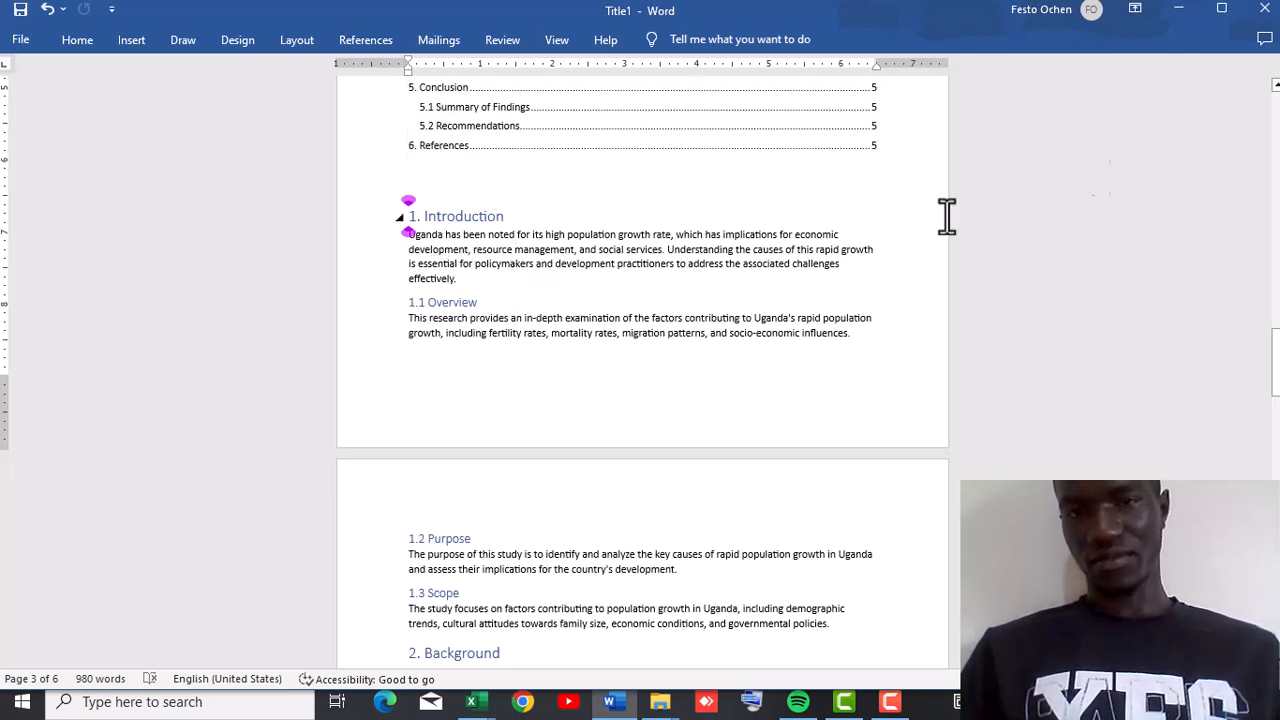
Scroll back to the table of contents and follow the "2.2 Current Situation" link.
{"action": "scroll", "coordinate": [1275, 85], "scroll_direction": "up", "scroll_amount": 3}
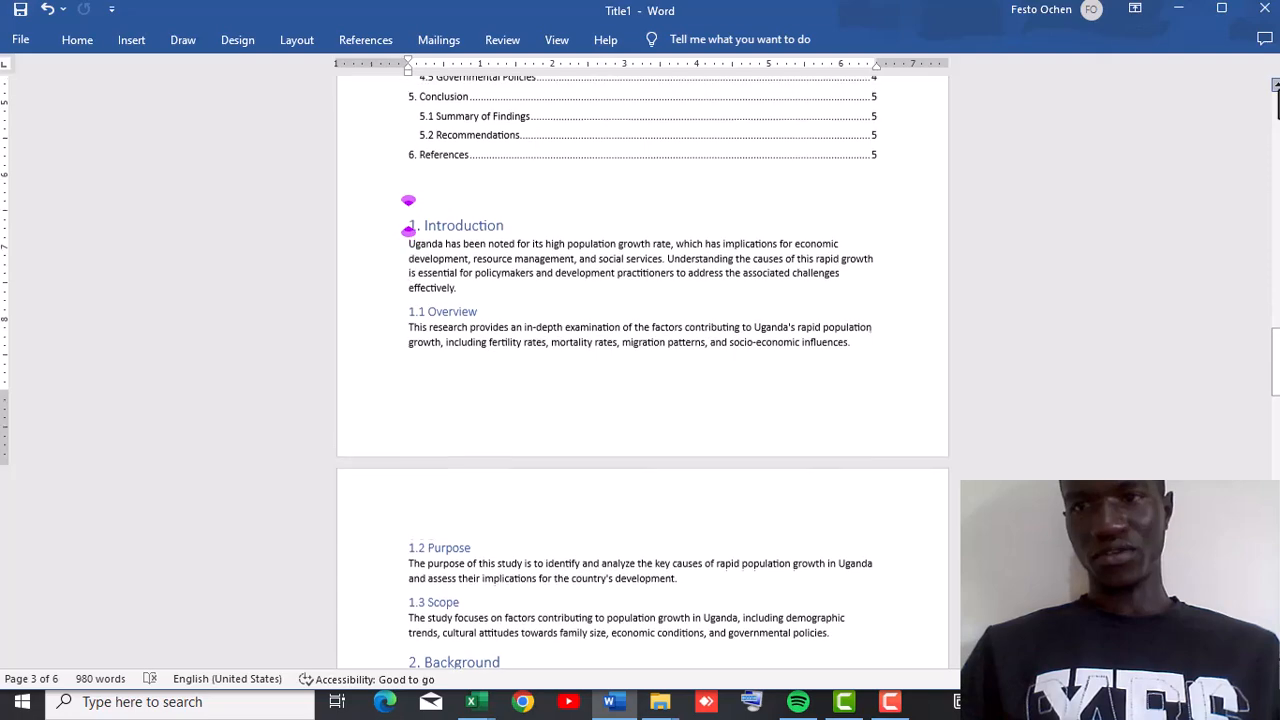
{"action": "scroll", "coordinate": [1276, 88], "scroll_direction": "up", "scroll_amount": 4}
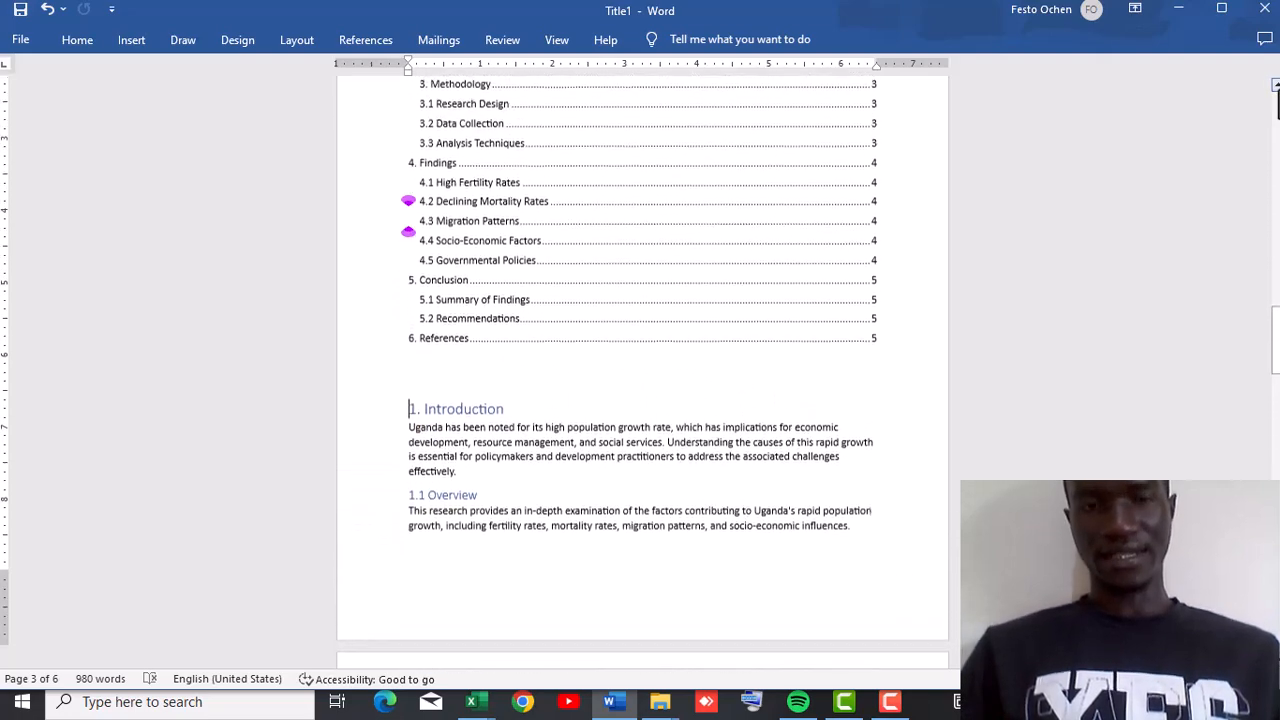
{"action": "scroll", "coordinate": [1276, 88], "scroll_direction": "up", "scroll_amount": 2}
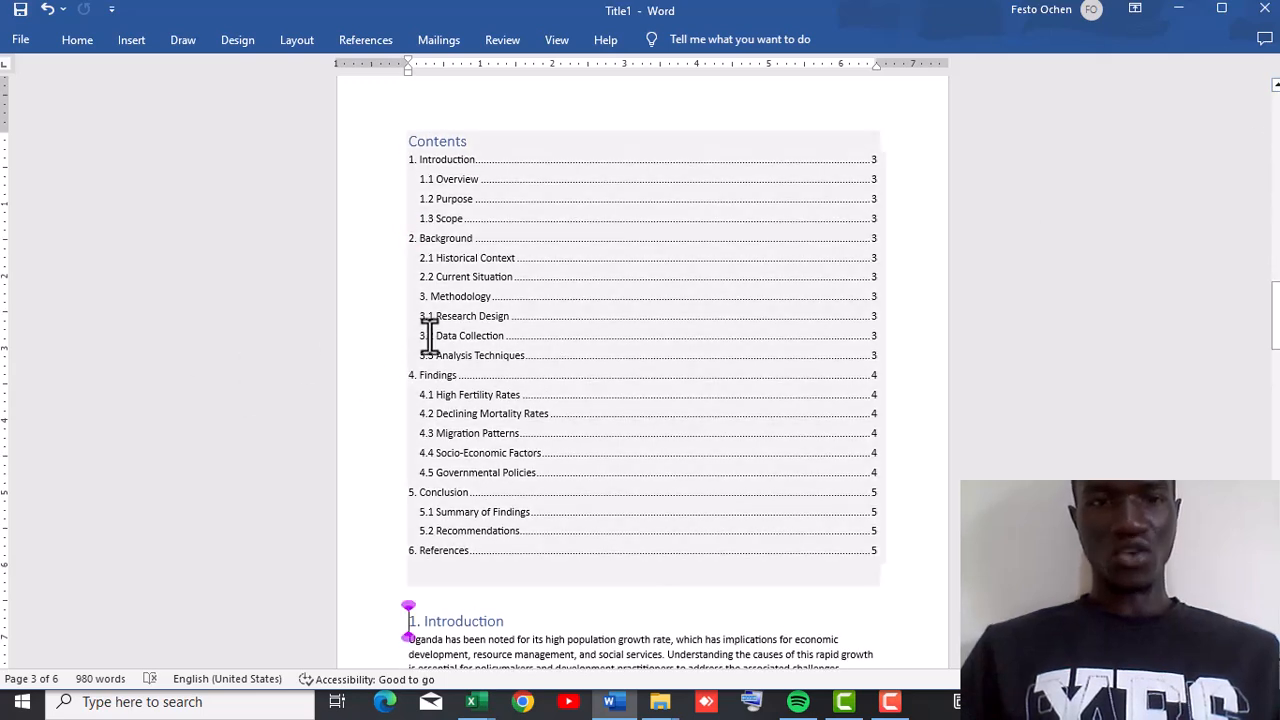
{"action": "left_click", "coordinate": [521, 286]}
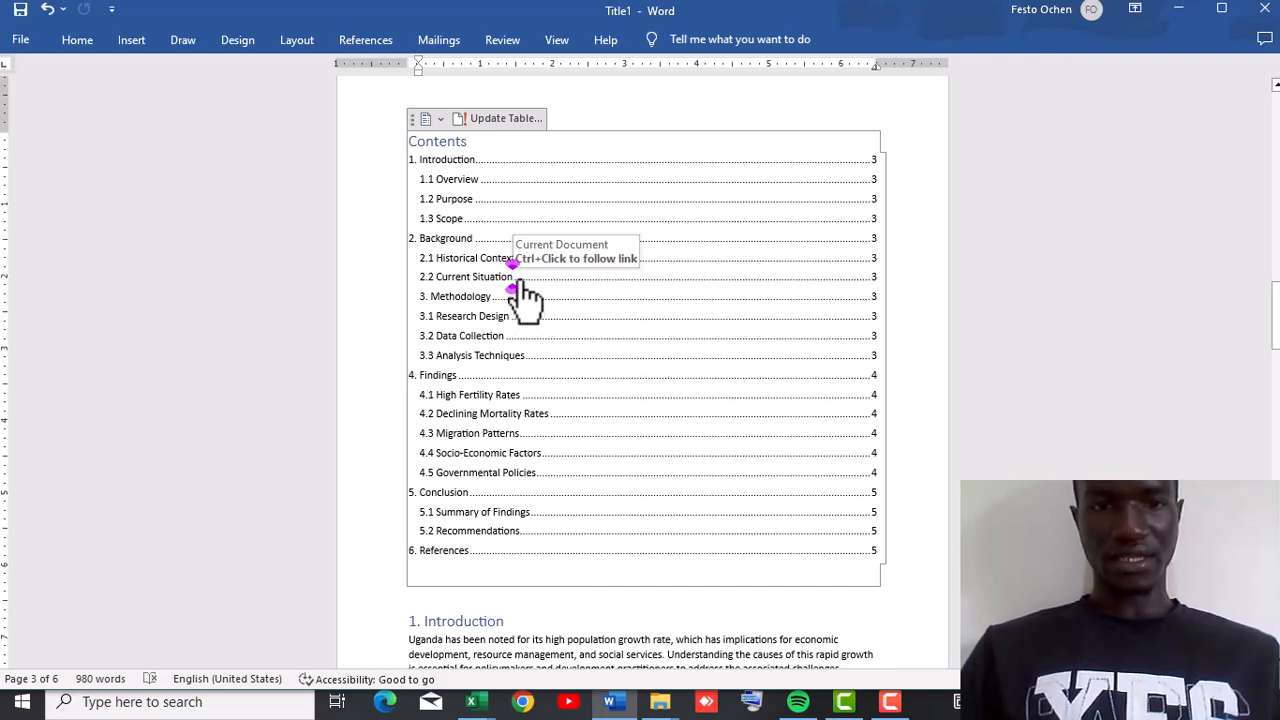
{"action": "left_click", "coordinate": [518, 280], "text": "ctrl"}
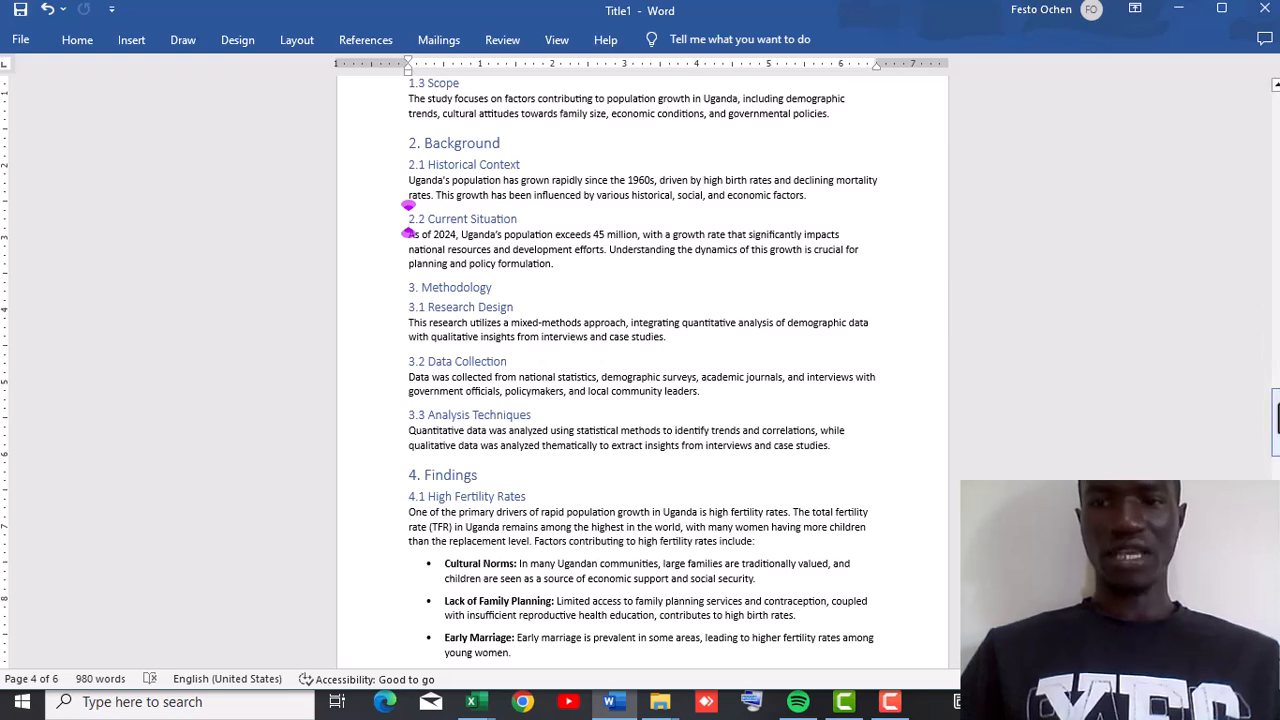
Return to the table of contents and highlight its entries from 4.1 through References.
{"action": "mouse_move", "coordinate": [1276, 420]}
{"action": "left_mouse_down"}
{"action": "mouse_move", "coordinate": [1276, 135]}
{"action": "mouse_move", "coordinate": [1277, 345]}
{"action": "mouse_move", "coordinate": [1276, 310]}
{"action": "left_mouse_up"}
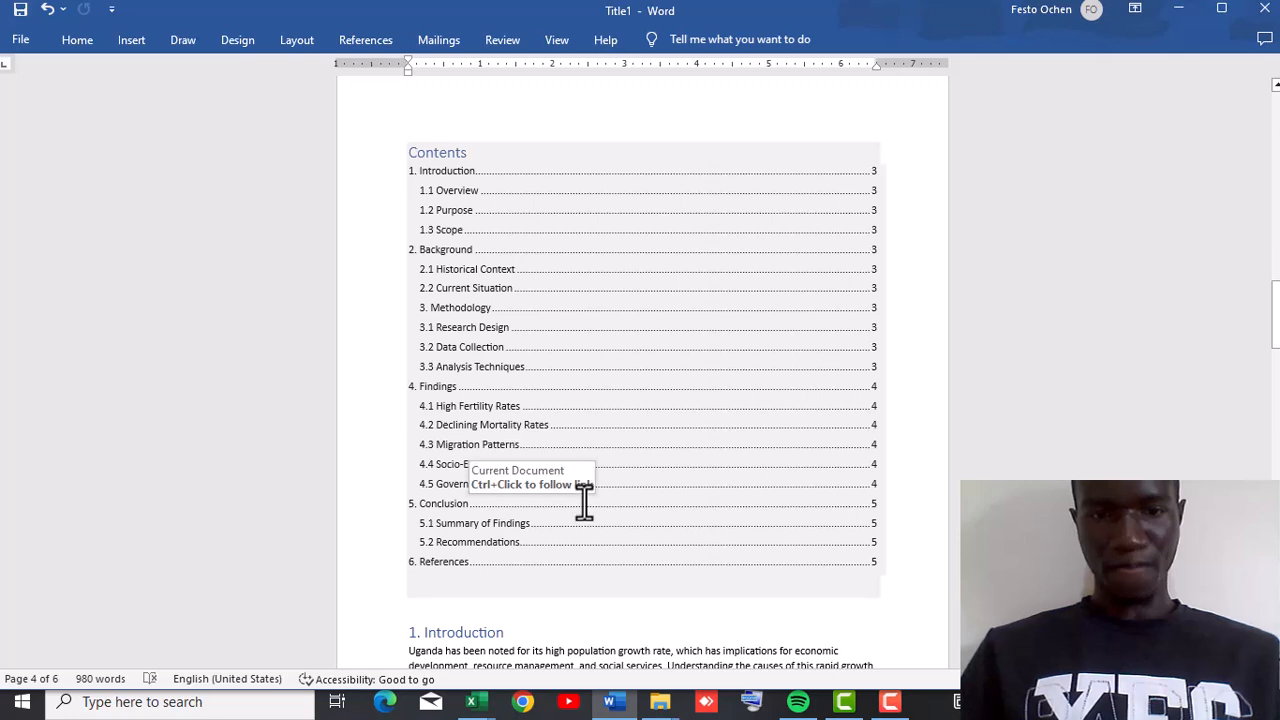
{"action": "left_click", "coordinate": [1267, 503]}
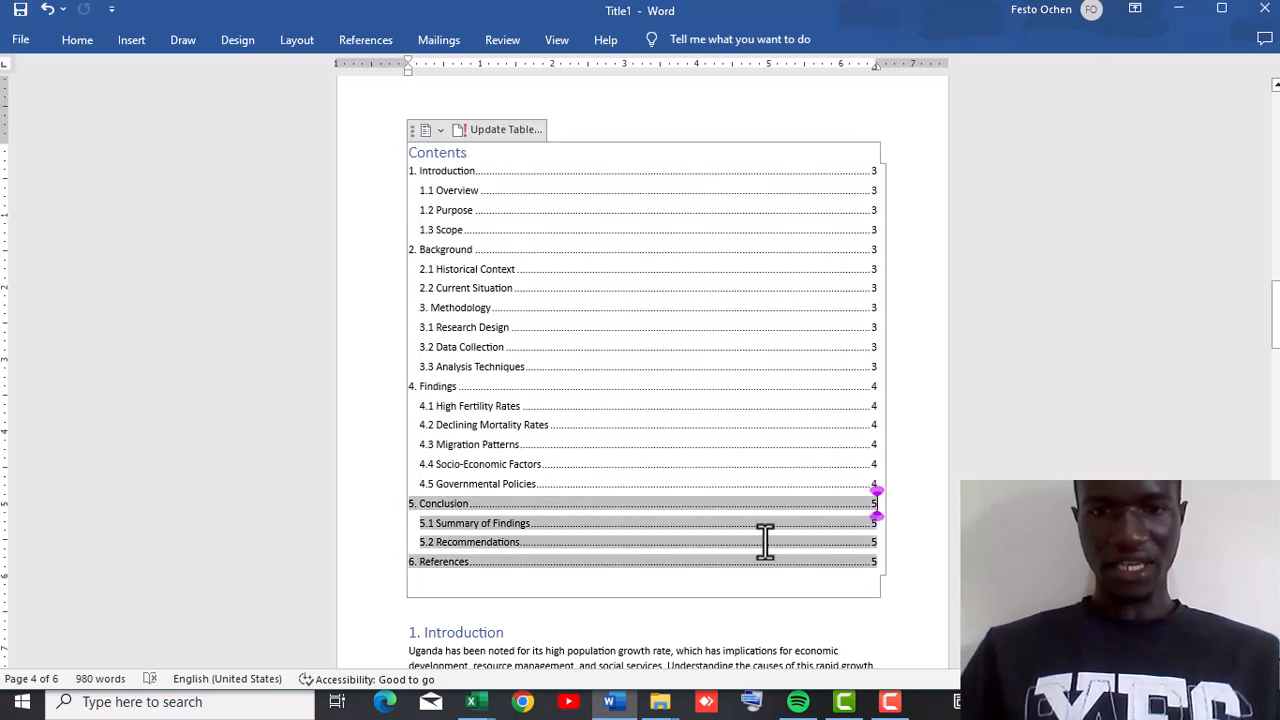
{"action": "left_click_drag", "start_coordinate": [755, 543], "coordinate": [750, 415]}
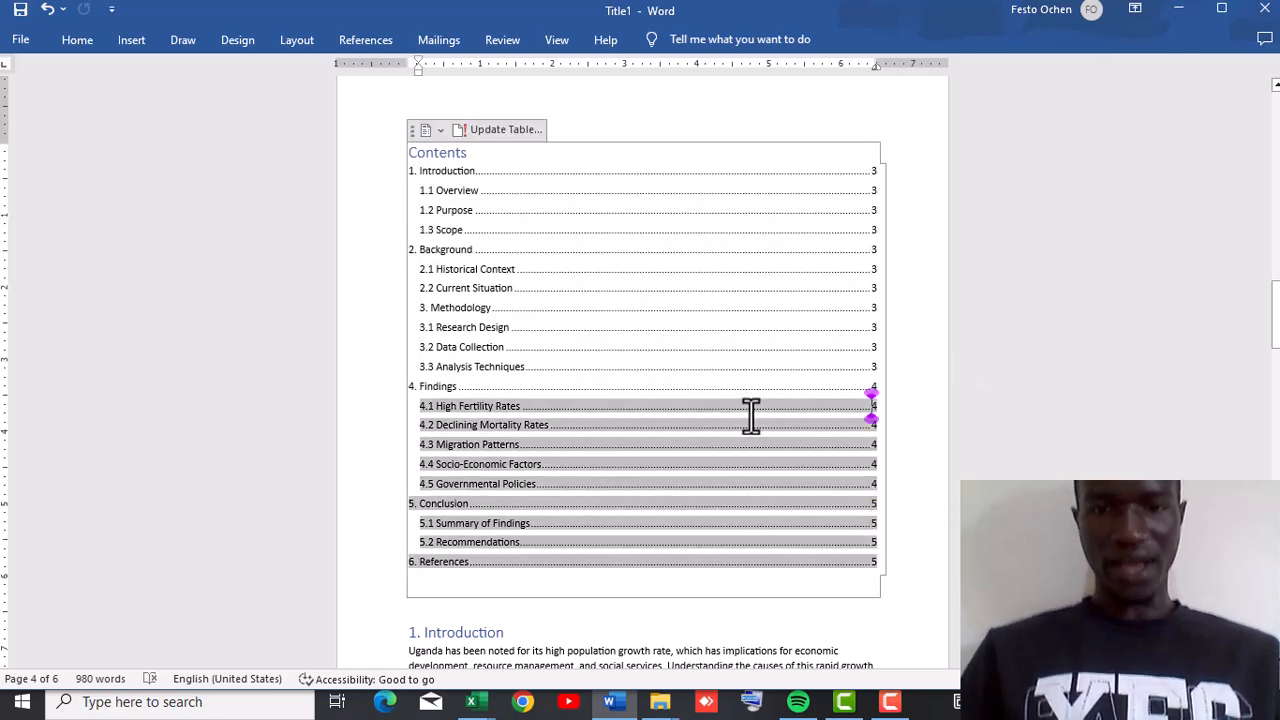
{"action": "left_click", "coordinate": [714, 110]}
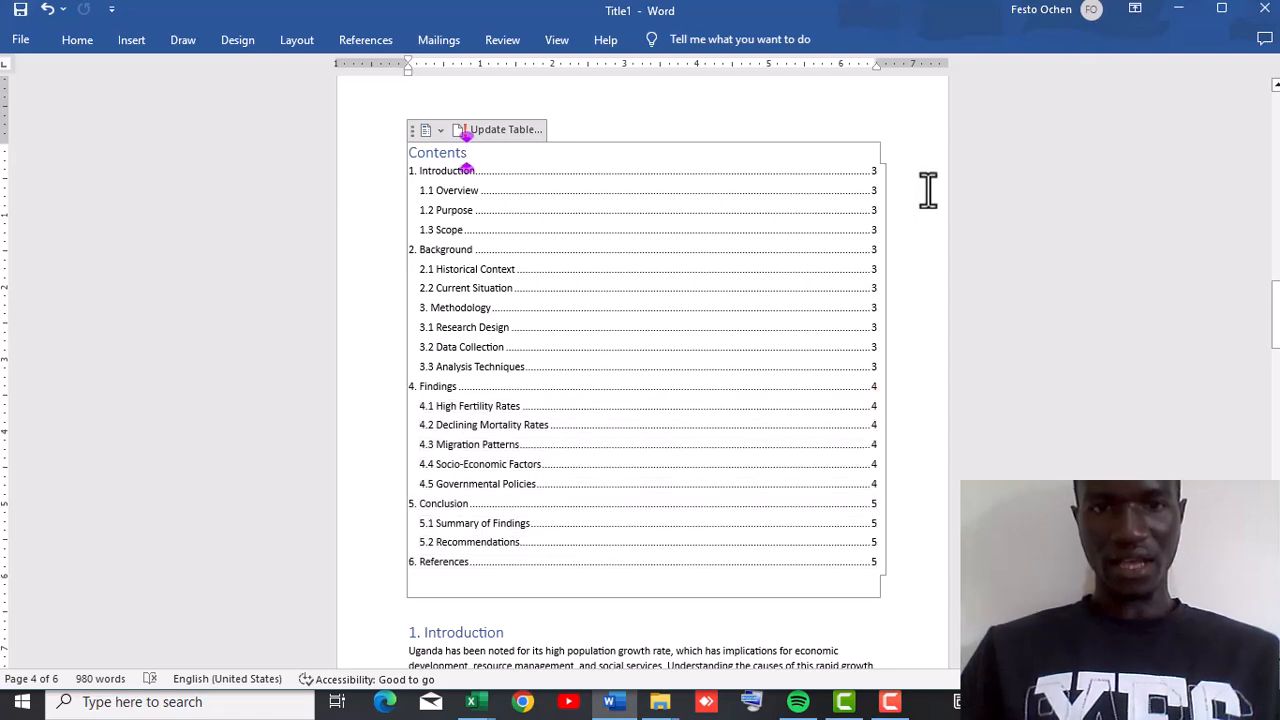
Scroll through the document to its end and back up to review the headings against the table of contents.
{"action": "scroll", "coordinate": [466, 170], "scroll_direction": "down", "scroll_amount": 20}
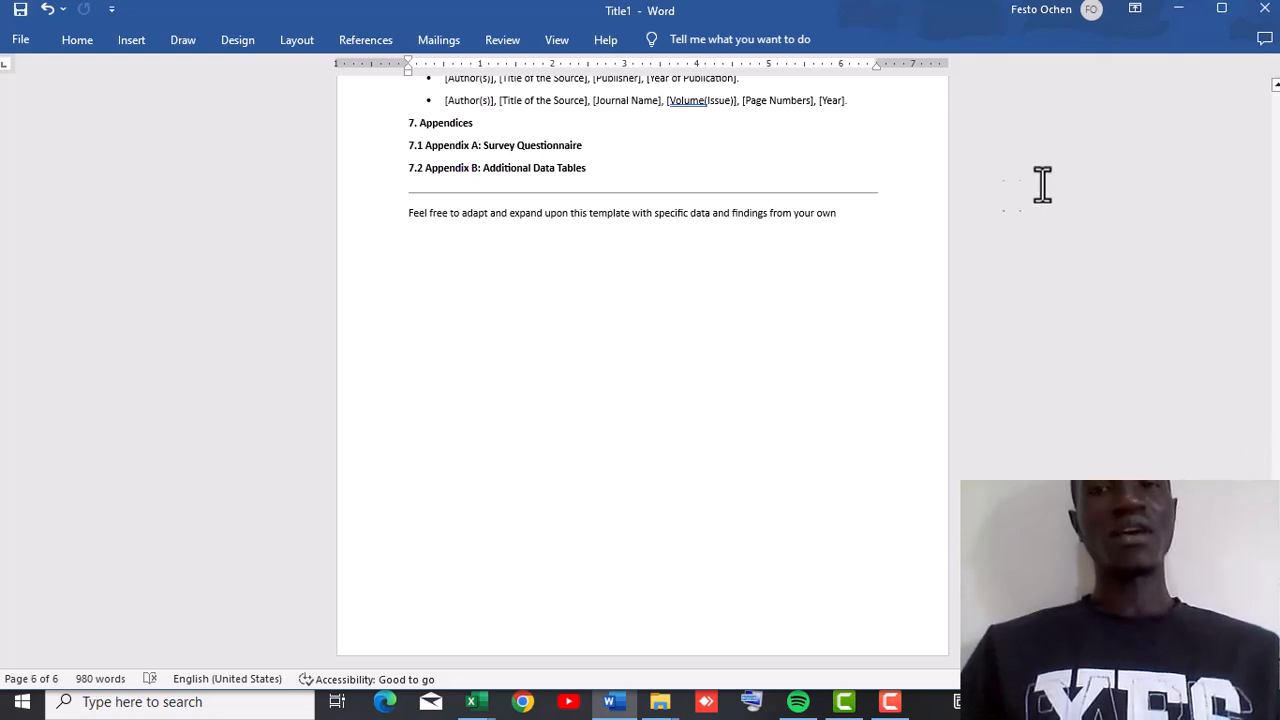
{"action": "scroll", "coordinate": [642, 370], "scroll_direction": "up", "scroll_amount": 10}
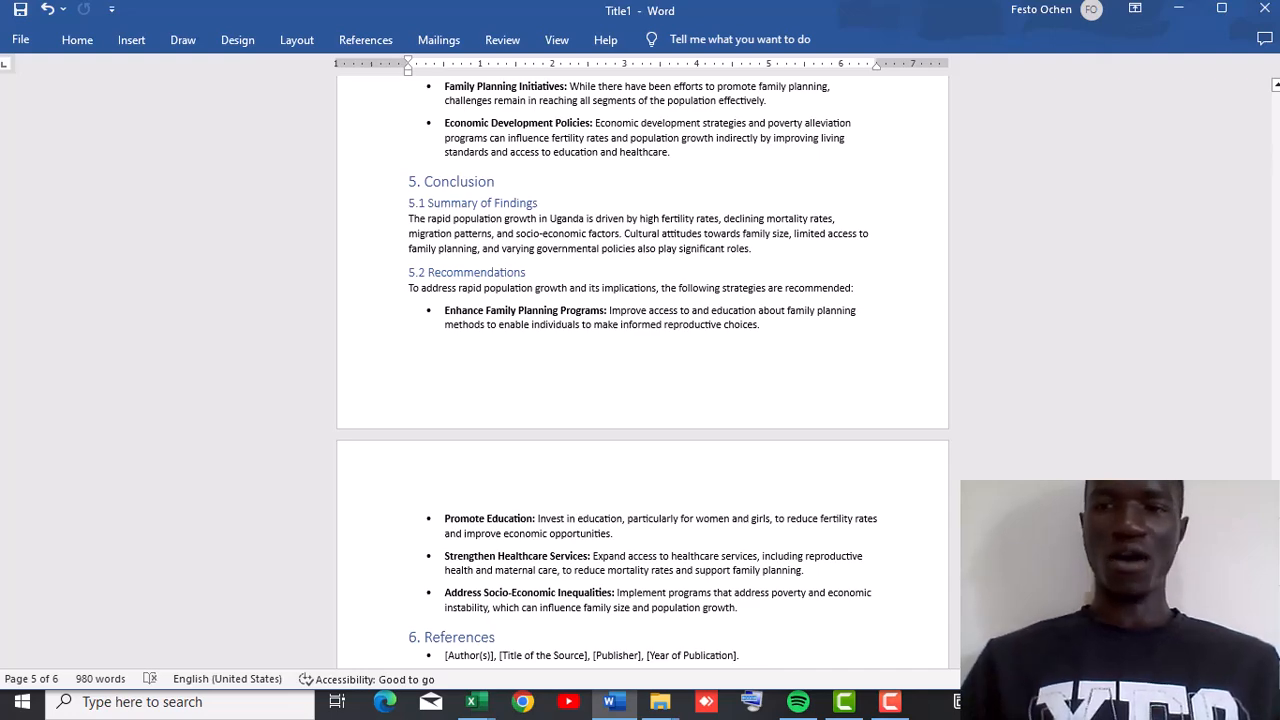
{"action": "scroll", "coordinate": [642, 370], "scroll_direction": "up", "scroll_amount": 3}
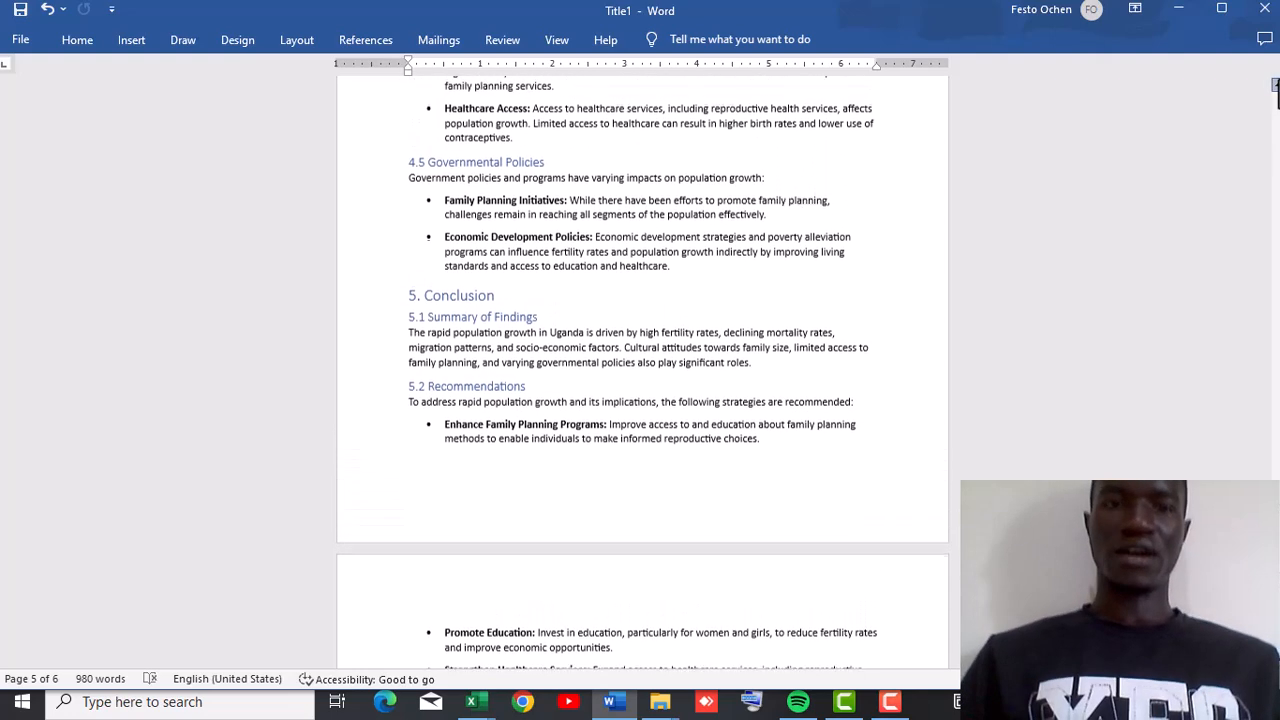
{"action": "scroll", "coordinate": [642, 370], "scroll_direction": "up", "scroll_amount": 3}
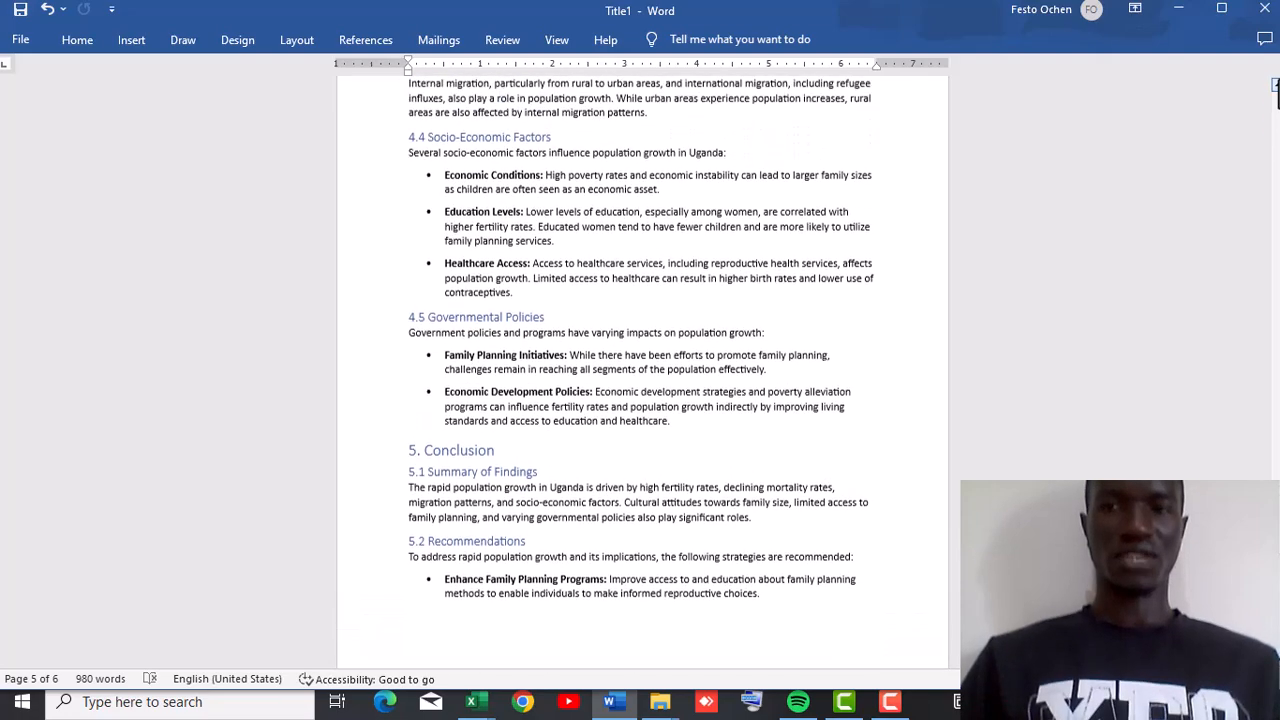
{"action": "scroll", "coordinate": [642, 370], "scroll_direction": "up", "scroll_amount": 2}
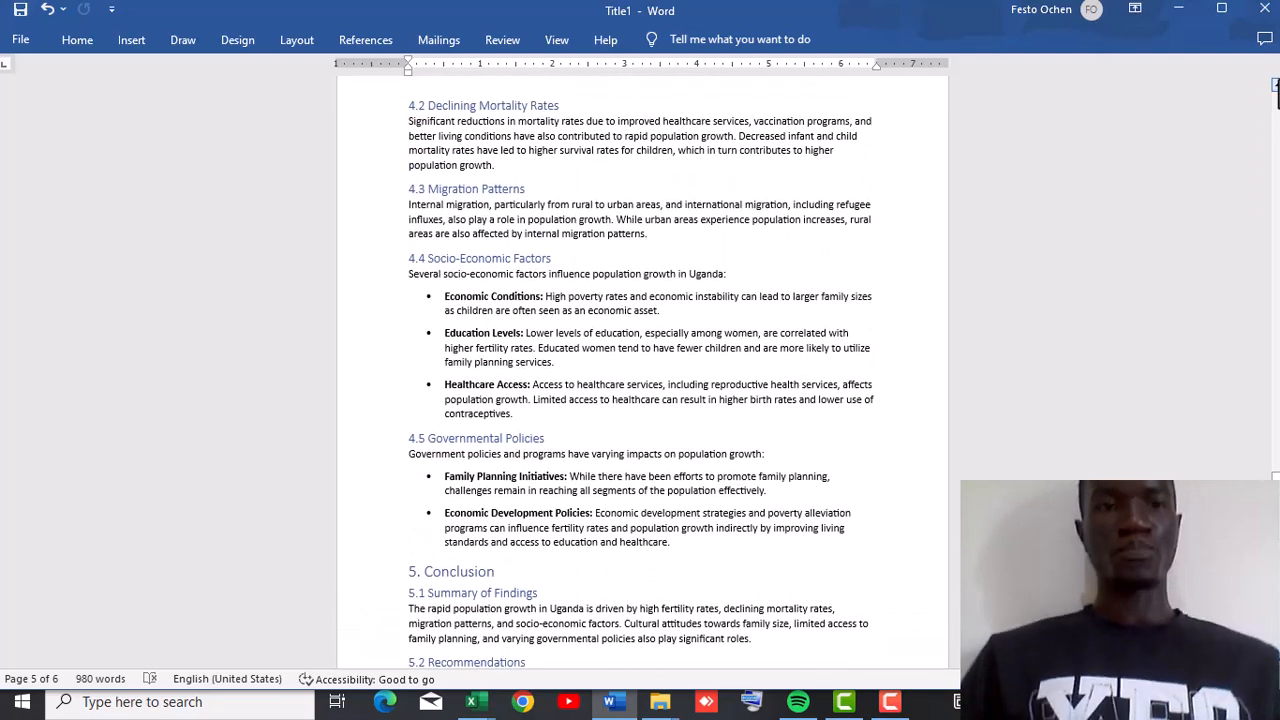
{"action": "scroll", "coordinate": [642, 370], "scroll_direction": "up", "scroll_amount": 3}
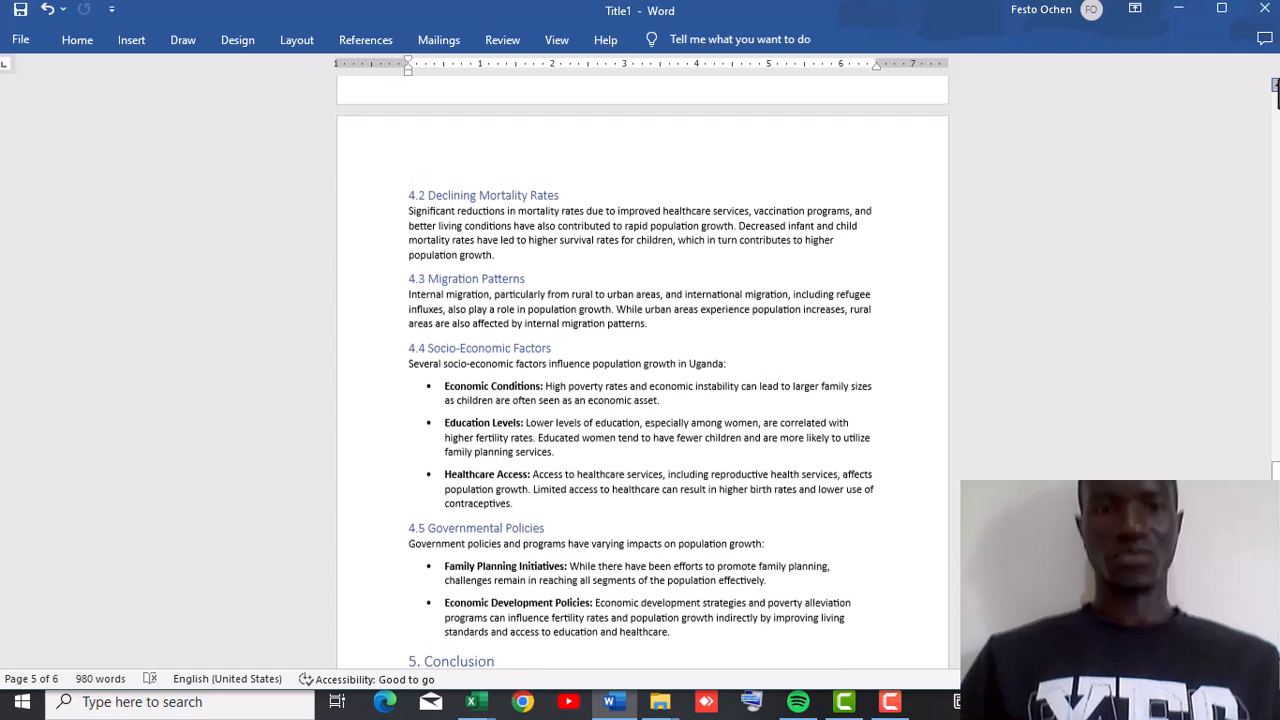
{"action": "scroll", "coordinate": [642, 370], "scroll_direction": "up", "scroll_amount": 3}
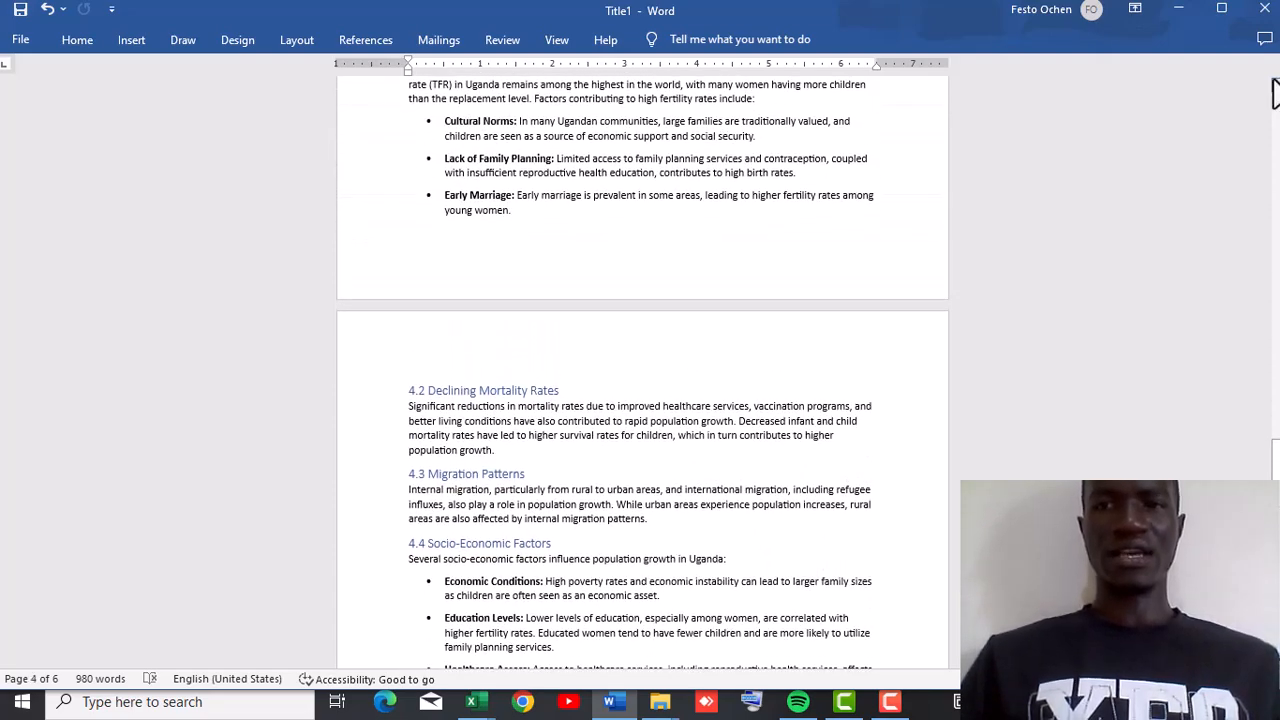
{"action": "scroll", "coordinate": [1275, 95], "scroll_direction": "up", "scroll_amount": 3}
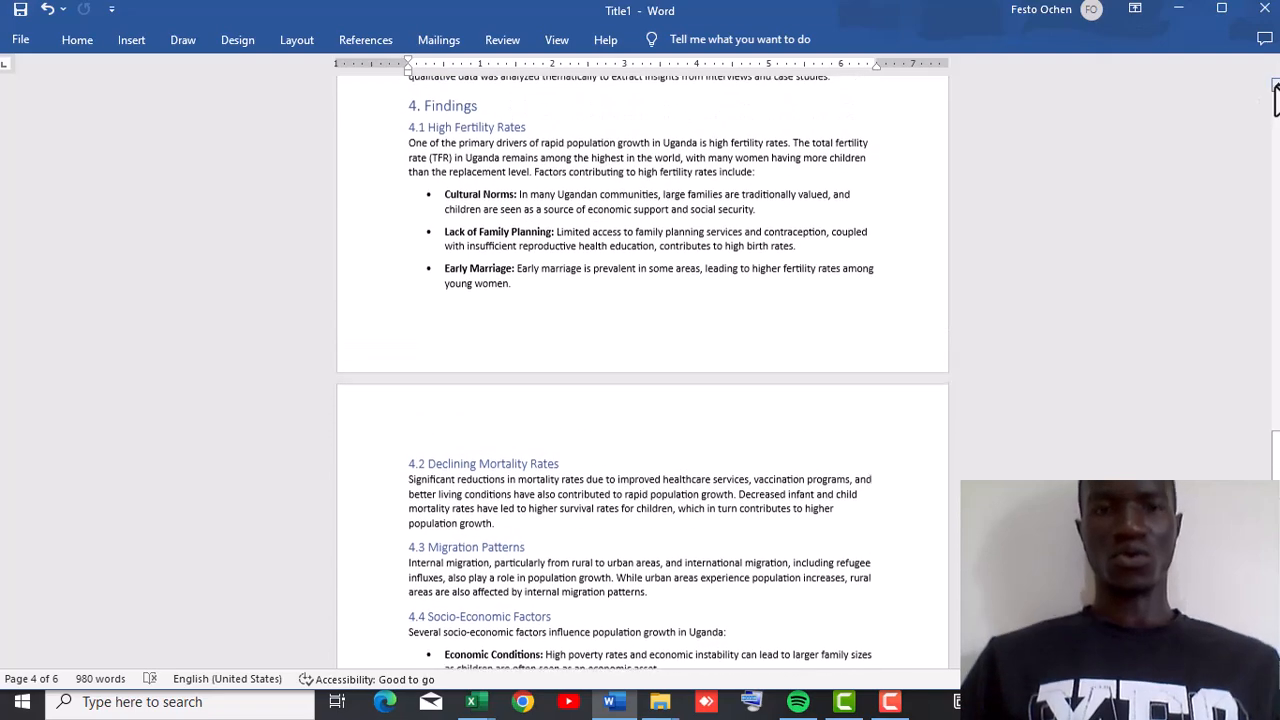
{"action": "scroll", "coordinate": [1275, 95], "scroll_direction": "up", "scroll_amount": 4}
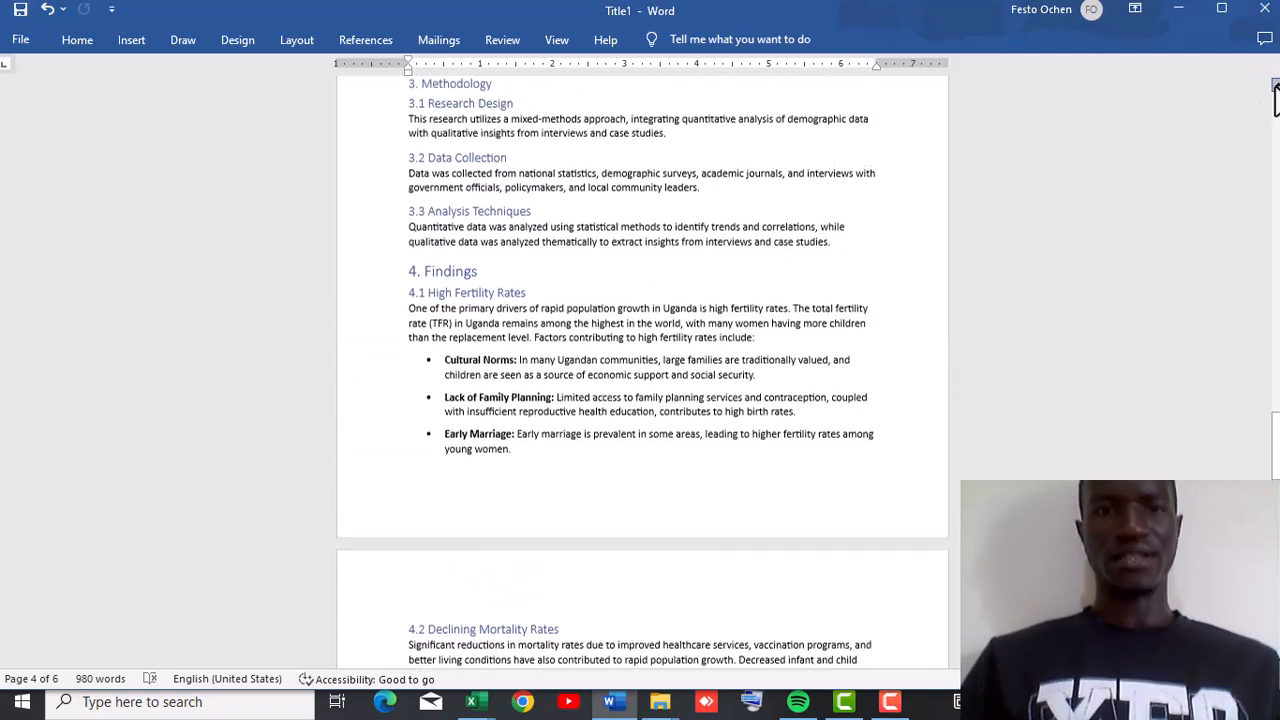
{"action": "scroll", "coordinate": [1275, 95], "scroll_direction": "up", "scroll_amount": 1}
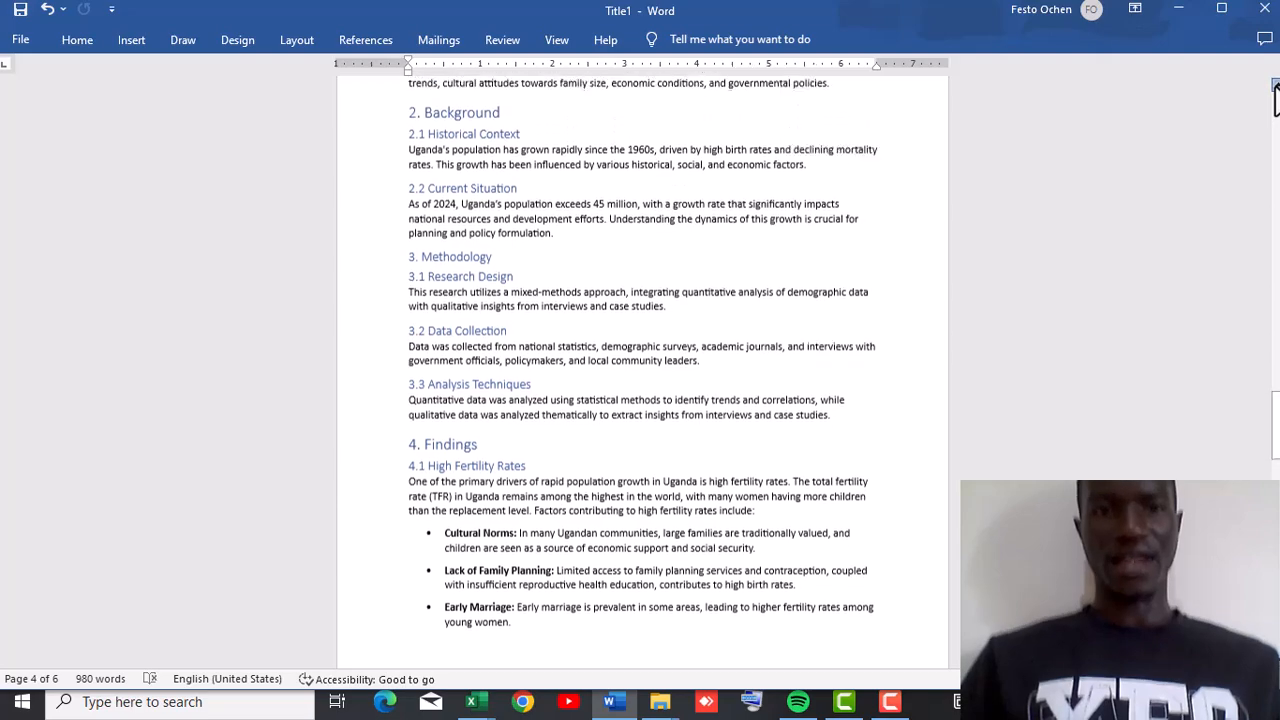
{"action": "scroll", "coordinate": [1275, 95], "scroll_direction": "up", "scroll_amount": 3}
{"action": "scroll", "coordinate": [1275, 95], "scroll_direction": "up", "scroll_amount": 3}
{"action": "scroll", "coordinate": [1275, 95], "scroll_direction": "up", "scroll_amount": 4}
{"action": "scroll", "coordinate": [1275, 95], "scroll_direction": "up", "scroll_amount": 4}
{"action": "scroll", "coordinate": [1275, 95], "scroll_direction": "up", "scroll_amount": 4}
{"action": "scroll", "coordinate": [1275, 95], "scroll_direction": "up", "scroll_amount": 3}
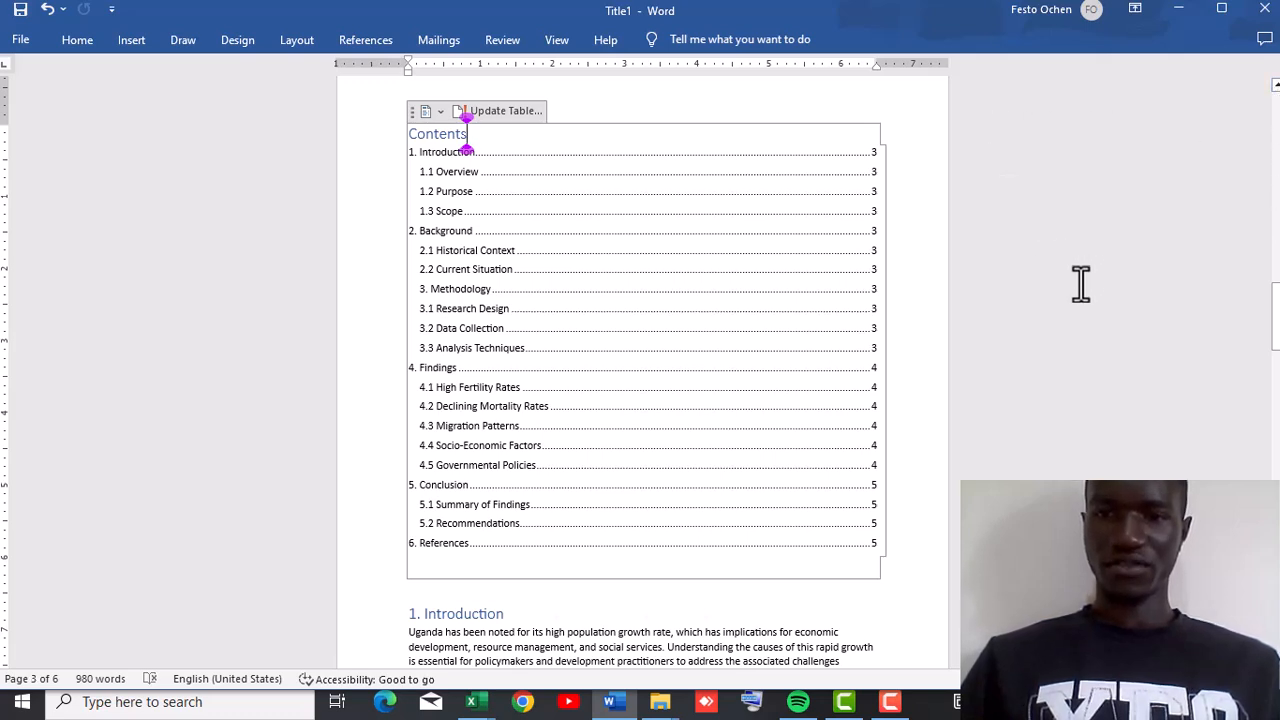
{"action": "key", "text": "F10"}
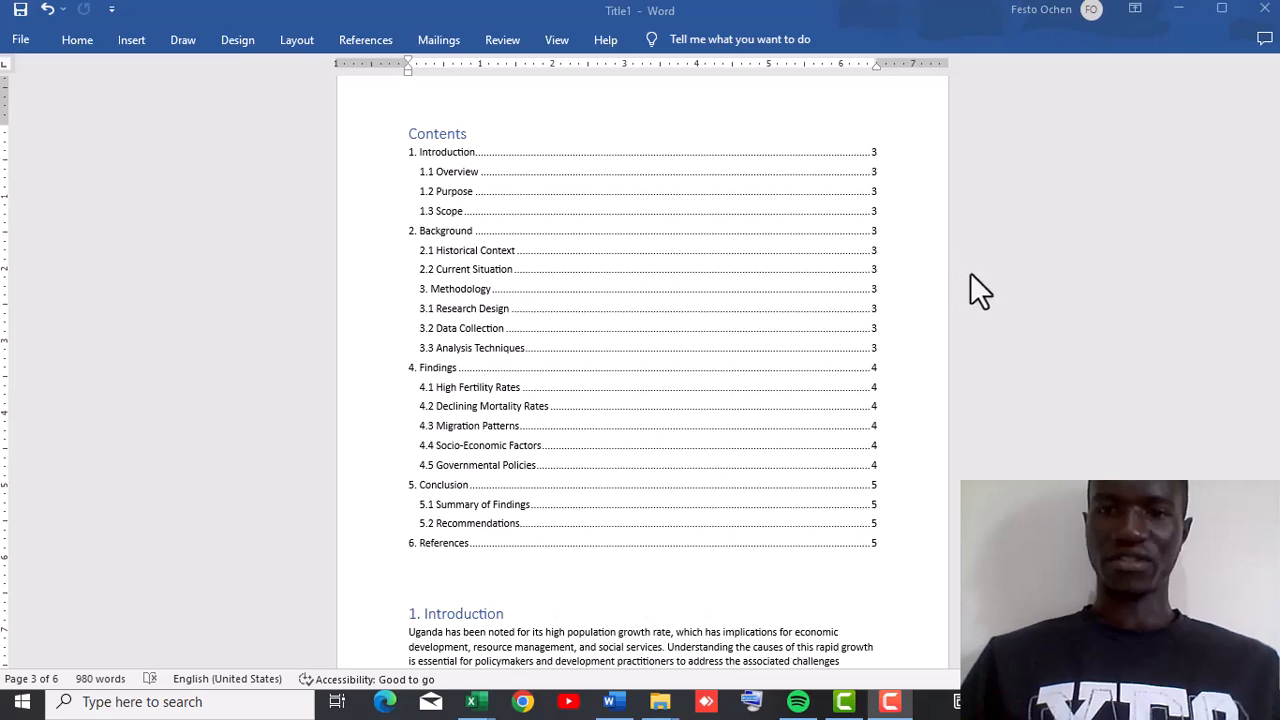